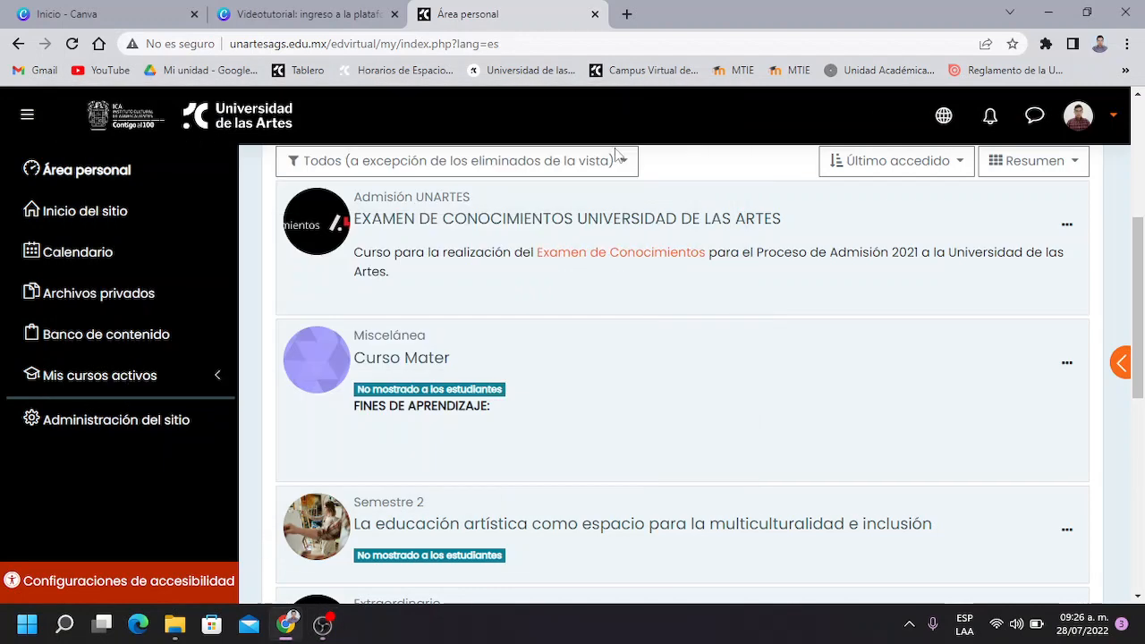
# Step: Open the course Curso Mater from the course overview and turn on its editing mode
pyautogui.scroll(2, 402, 396)
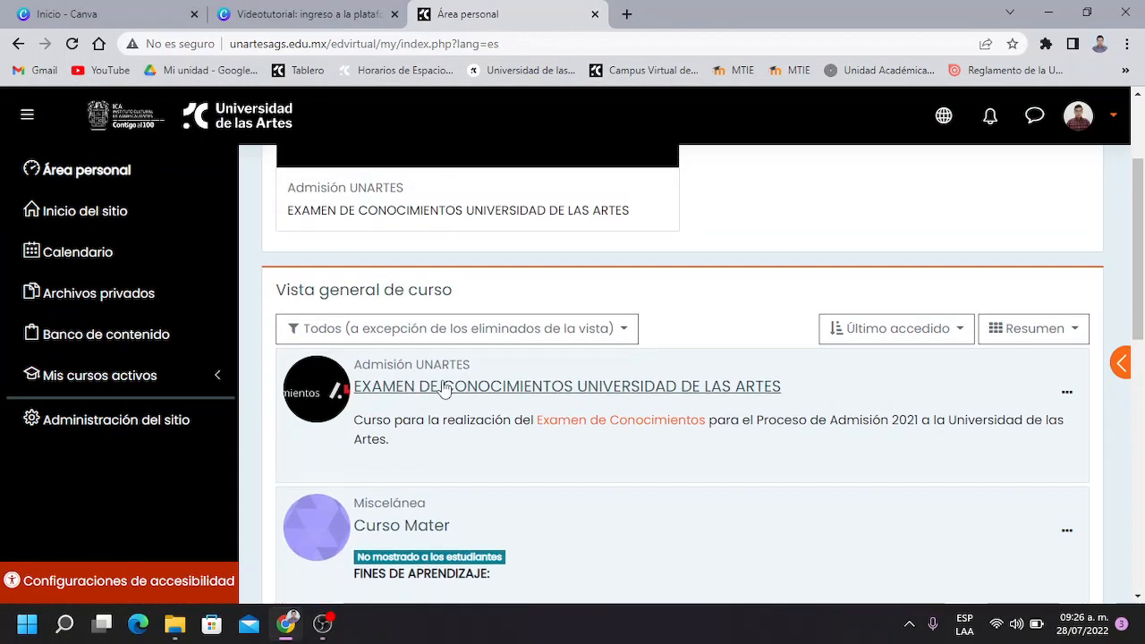
pyautogui.scroll(-3, 402, 397)
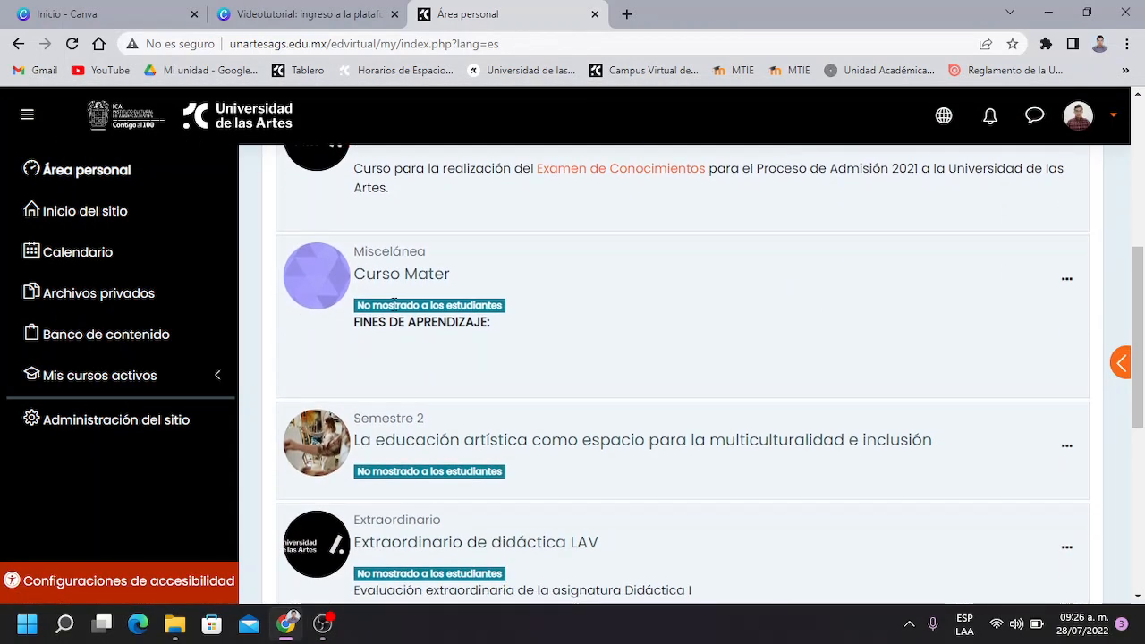
pyautogui.click(389, 286)
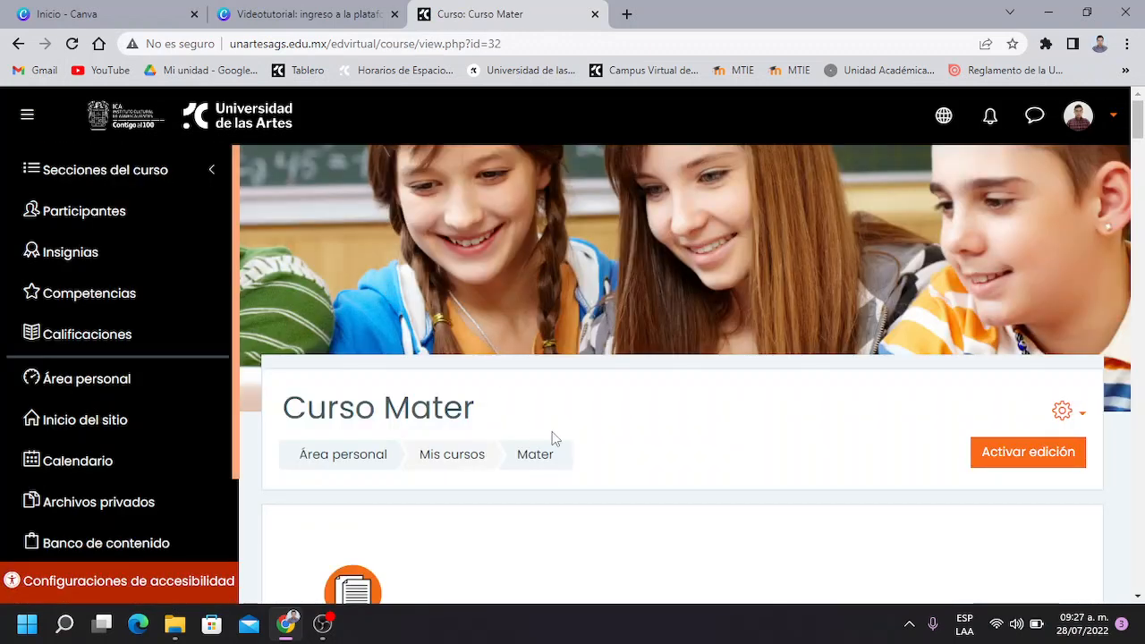
pyautogui.scroll(-3, 557, 437)
pyautogui.scroll(1, 560, 431)
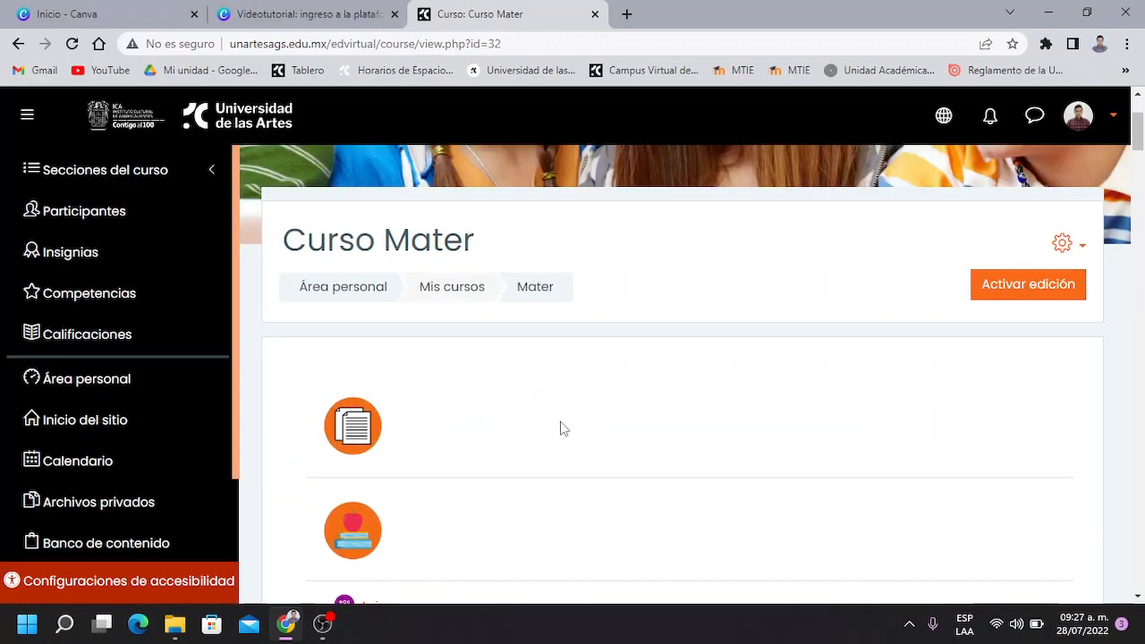
pyautogui.click(1009, 286)
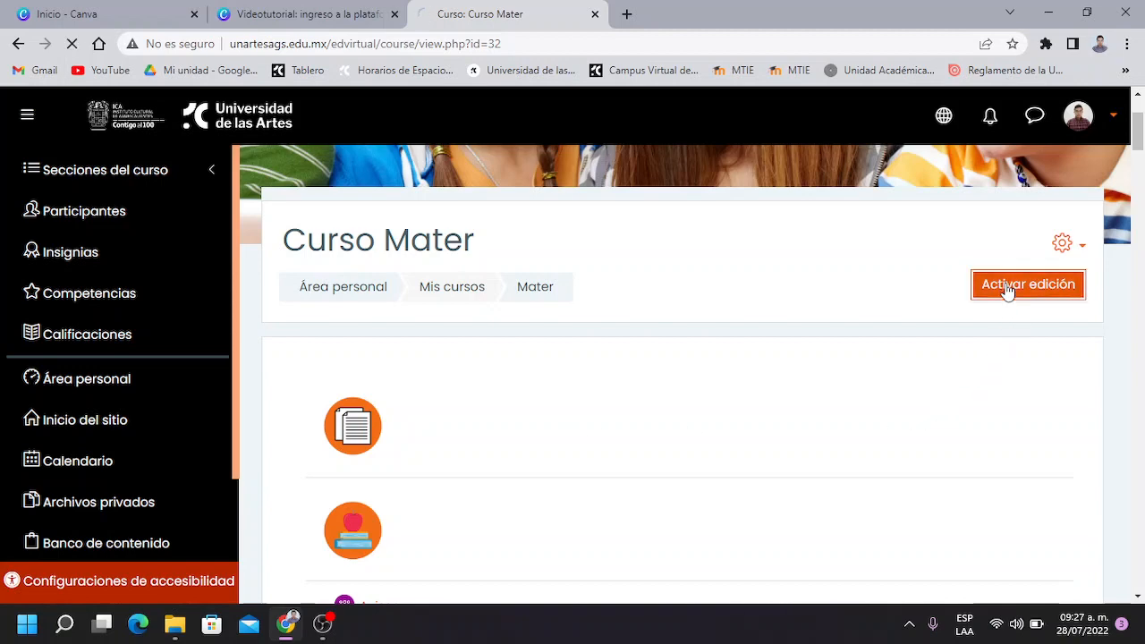
# Step: Start adding an activity or resource at the end of the general section, just above Tema 1
pyautogui.scroll(-10, 671, 349)
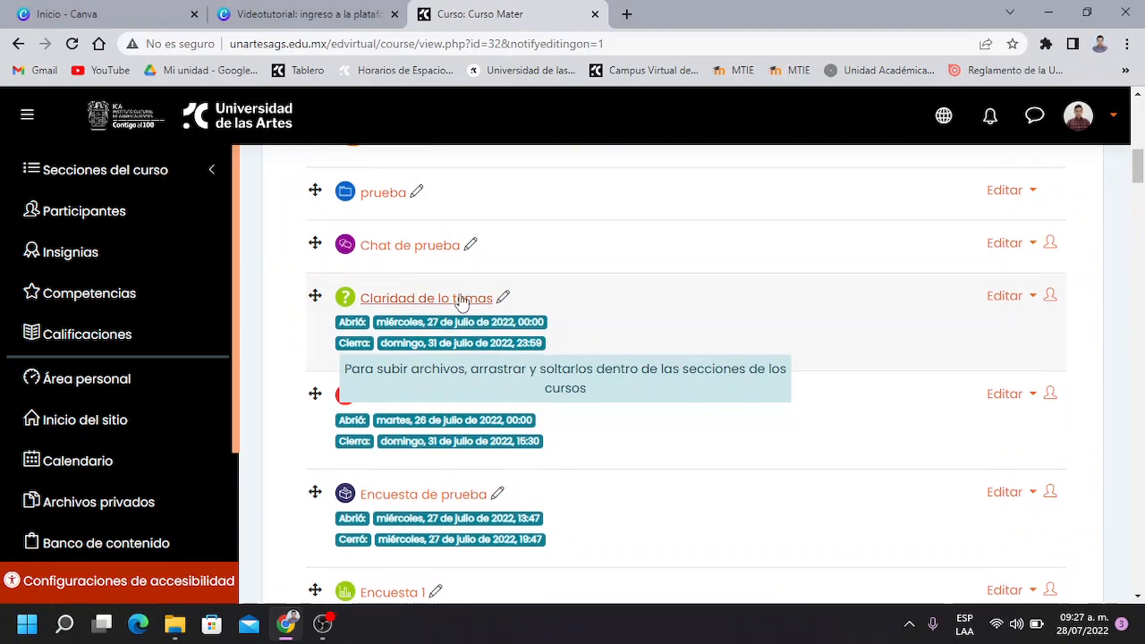
pyautogui.scroll(-3, 361, 437)
pyautogui.scroll(-6, 412, 436)
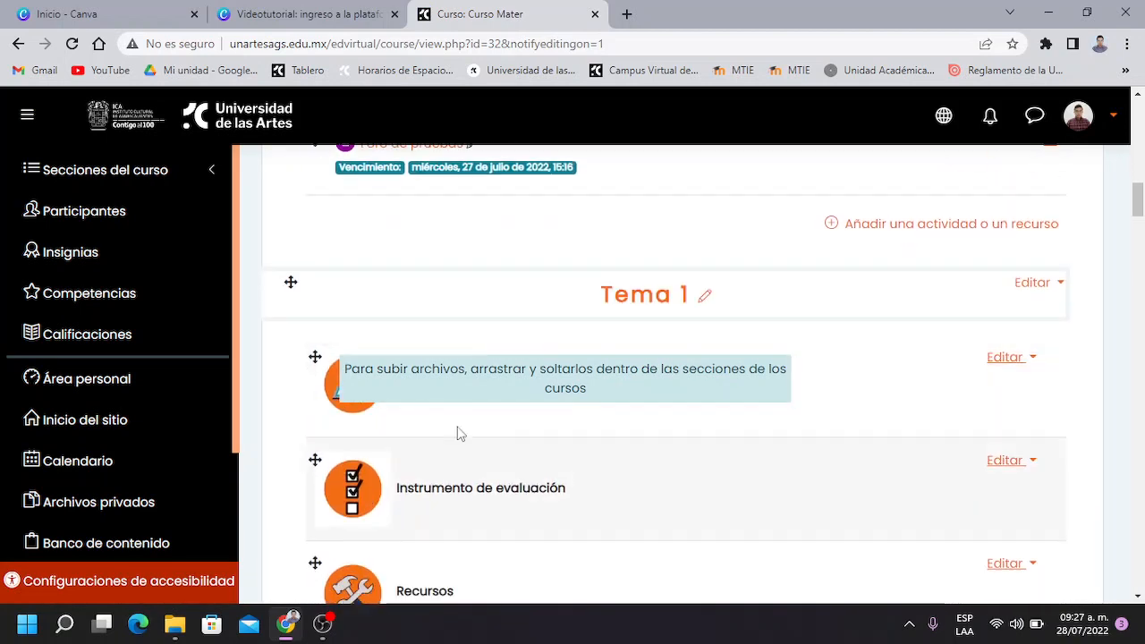
pyautogui.scroll(2, 460, 401)
pyautogui.scroll(1, 459, 401)
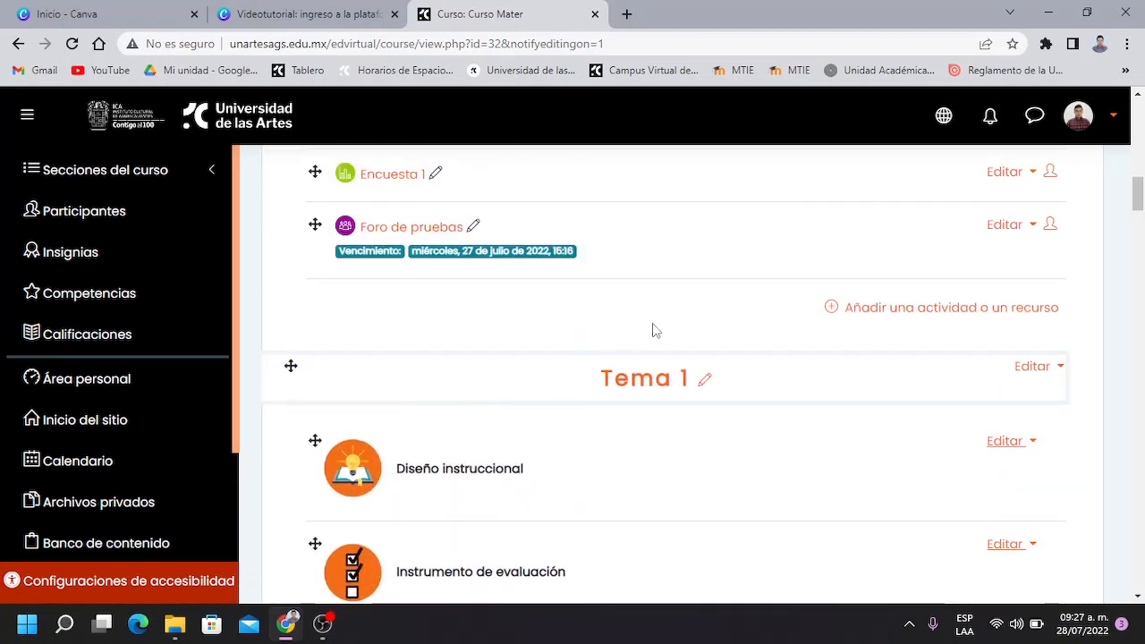
pyautogui.click(943, 320)
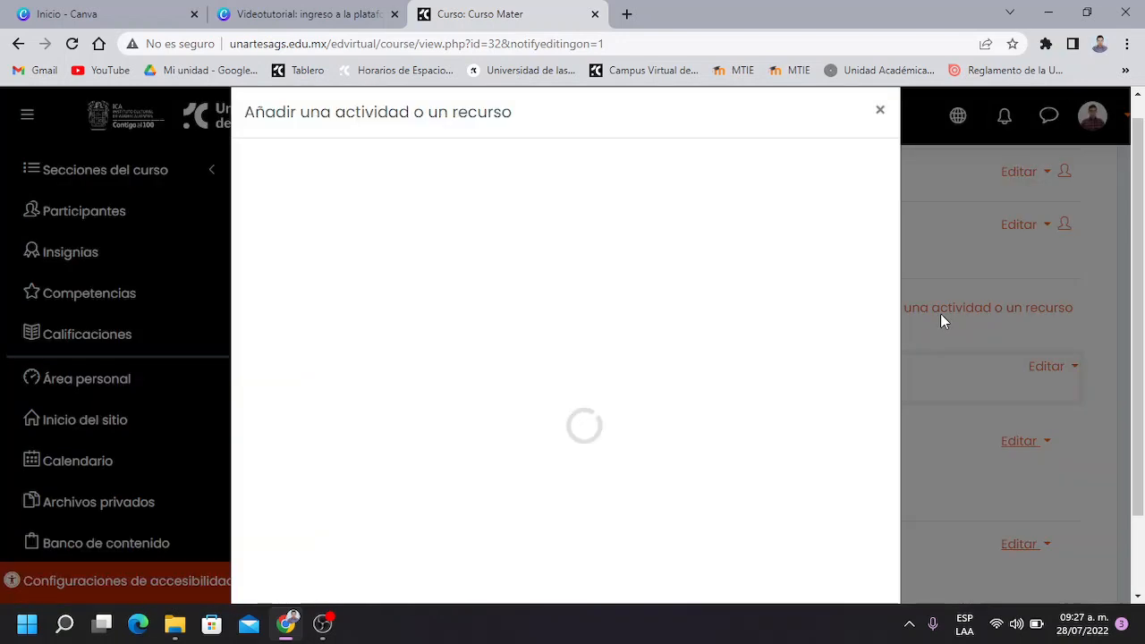
# Step: Read the help information about the Glosario activity's features and uses, and return to the activity selection
pyautogui.scroll(-1, 478, 343)
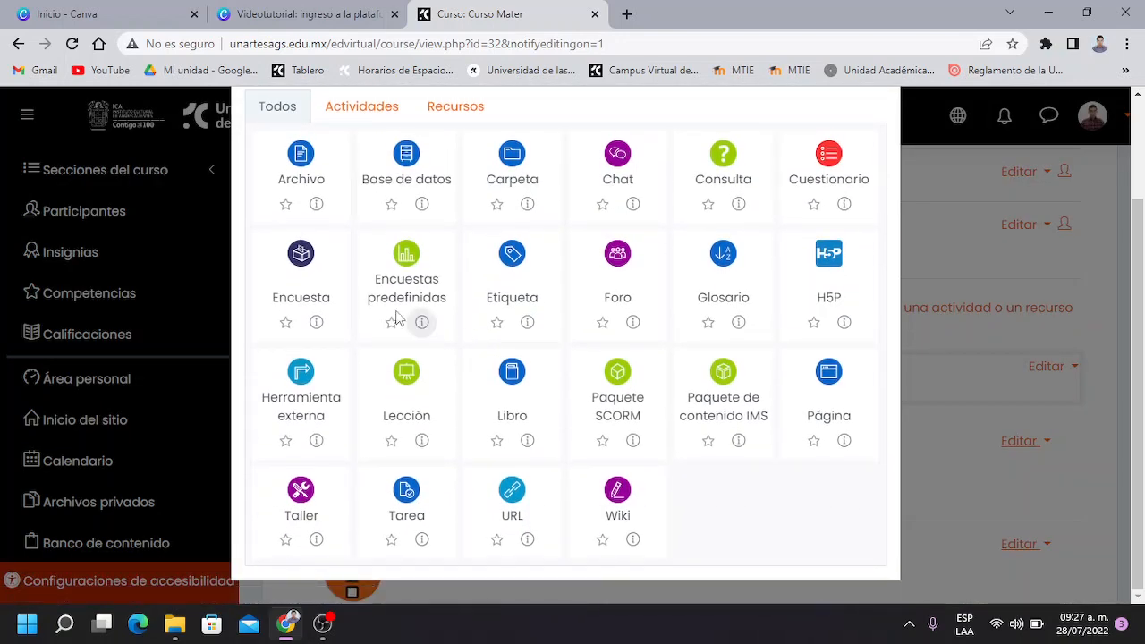
pyautogui.click(737, 324)
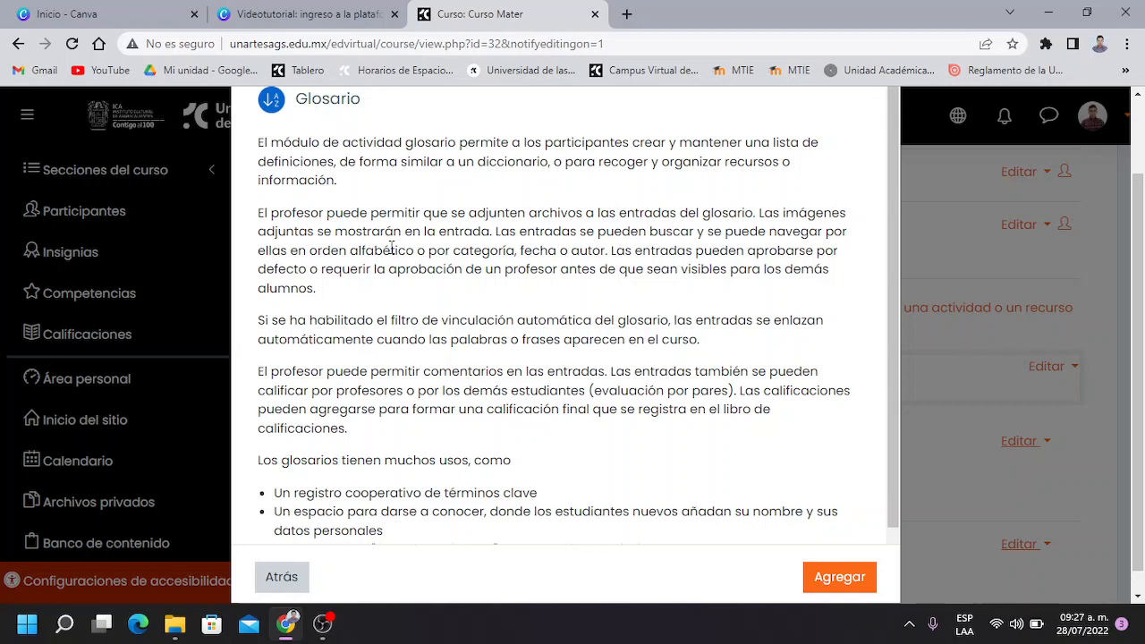
pyautogui.scroll(-1, 510, 382)
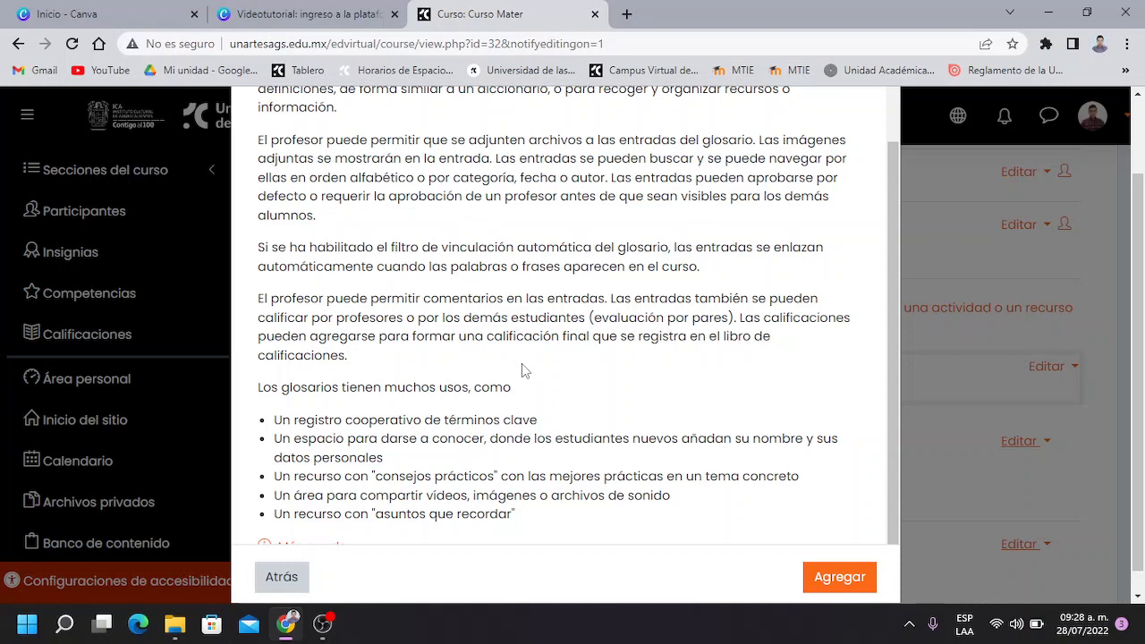
pyautogui.scroll(-1, 476, 340)
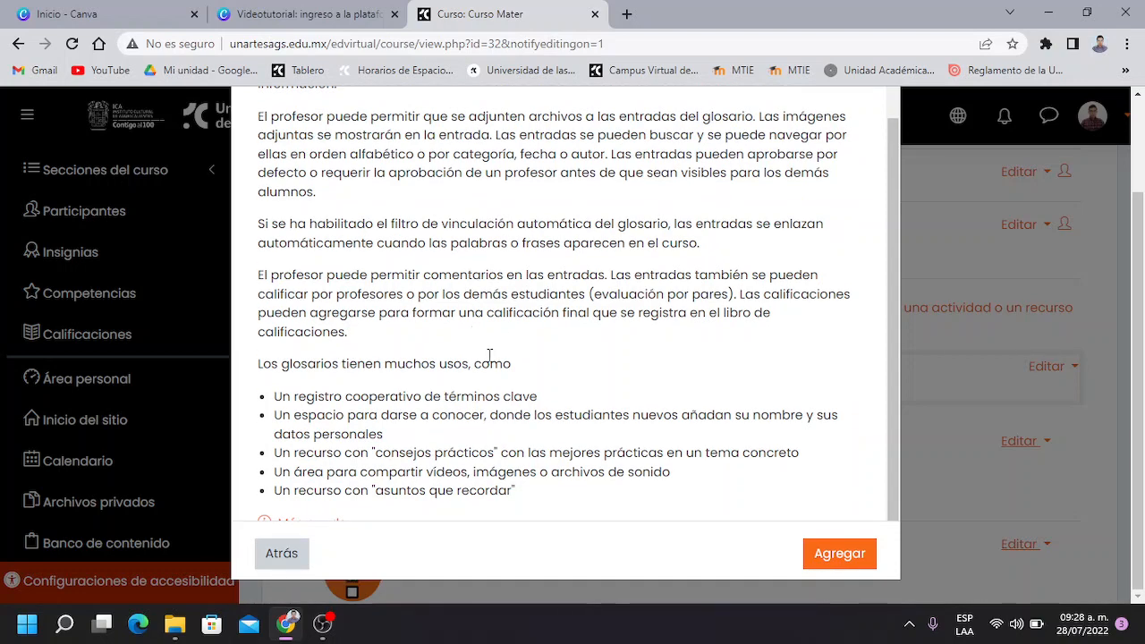
pyautogui.scroll(1, 572, 381)
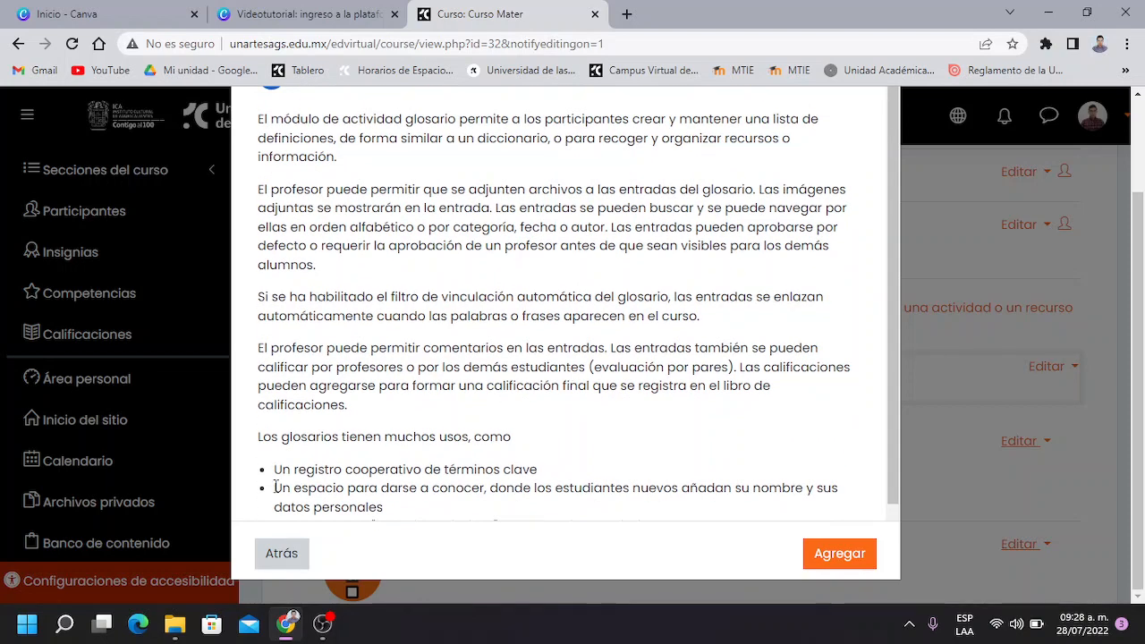
pyautogui.click(266, 559)
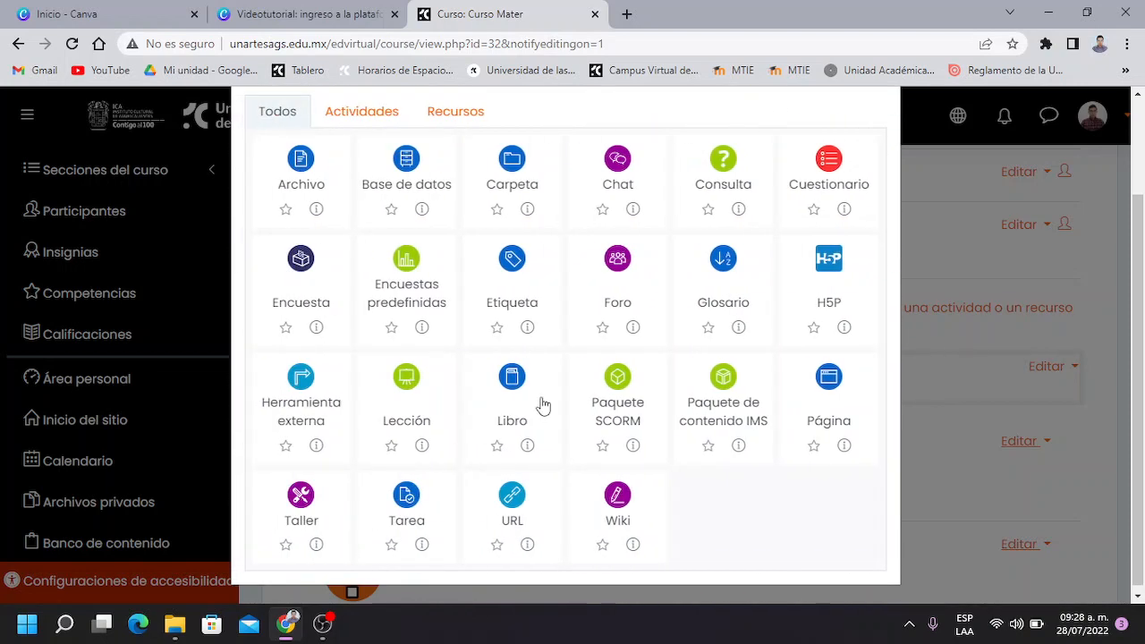
# Step: Create a new Glosario activity and name it "Glosario de comunicación"
pyautogui.click(719, 305)
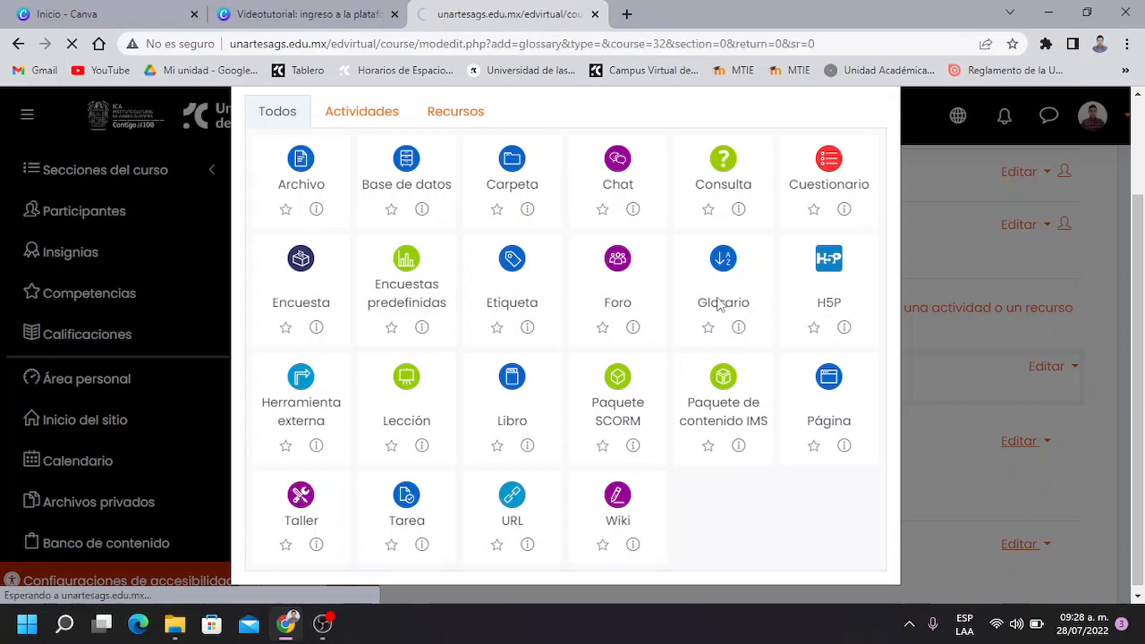
pyautogui.scroll(-4, 608, 417)
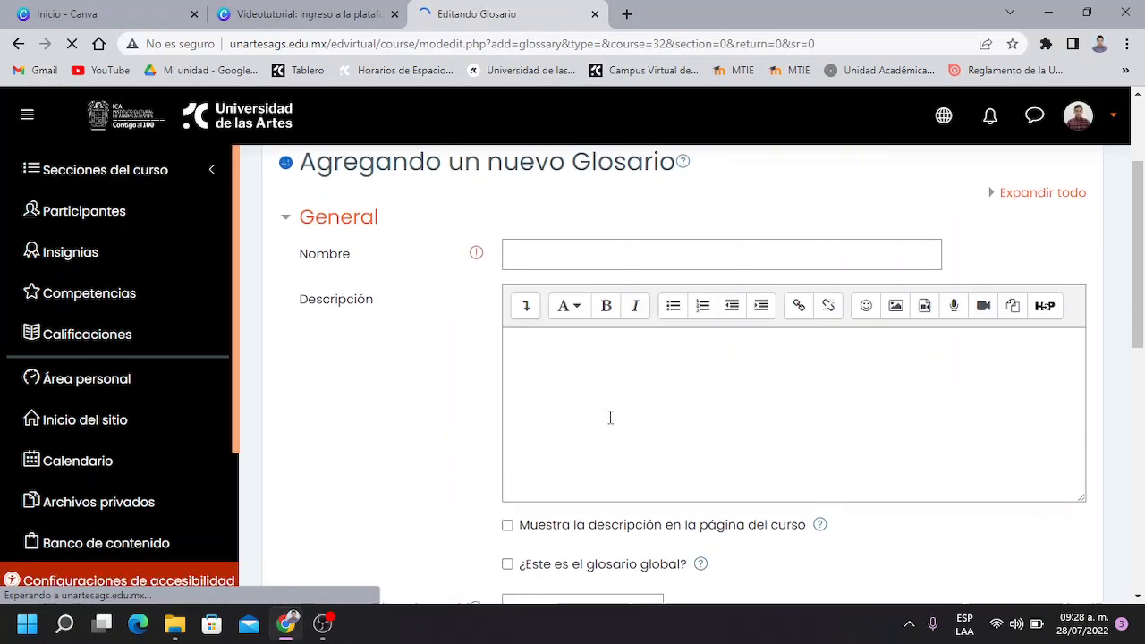
pyautogui.scroll(3, 611, 424)
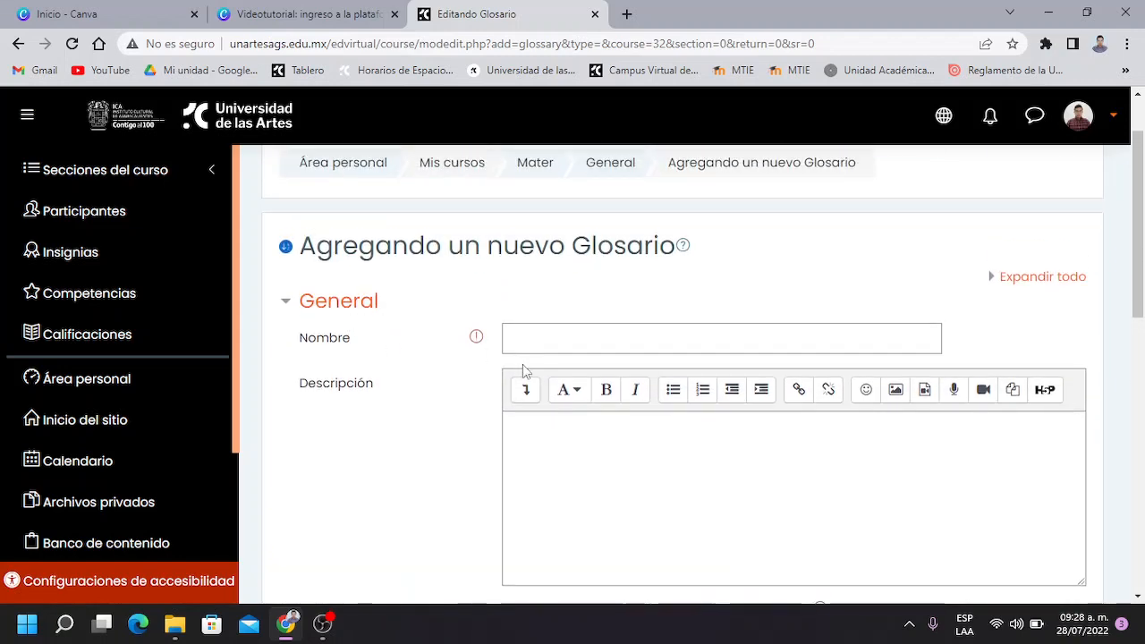
pyautogui.scroll(-6, 555, 327)
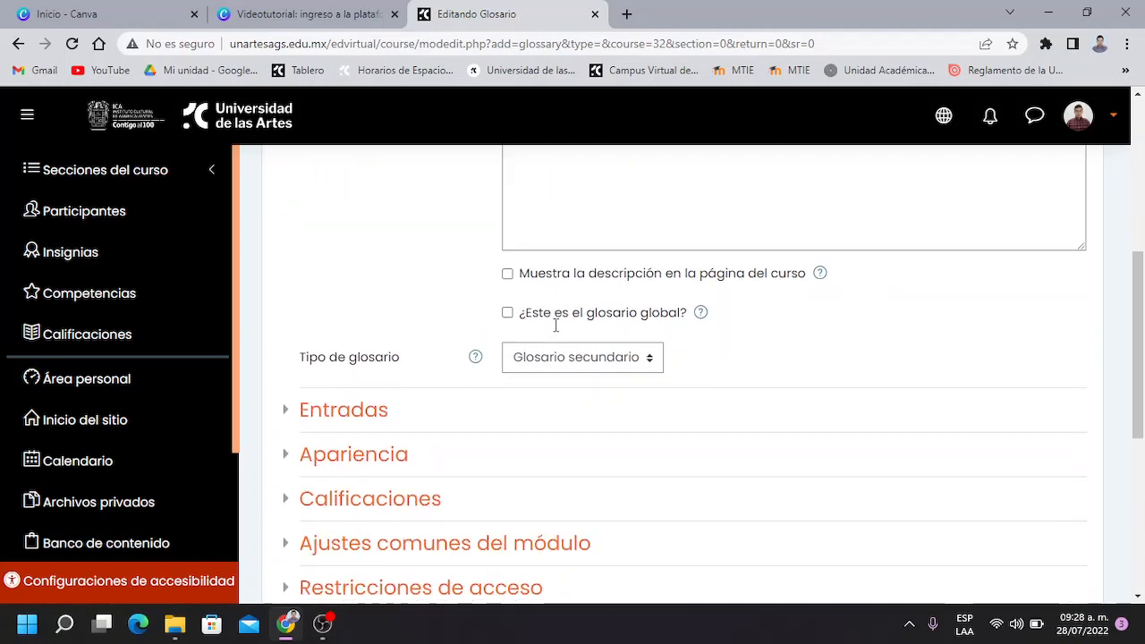
pyautogui.scroll(8, 554, 331)
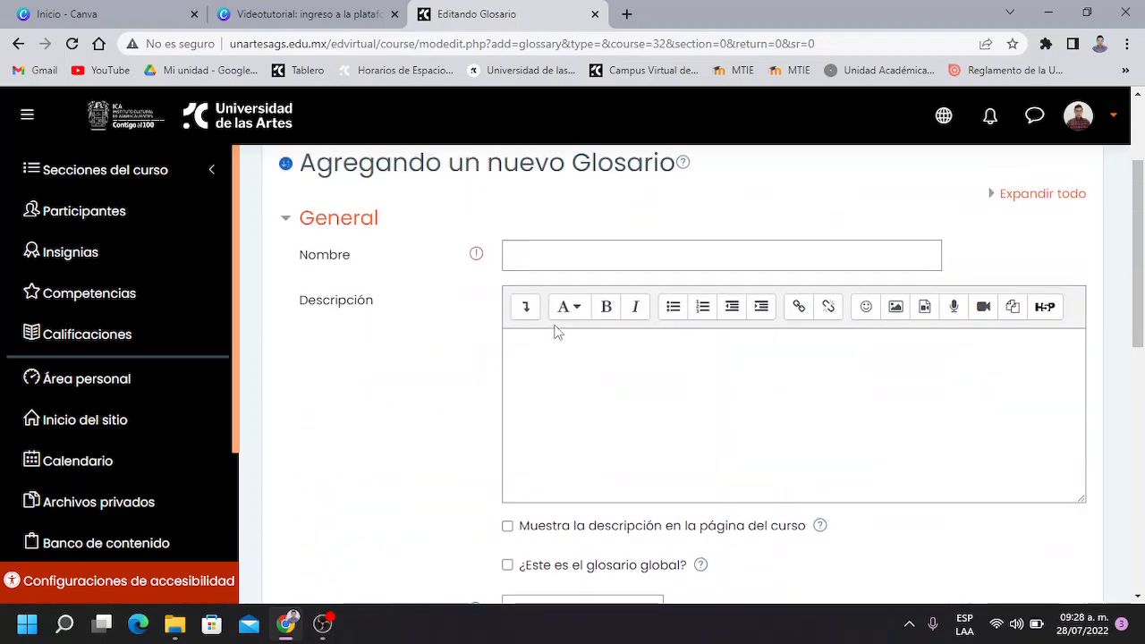
pyautogui.click(534, 423)
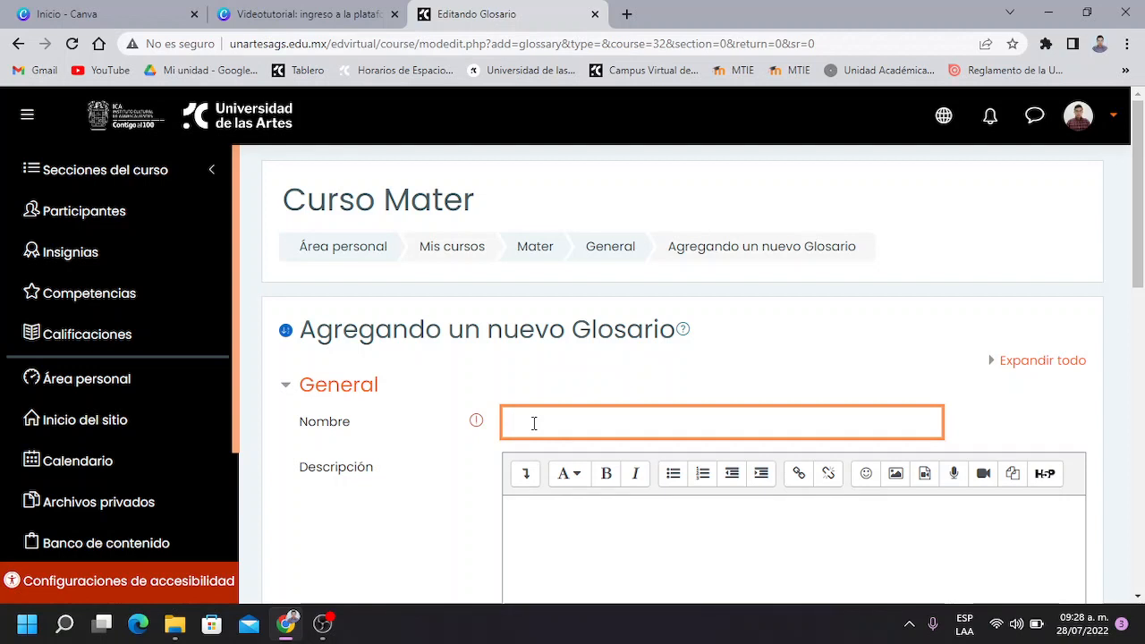
pyautogui.write('Glosario de comunicación')
# Step: Write the glossary description "Comparte una definición sobre comunicación juntamente con una imagen que represente dicho concepto", correcting the misspelled first word
pyautogui.scroll(-1, 613, 443)
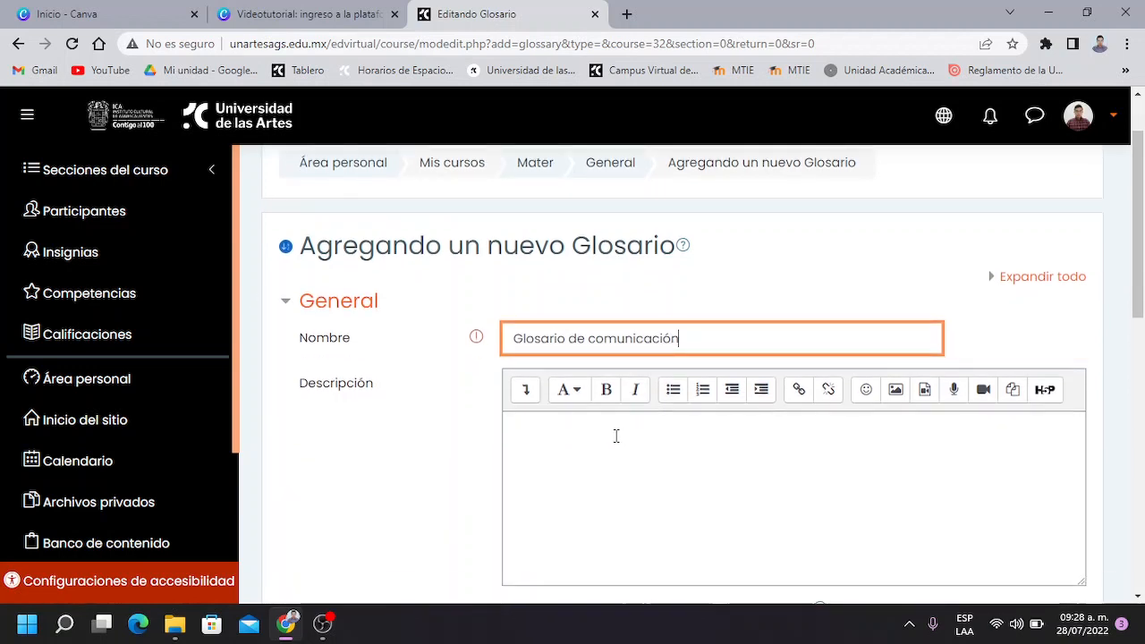
pyautogui.click(571, 426)
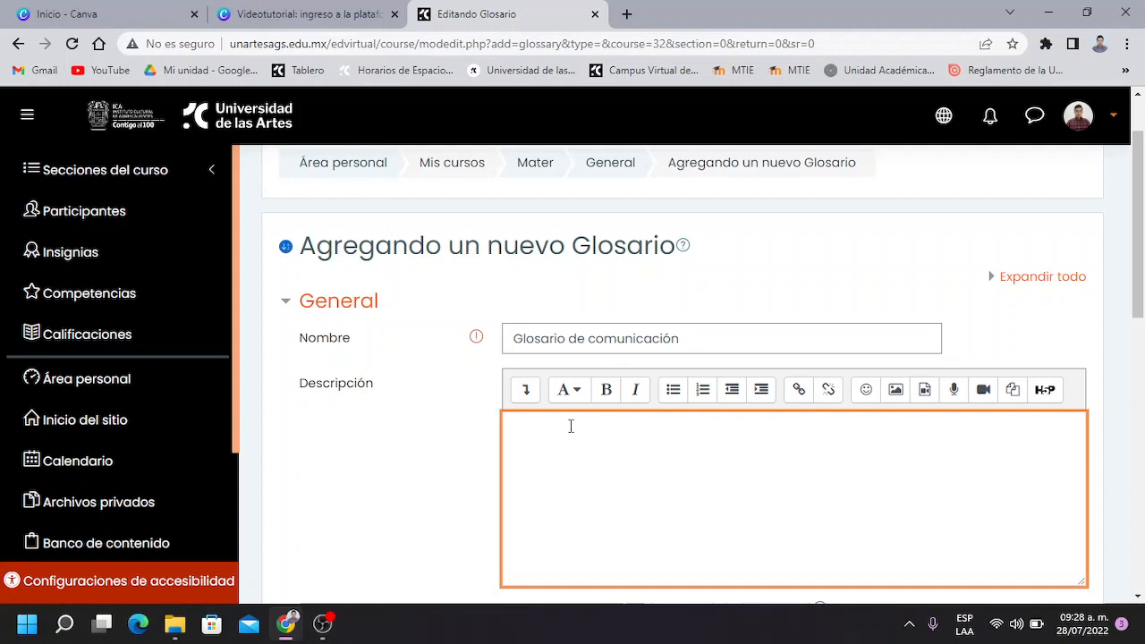
pyautogui.write('Comaprte tuna defini')
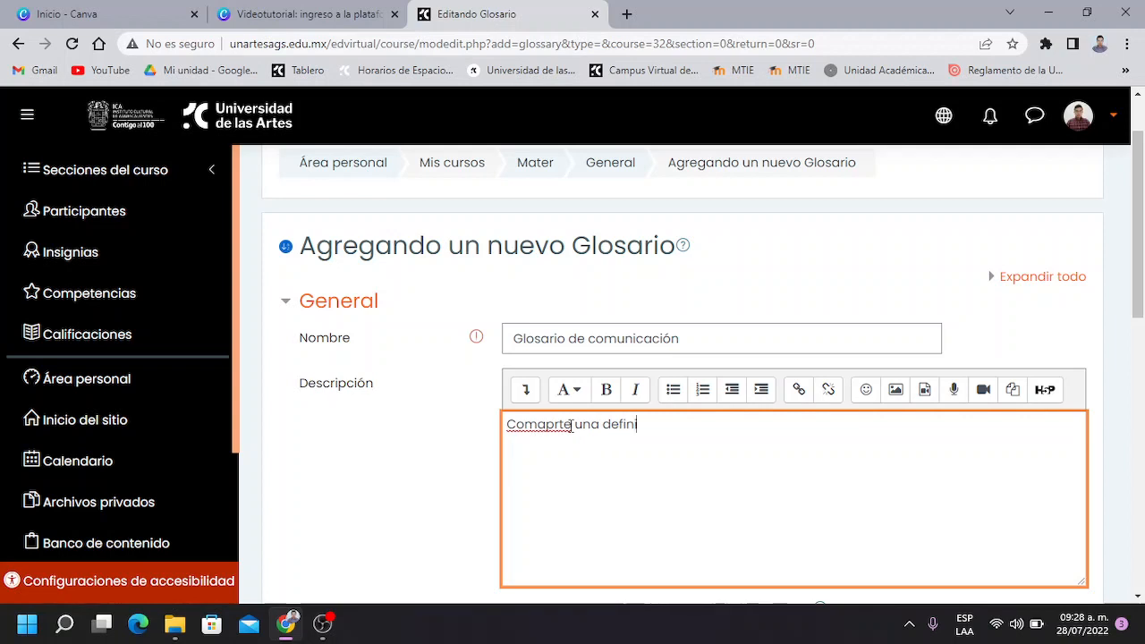
pyautogui.write('ción sobre comunicación')
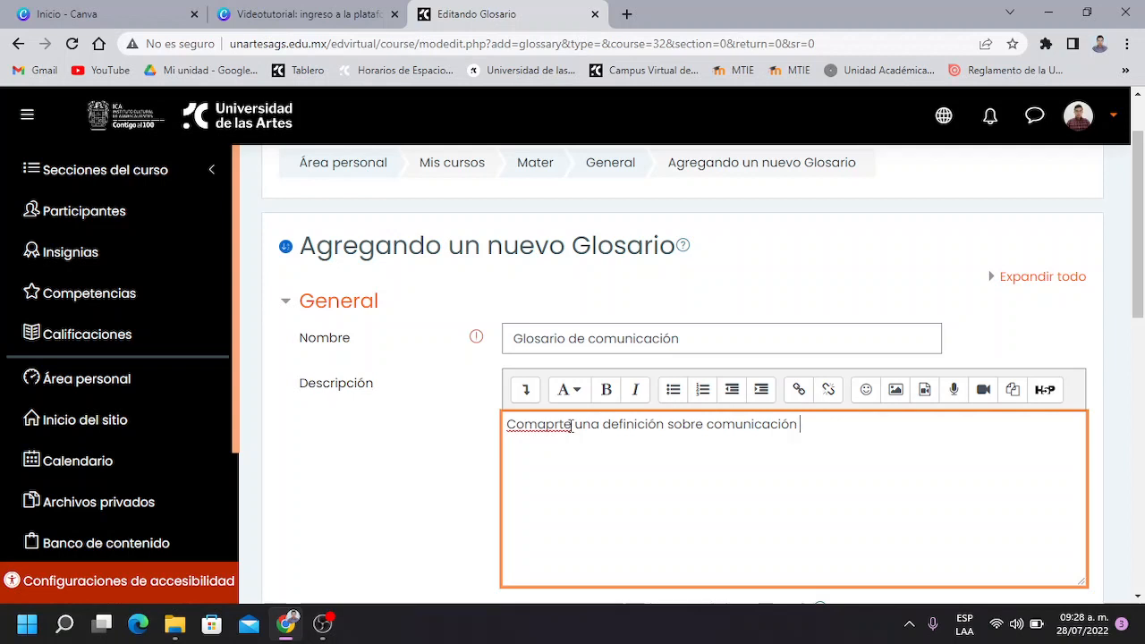
pyautogui.write(' juntamente con u')
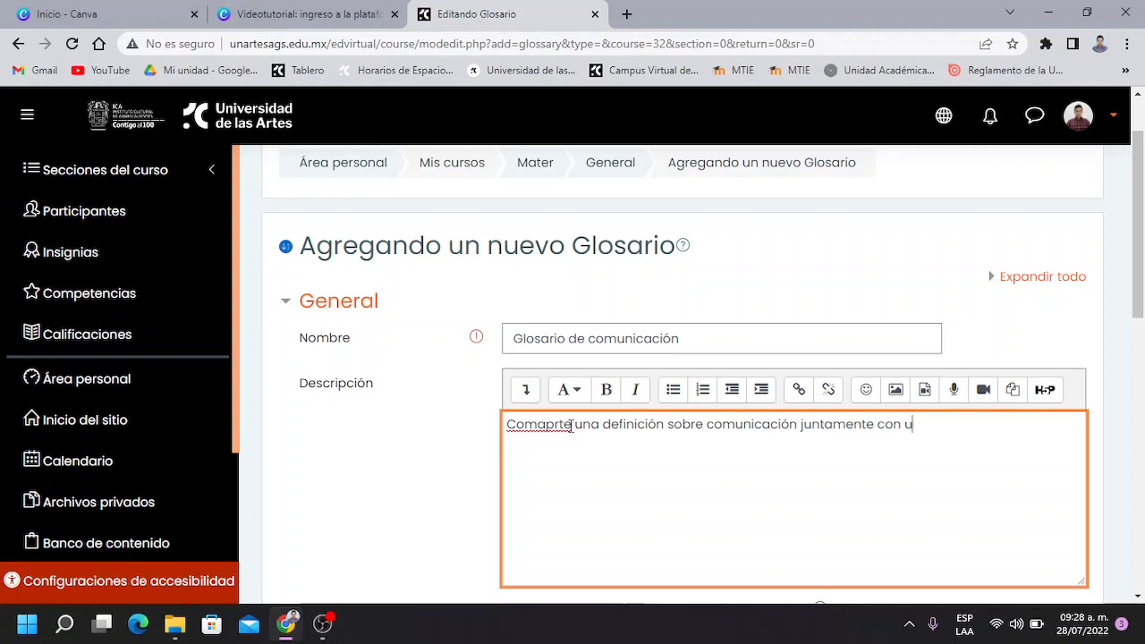
pyautogui.write('na imagen re')
pyautogui.write('que represe')
pyautogui.write('nte')
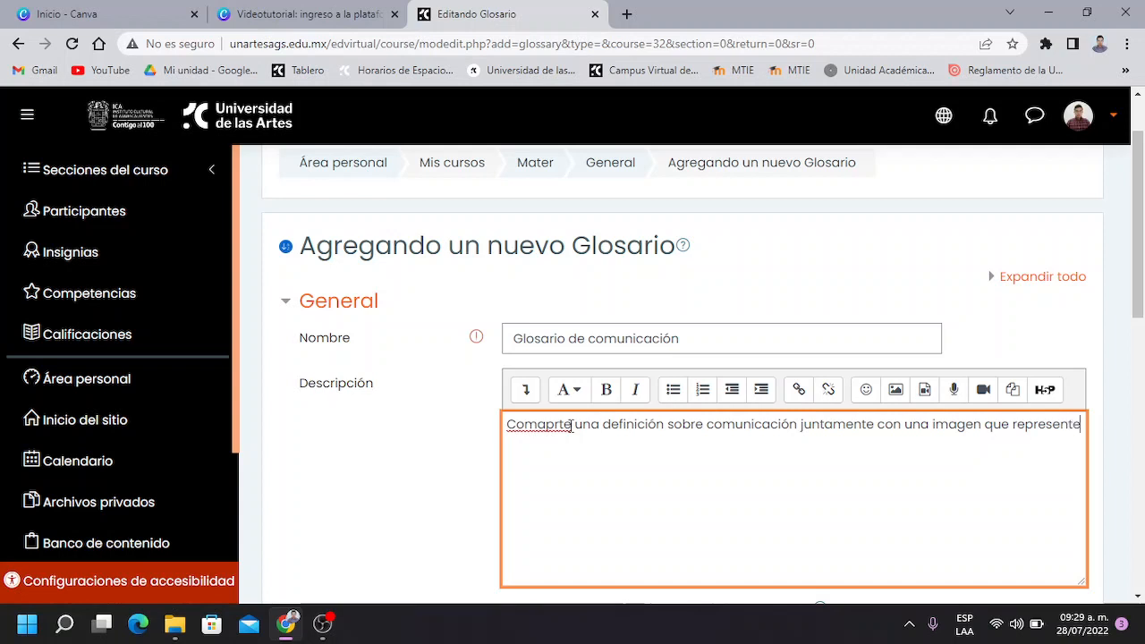
pyautogui.write(' dicho concepto')
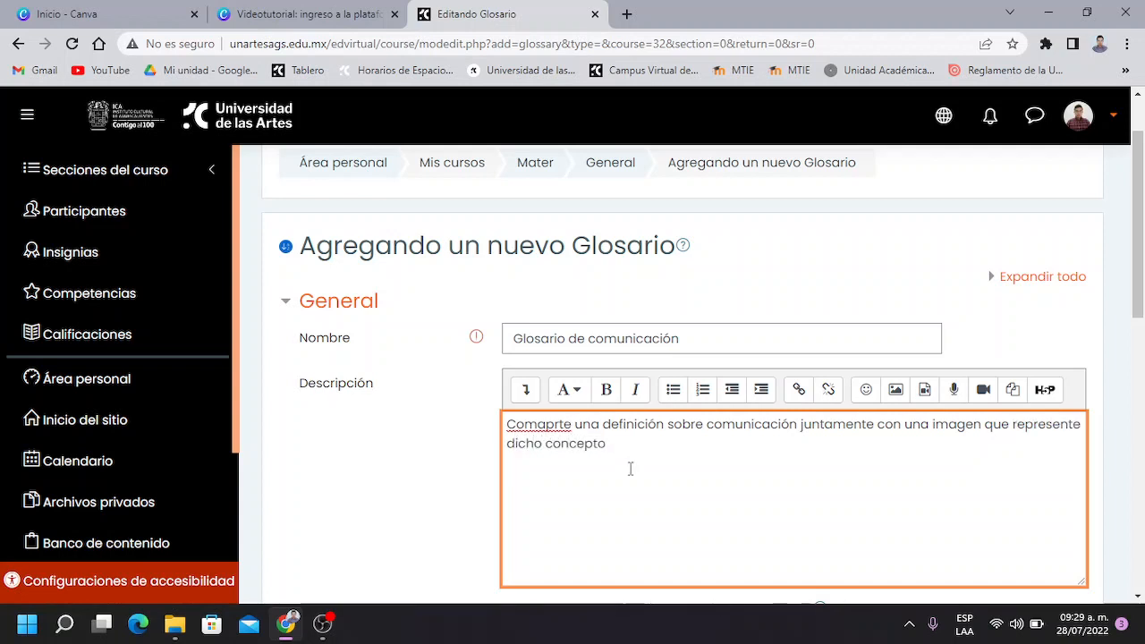
pyautogui.rightClick(558, 424)
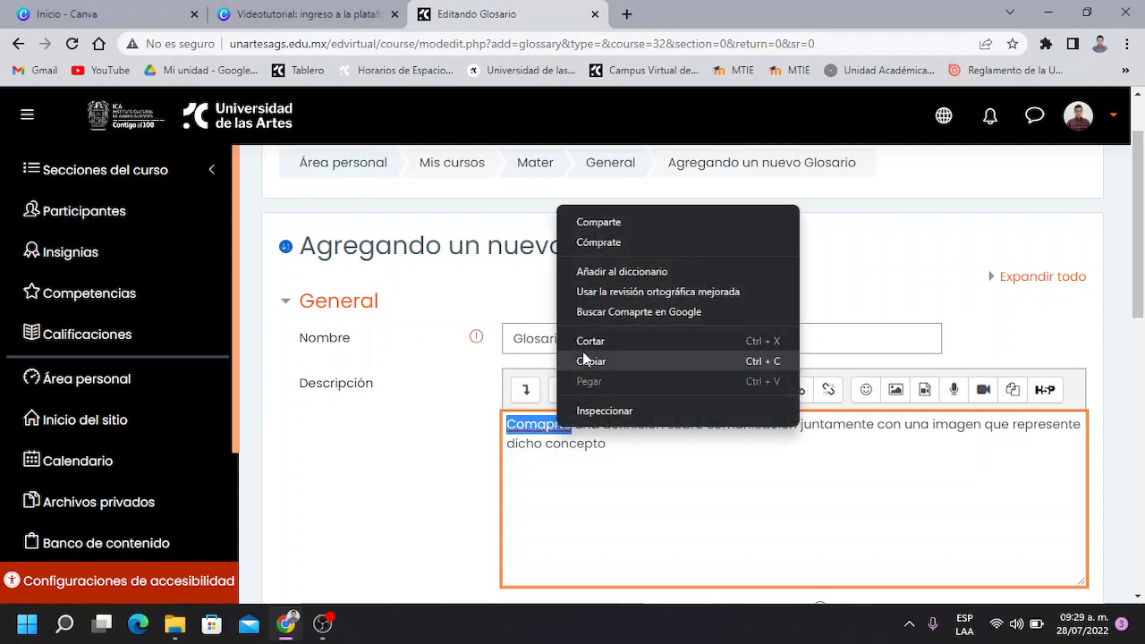
pyautogui.click(605, 225)
# Step: Examine the glossary's general options for showing the description on the course page, global glossary and glossary type
pyautogui.scroll(-4, 639, 460)
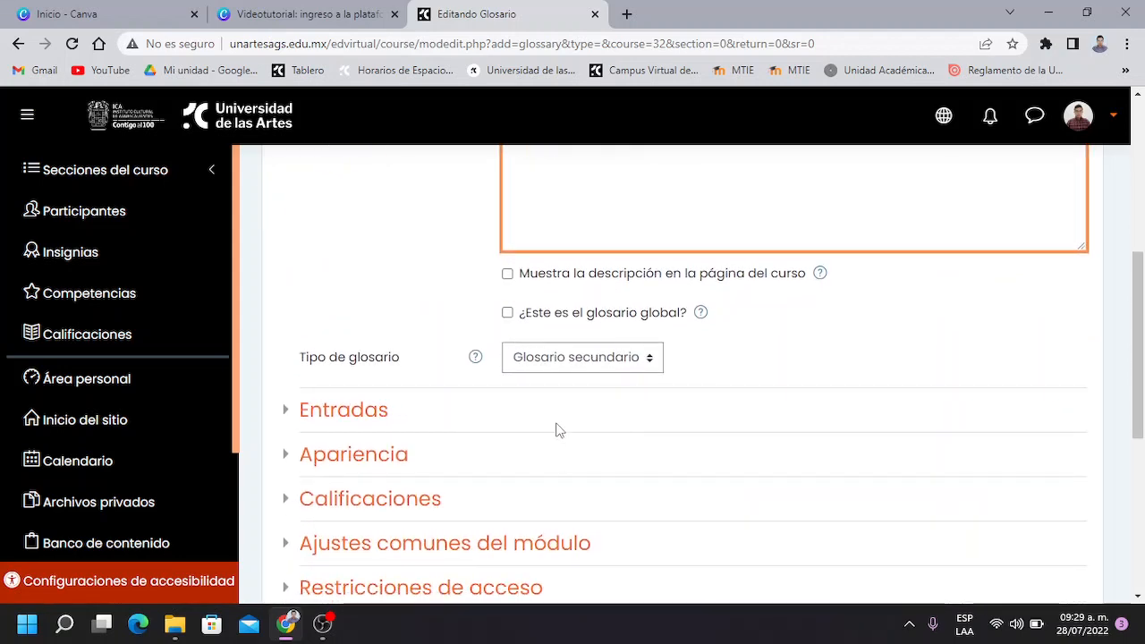
pyautogui.scroll(1, 560, 433)
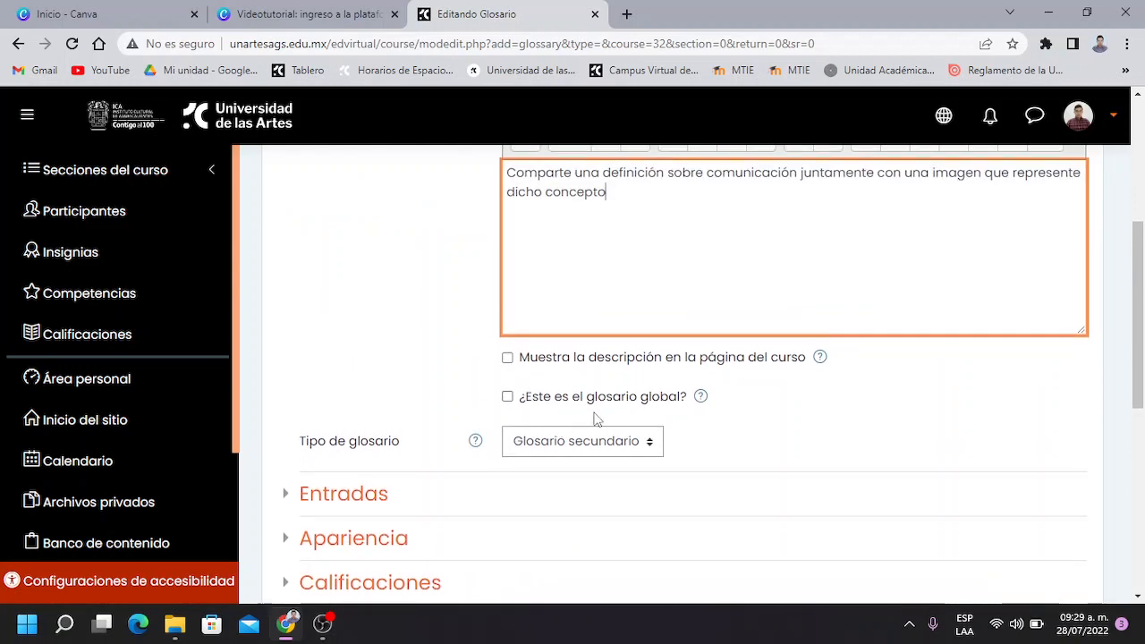
pyautogui.scroll(1, 594, 414)
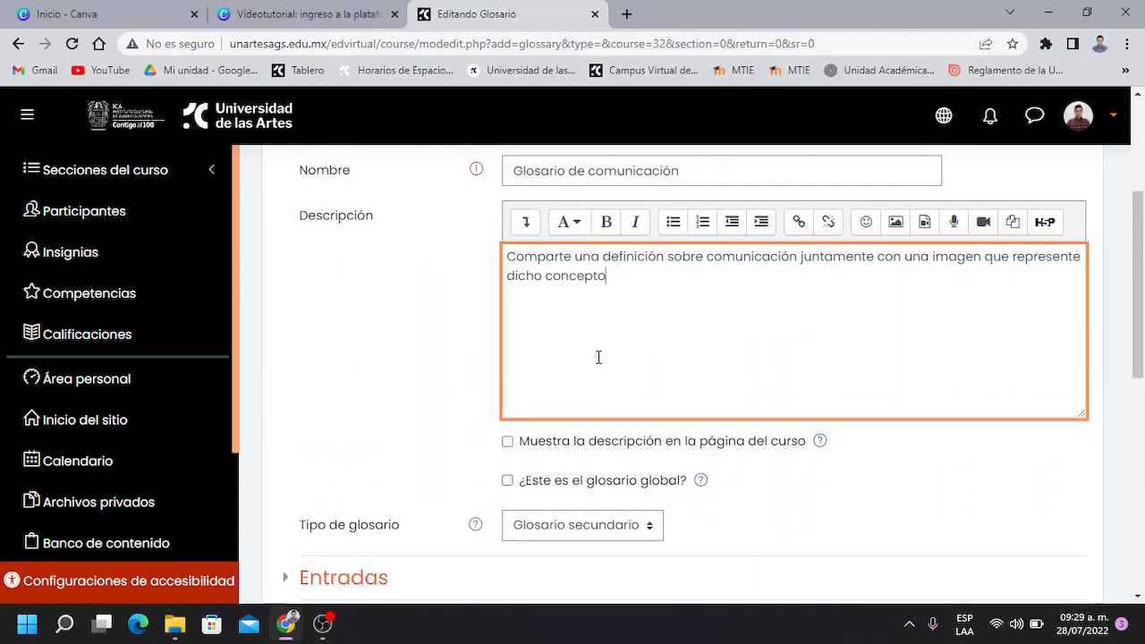
pyautogui.scroll(-1, 591, 407)
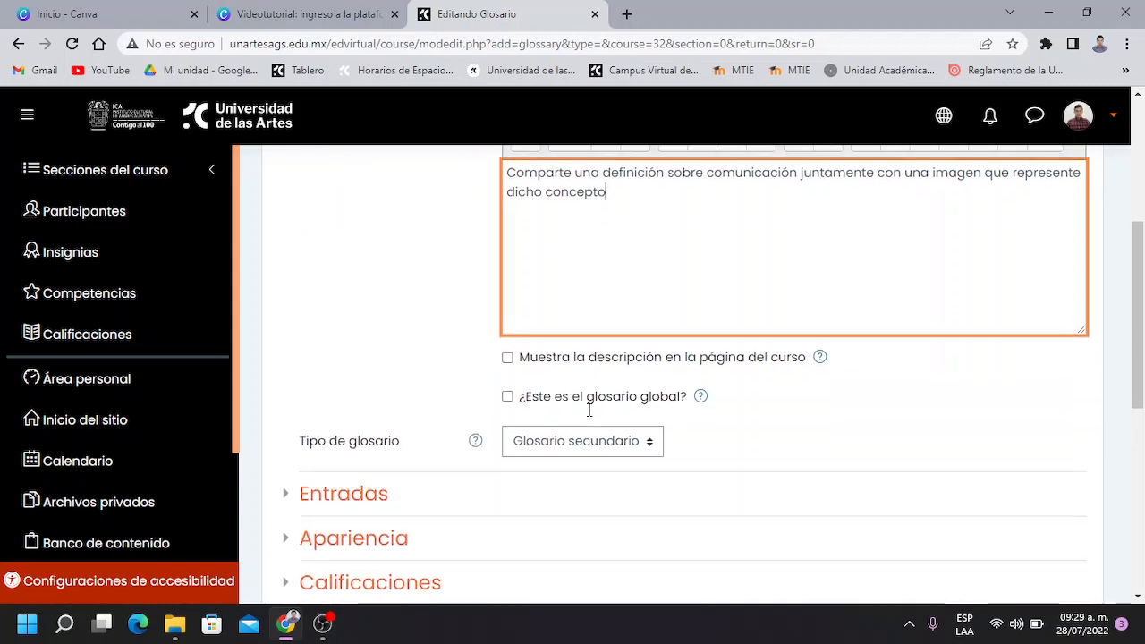
pyautogui.scroll(1, 572, 346)
pyautogui.scroll(-1, 596, 366)
pyautogui.click(508, 358)
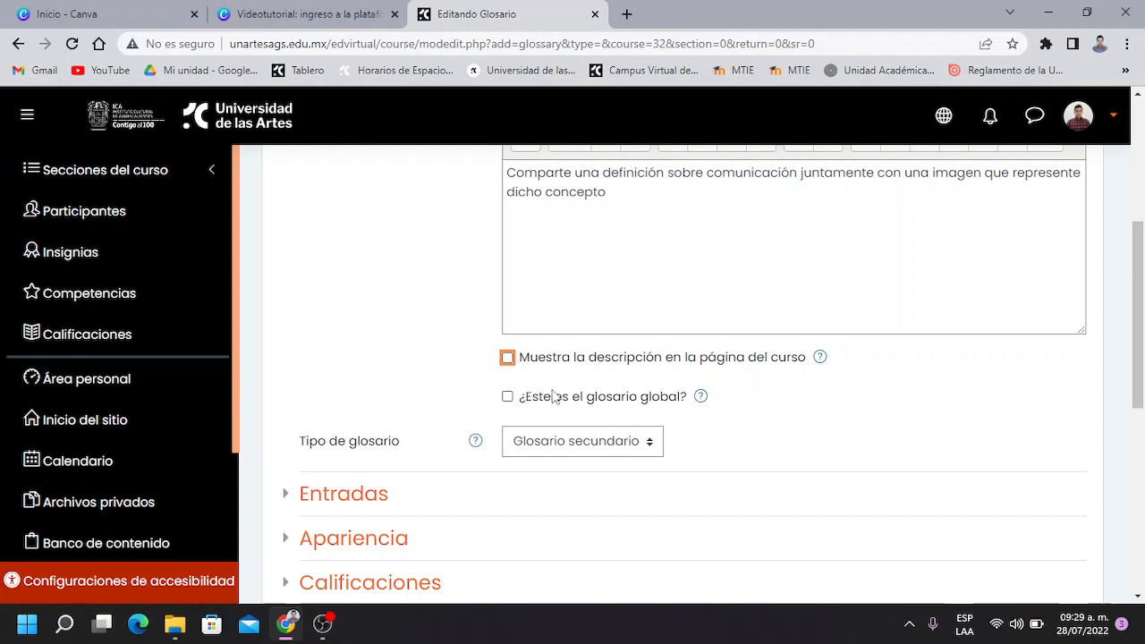
pyautogui.scroll(-1, 507, 396)
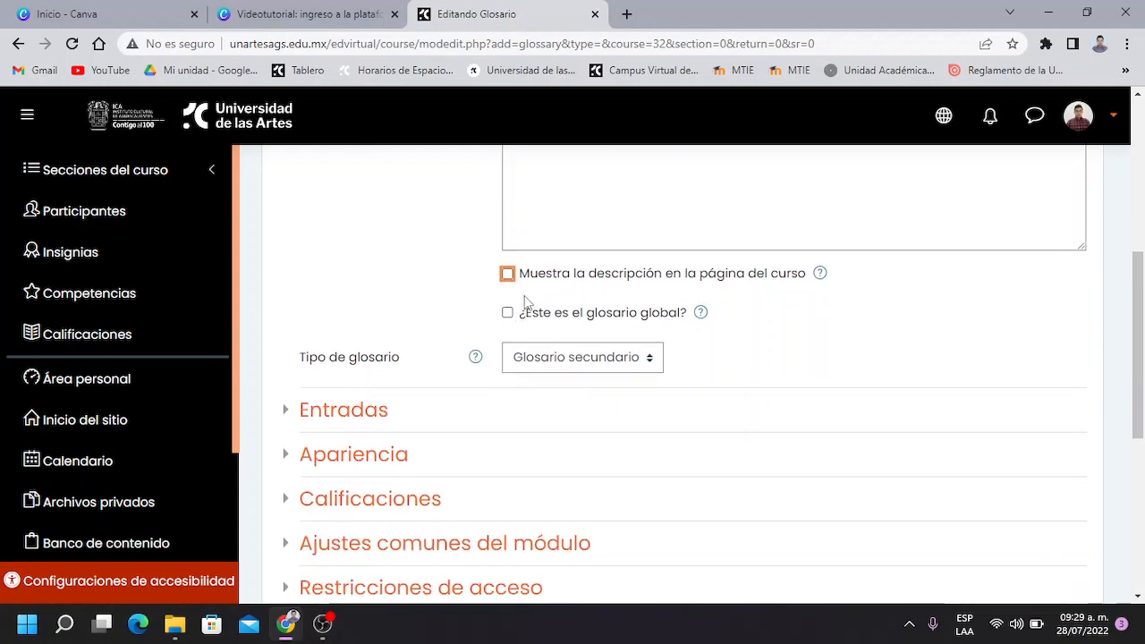
# Step: Read the help information about the global glossary option and close it
pyautogui.click(702, 315)
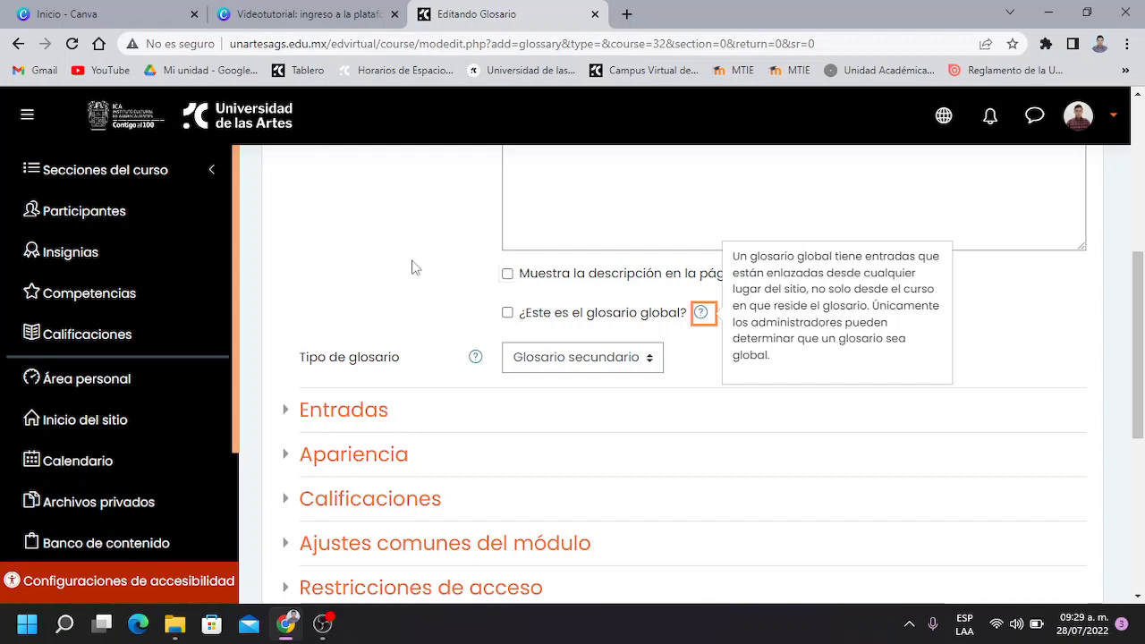
pyautogui.scroll(2, 440, 310)
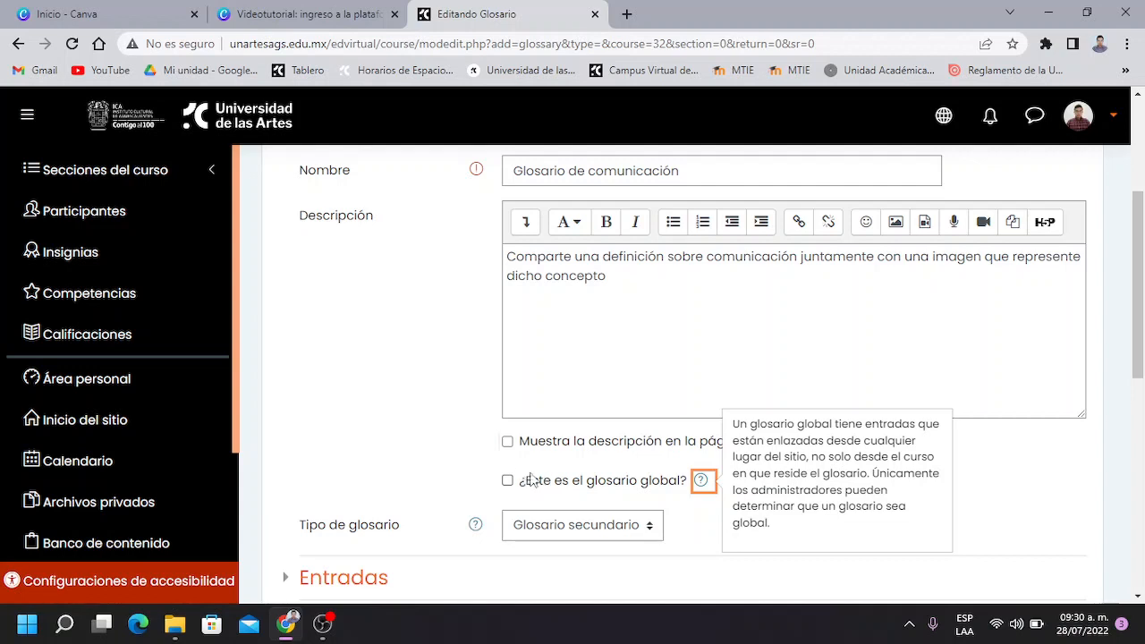
pyautogui.scroll(-1, 577, 467)
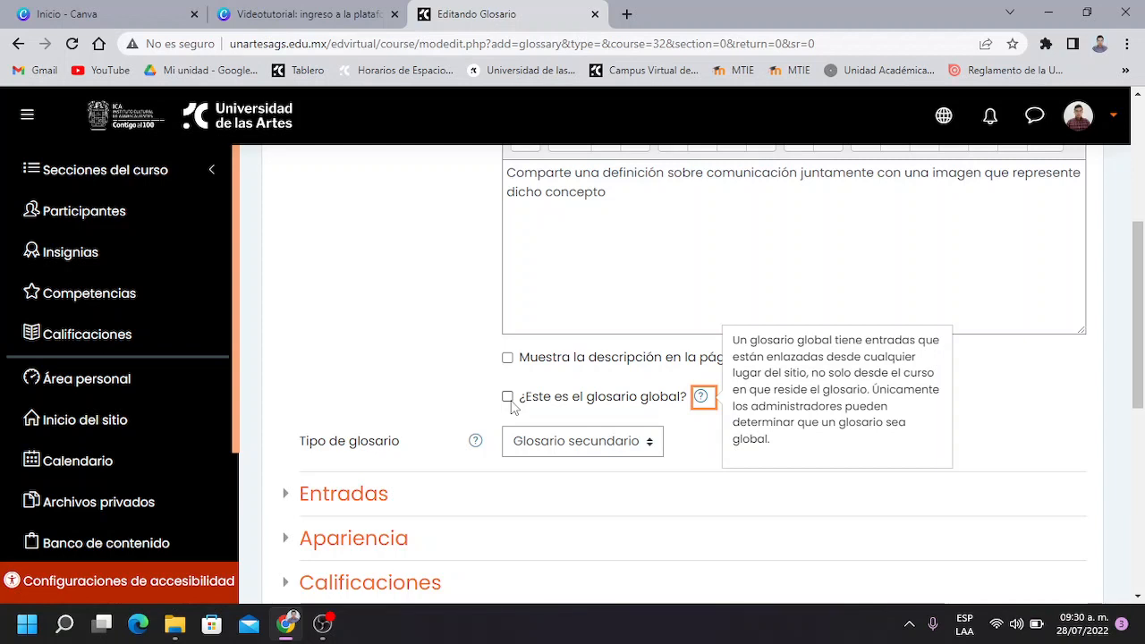
pyautogui.click(664, 385)
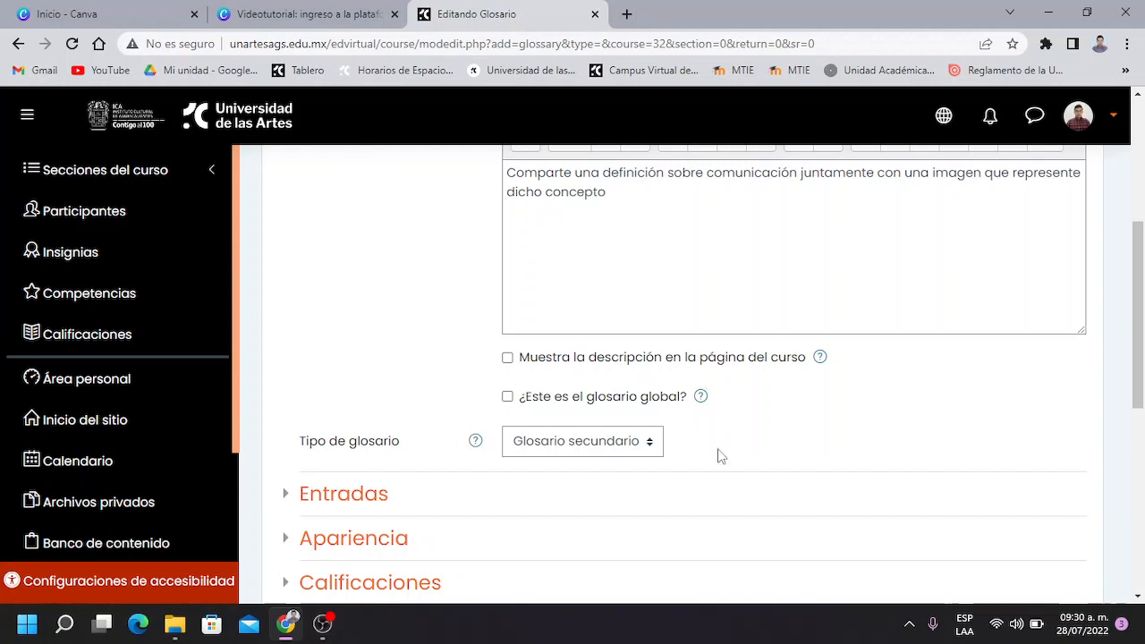
# Step: Choose Glosario secundario as the glossary type
pyautogui.scroll(-1, 501, 416)
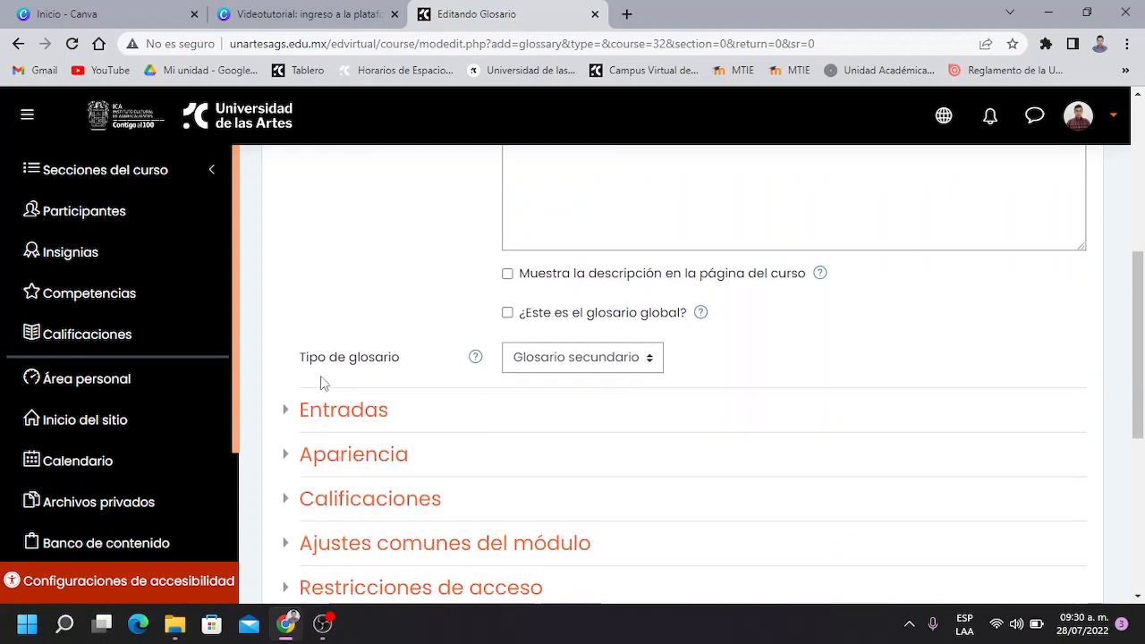
pyautogui.click(649, 363)
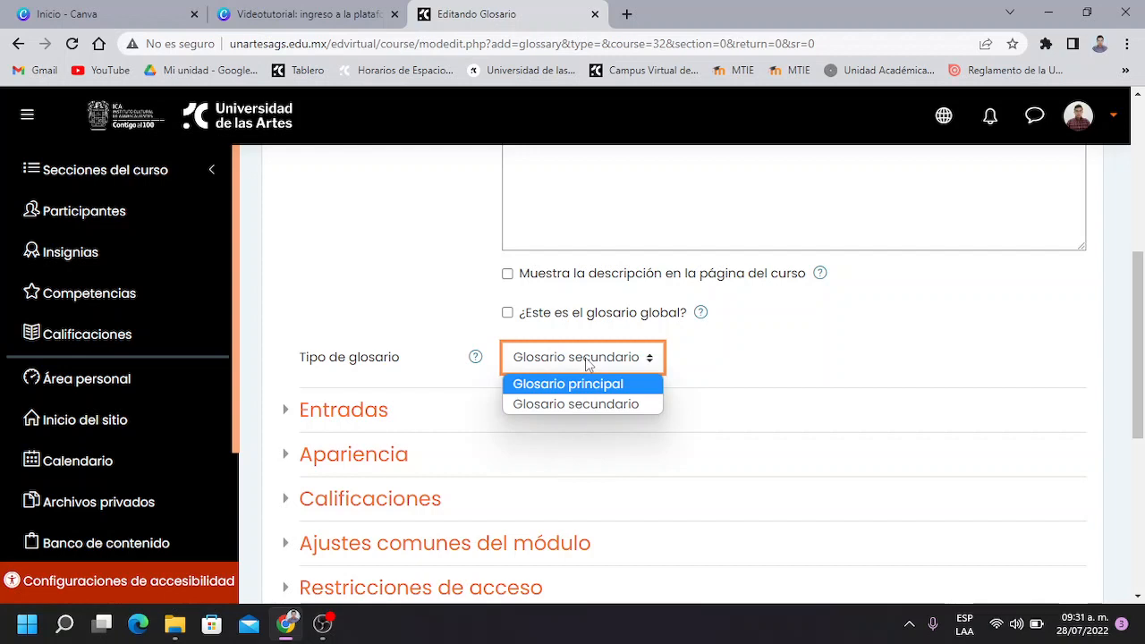
pyautogui.click(573, 404)
# Step: Expand the Entradas settings and review the default approval, editing, duplicate, comment and automatic linking options
pyautogui.scroll(-1, 591, 394)
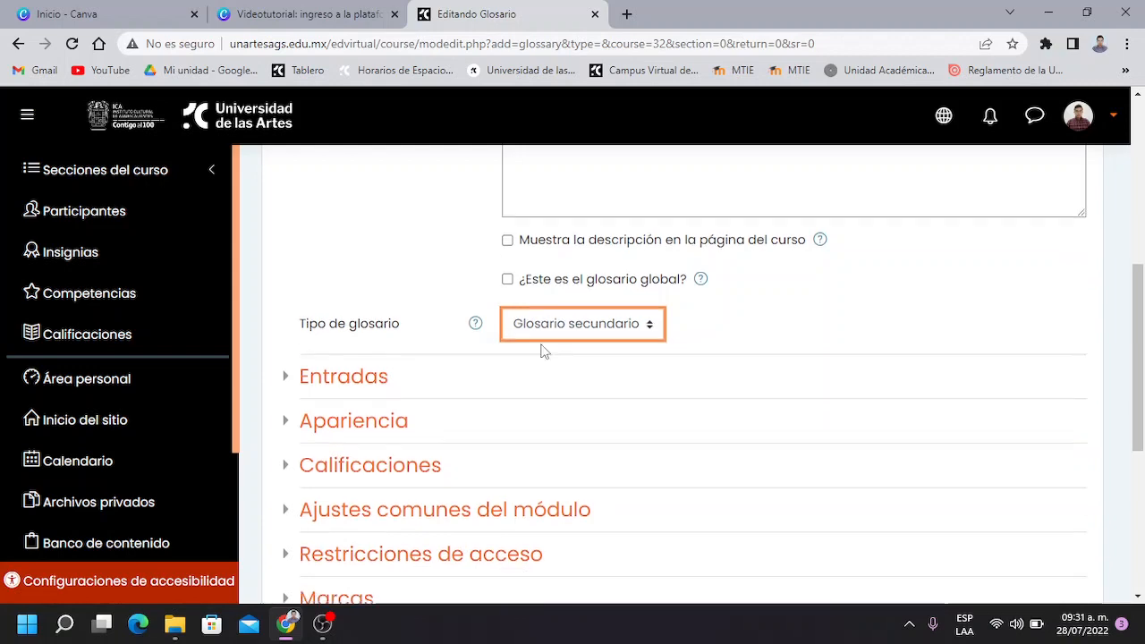
pyautogui.scroll(-2, 544, 350)
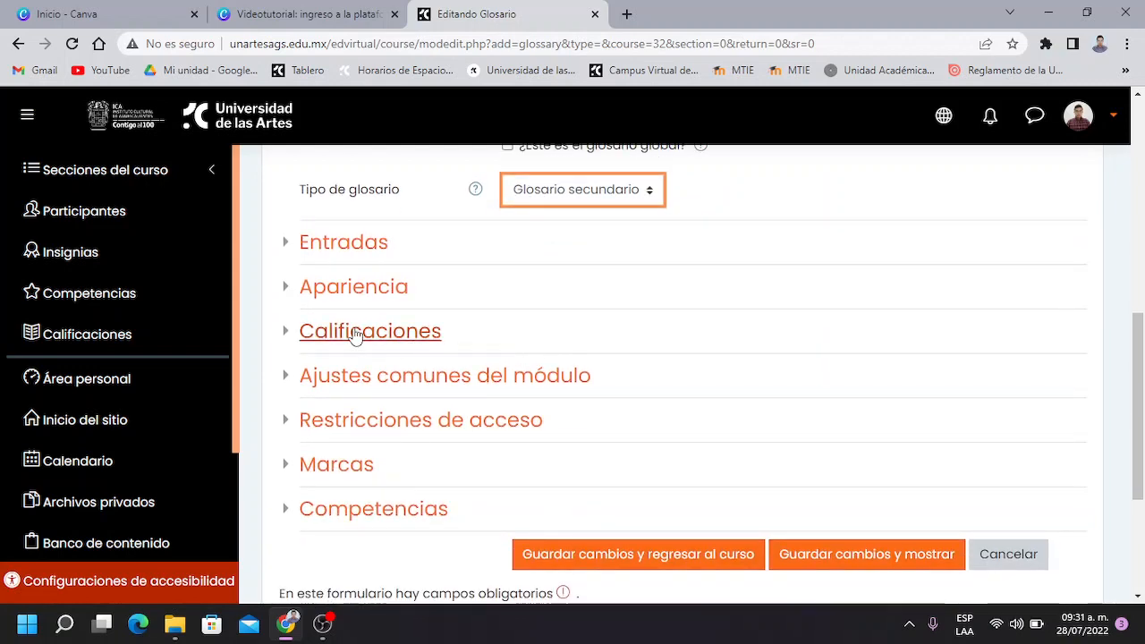
pyautogui.click(346, 249)
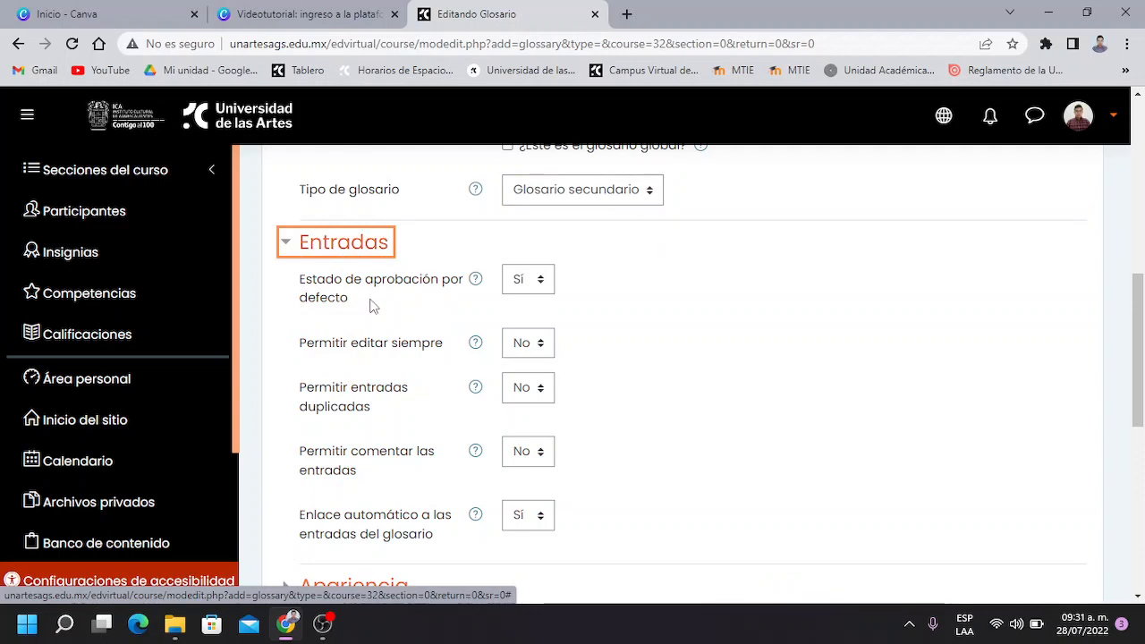
pyautogui.scroll(-1, 380, 312)
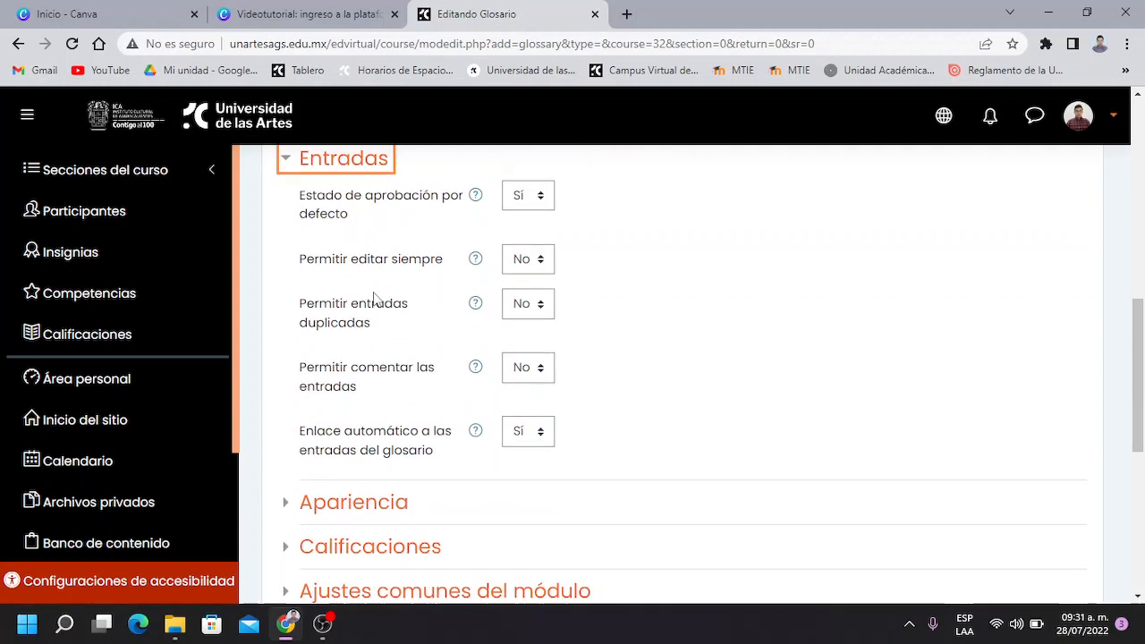
pyautogui.scroll(1, 380, 291)
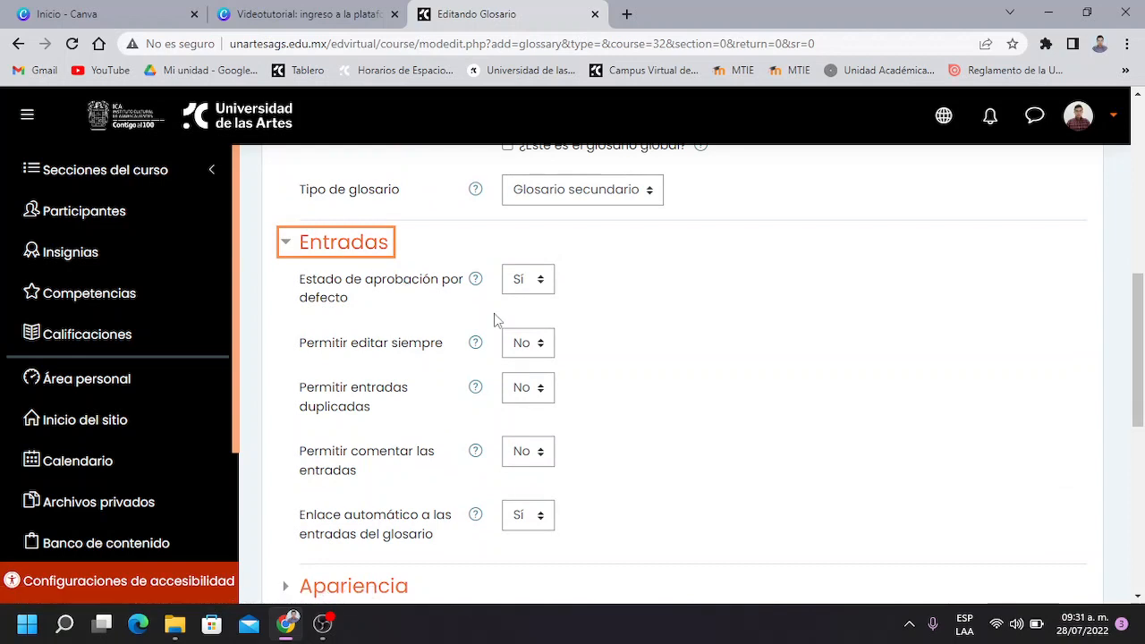
pyautogui.scroll(-1, 496, 327)
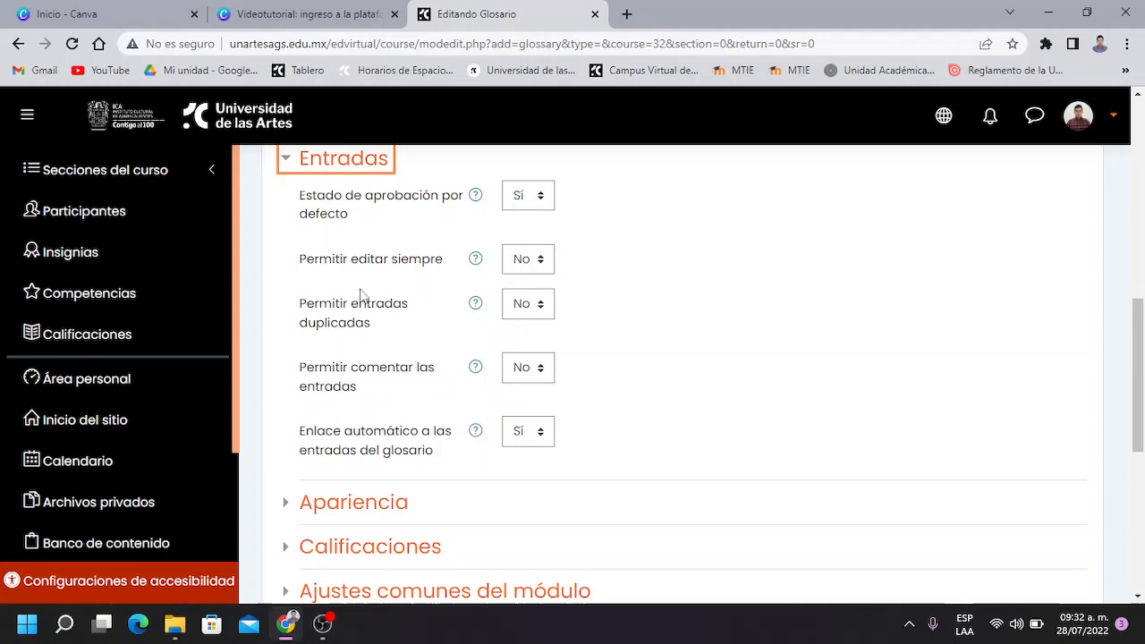
# Step: Try setting Permitir editar siempre to Sí, and return it to No
pyautogui.click(543, 262)
pyautogui.click(537, 306)
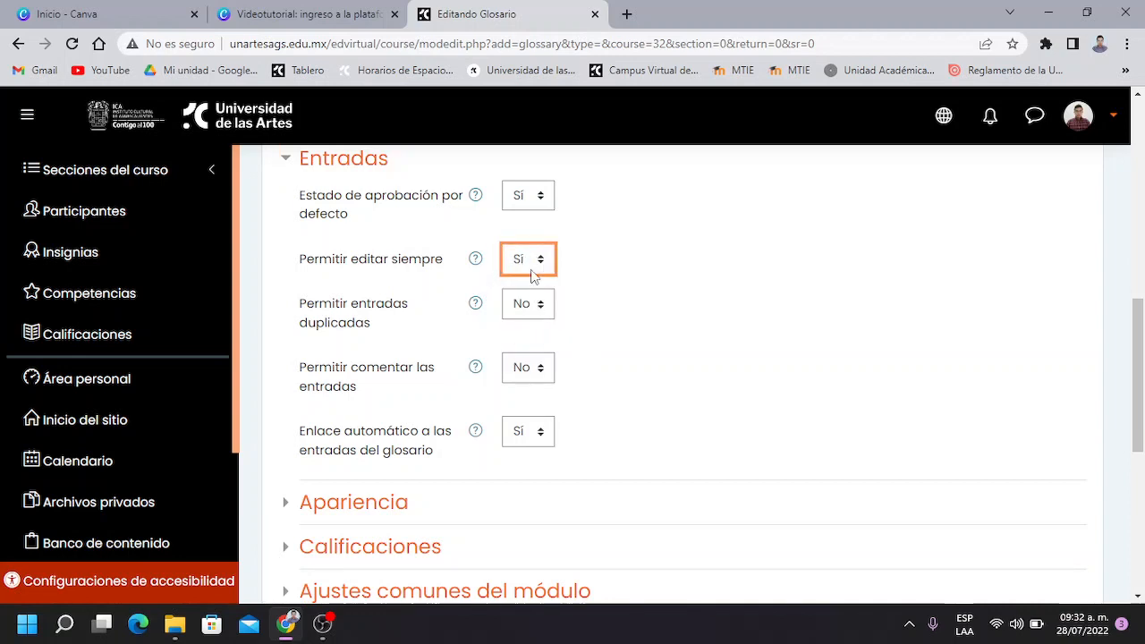
pyautogui.click(404, 286)
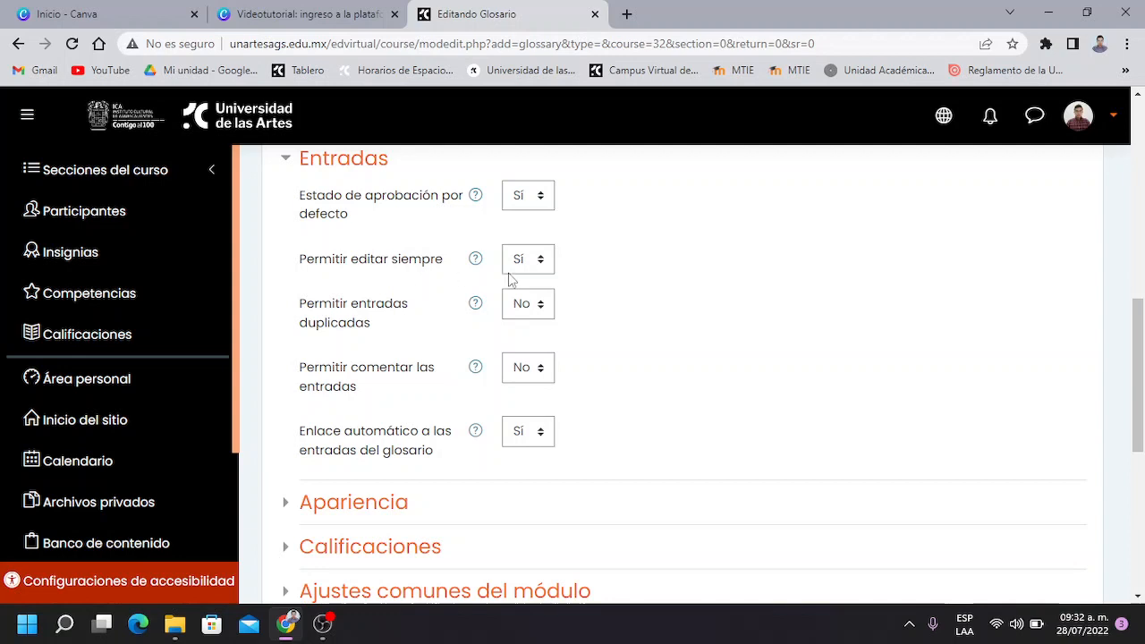
pyautogui.click(544, 264)
pyautogui.click(522, 286)
pyautogui.click(601, 296)
# Step: Review the glossary description and set Permitir entradas duplicadas to Sí
pyautogui.scroll(-1, 467, 345)
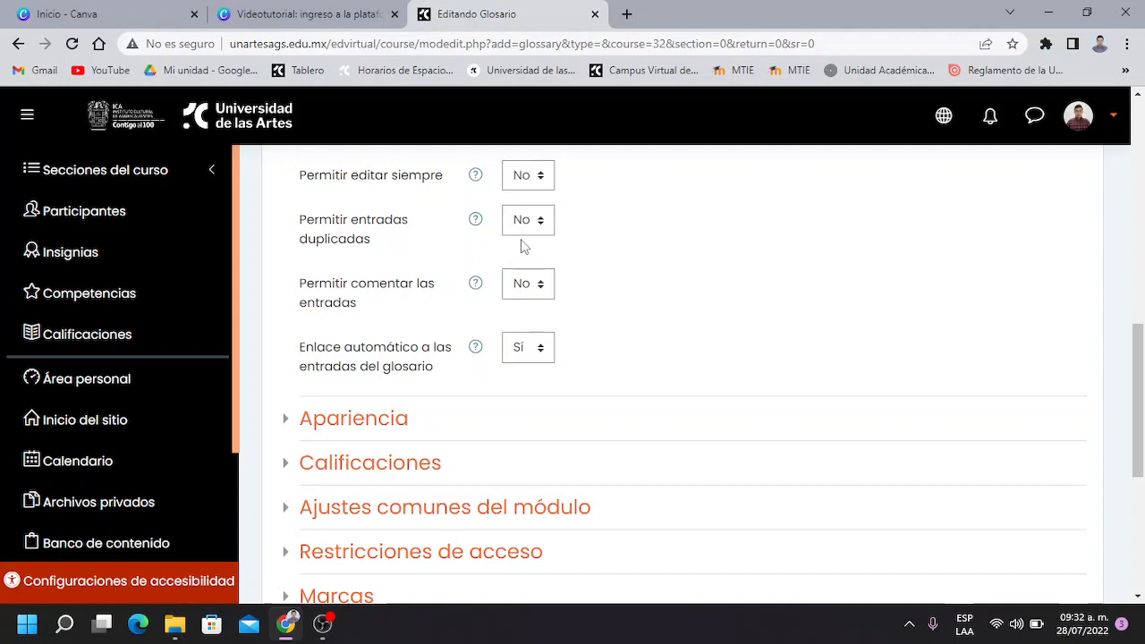
pyautogui.scroll(2, 555, 296)
pyautogui.scroll(6, 590, 348)
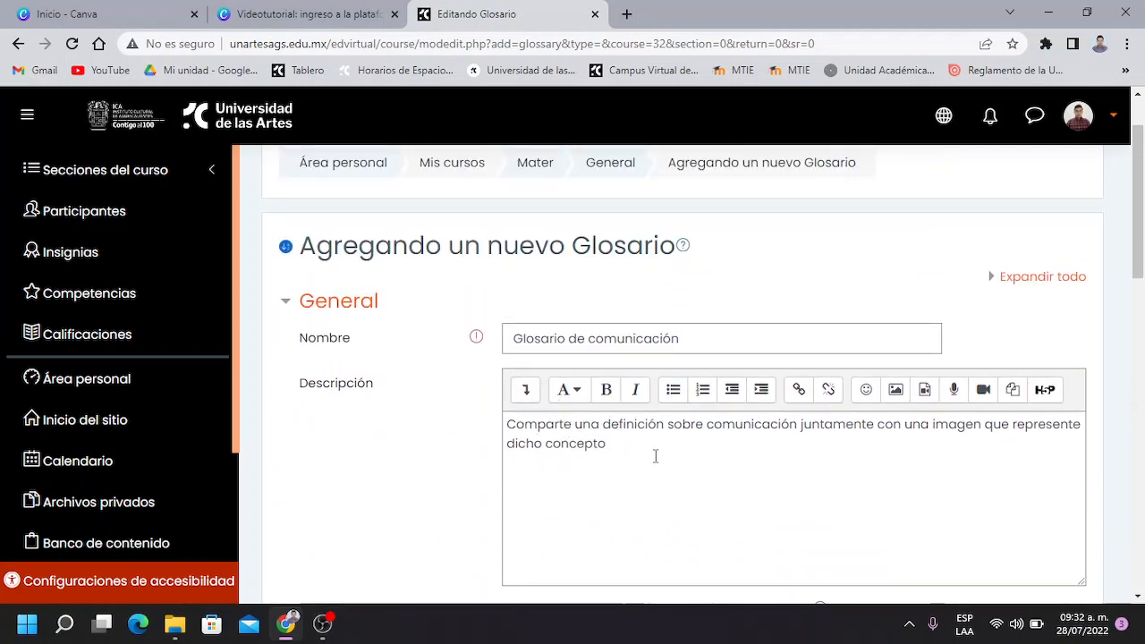
pyautogui.scroll(-1, 646, 456)
pyautogui.scroll(-7, 644, 457)
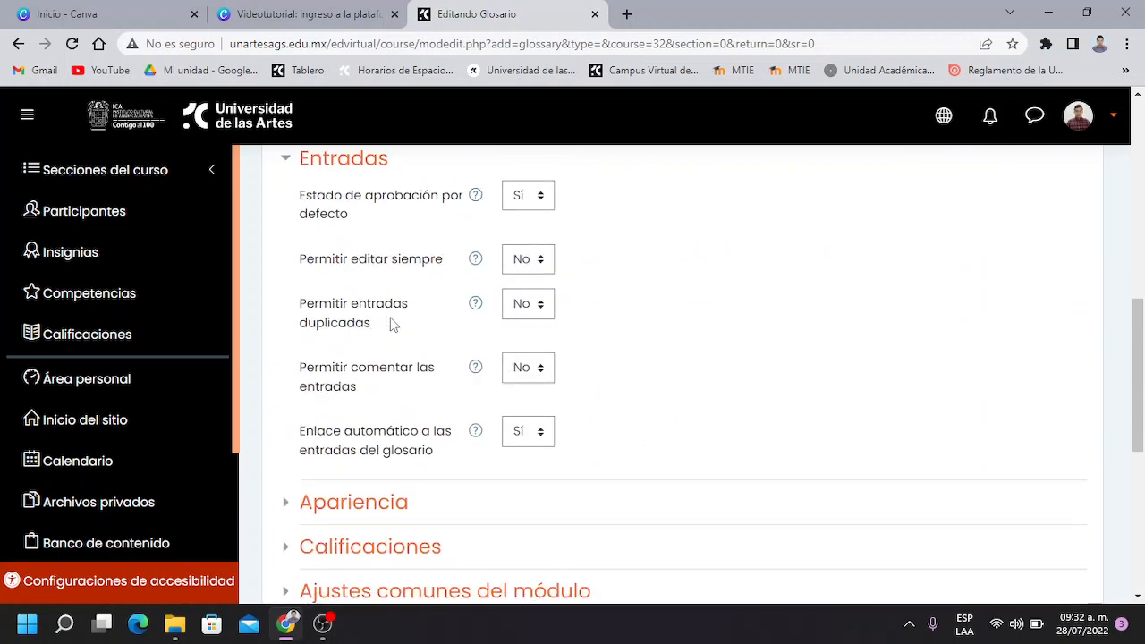
pyautogui.click(533, 312)
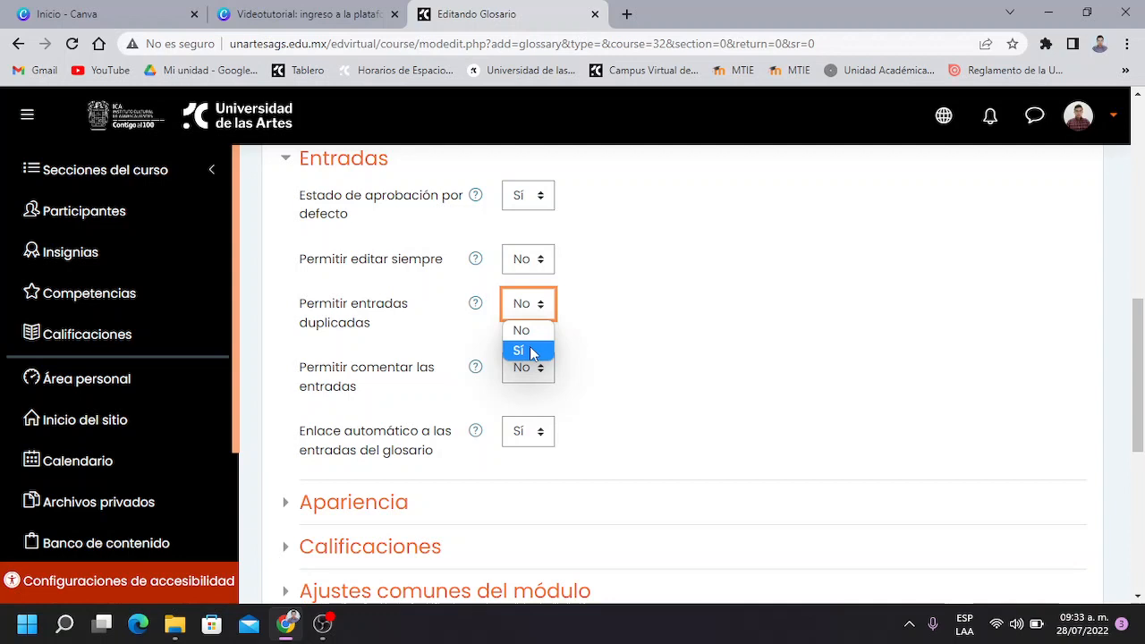
pyautogui.click(533, 352)
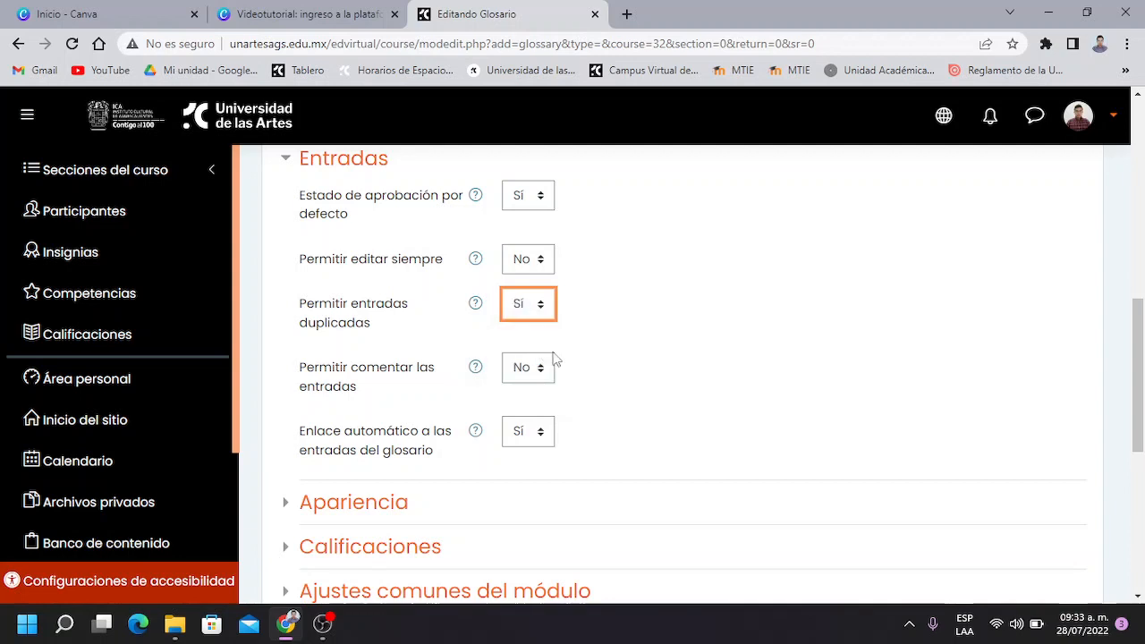
# Step: Choose No for Permitir comentar las entradas in the entry settings
pyautogui.scroll(-1, 586, 362)
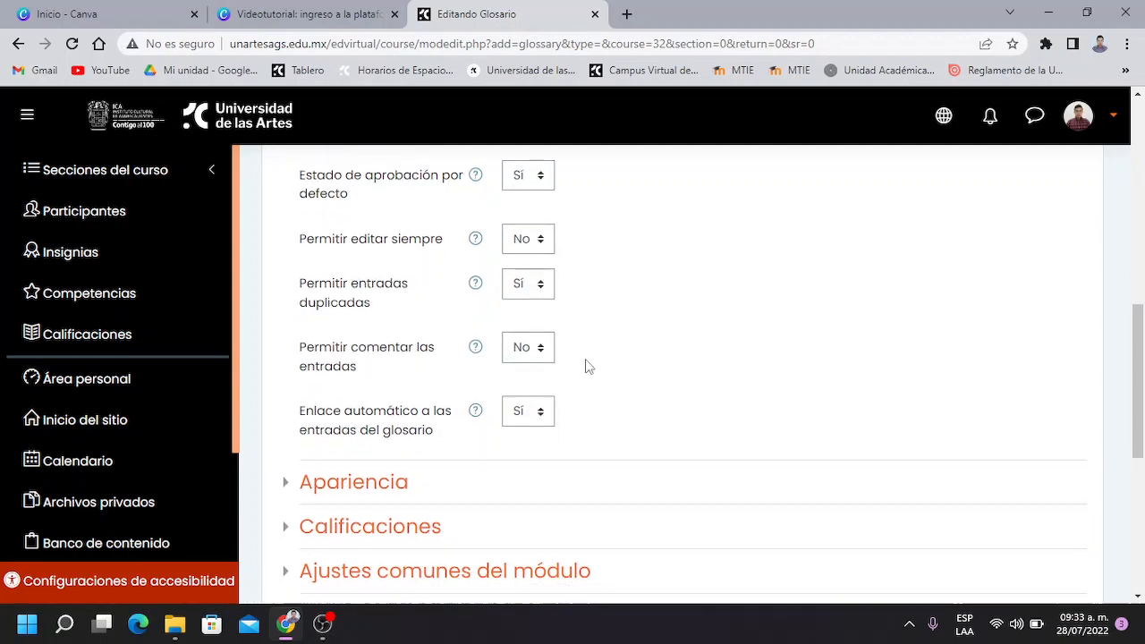
pyautogui.scroll(-1, 554, 362)
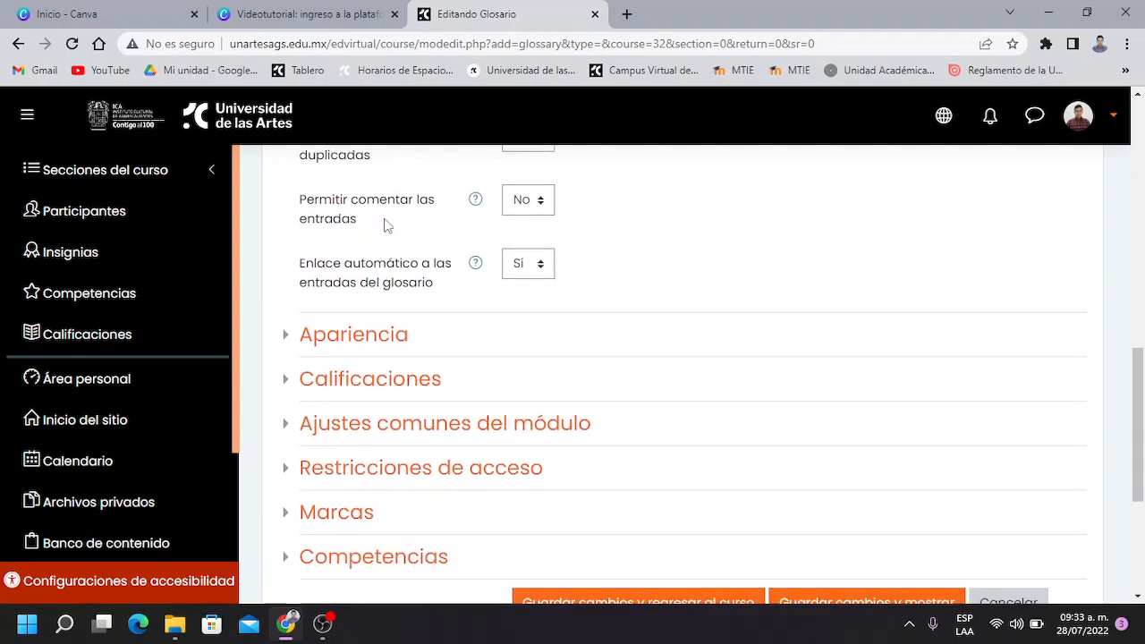
pyautogui.click(535, 211)
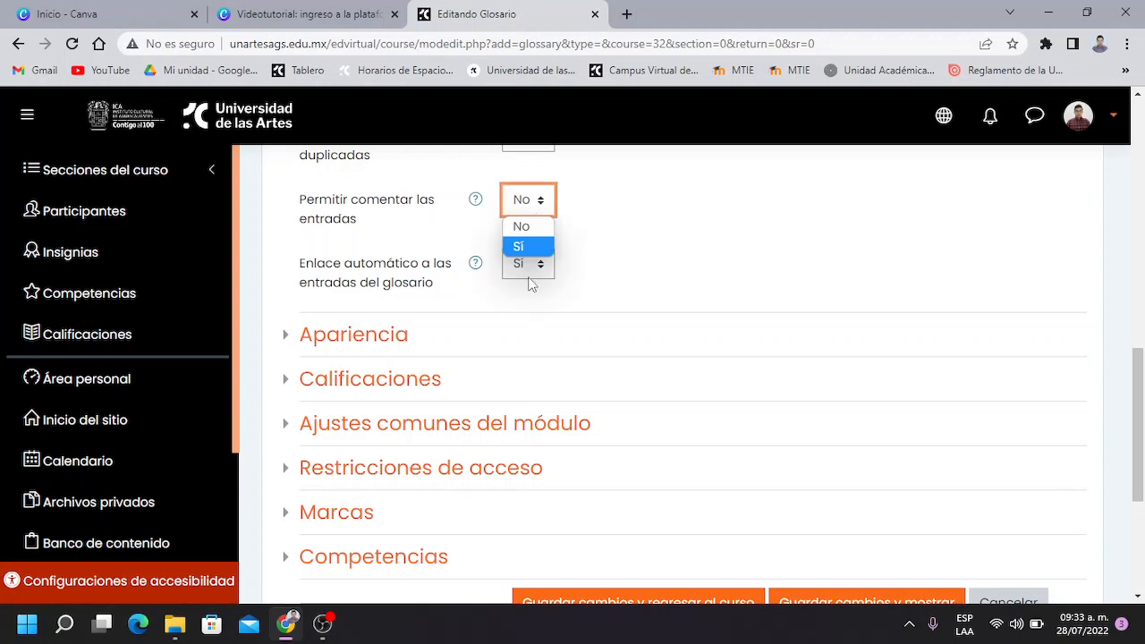
pyautogui.click(526, 229)
pyautogui.click(669, 225)
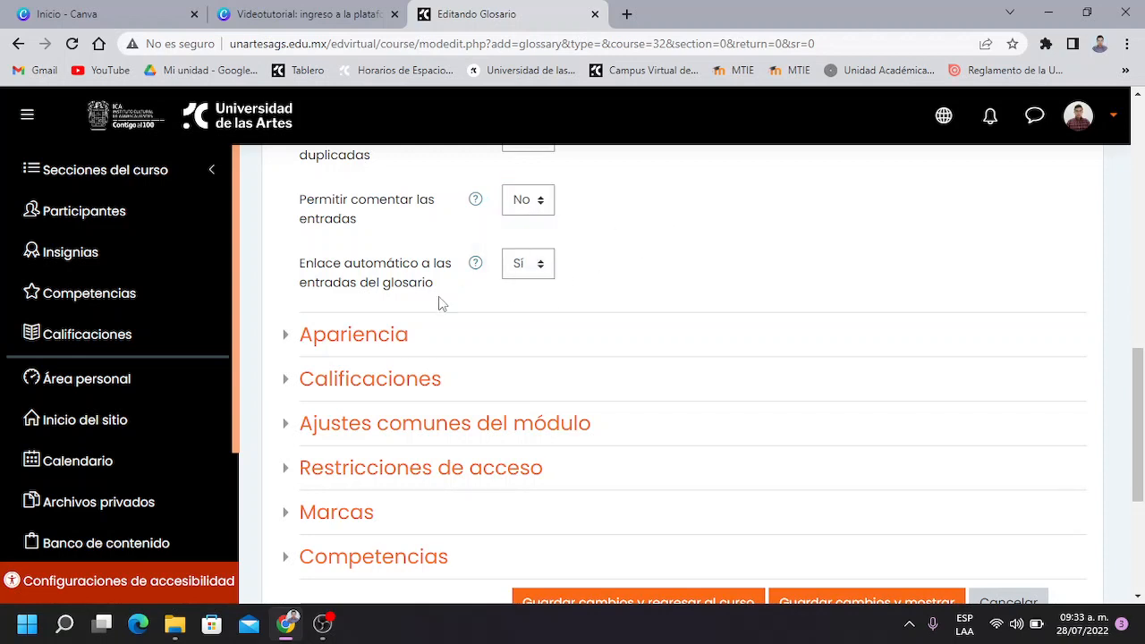
# Step: Examine the automatic linking option for glossary entries together with the other entry settings and the glossary's name and description
pyautogui.scroll(-1, 443, 300)
pyautogui.scroll(1, 452, 295)
pyautogui.moveTo(299, 265); pyautogui.dragTo(463, 289)
pyautogui.click(465, 291)
pyautogui.scroll(4, 593, 376)
pyautogui.scroll(-2, 608, 407)
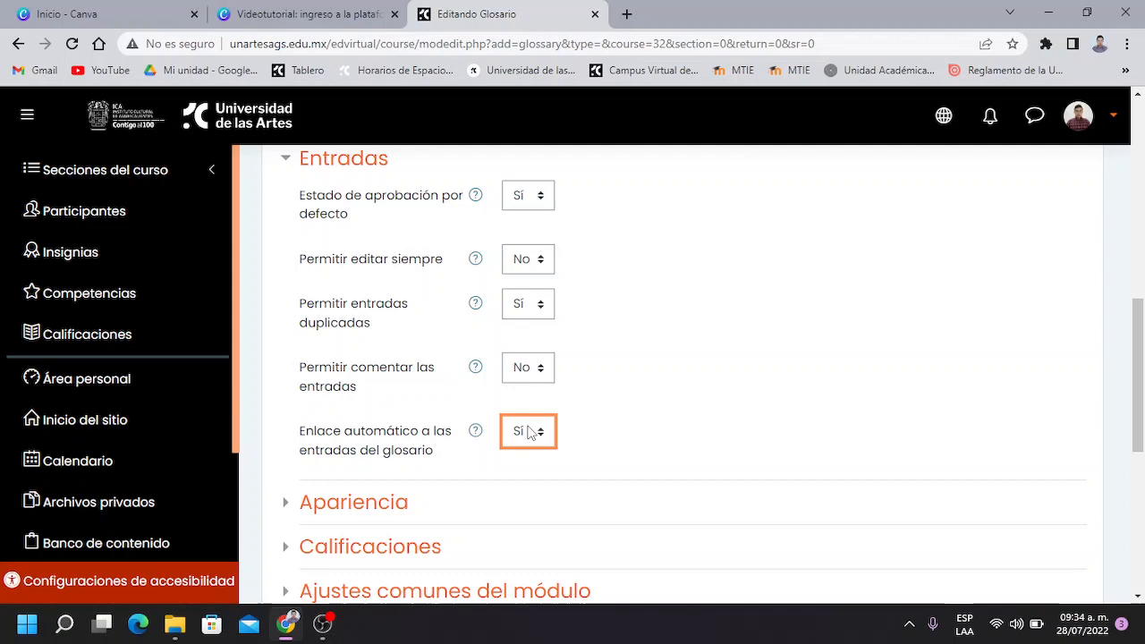
pyautogui.scroll(-1, 560, 371)
pyautogui.scroll(1, 569, 376)
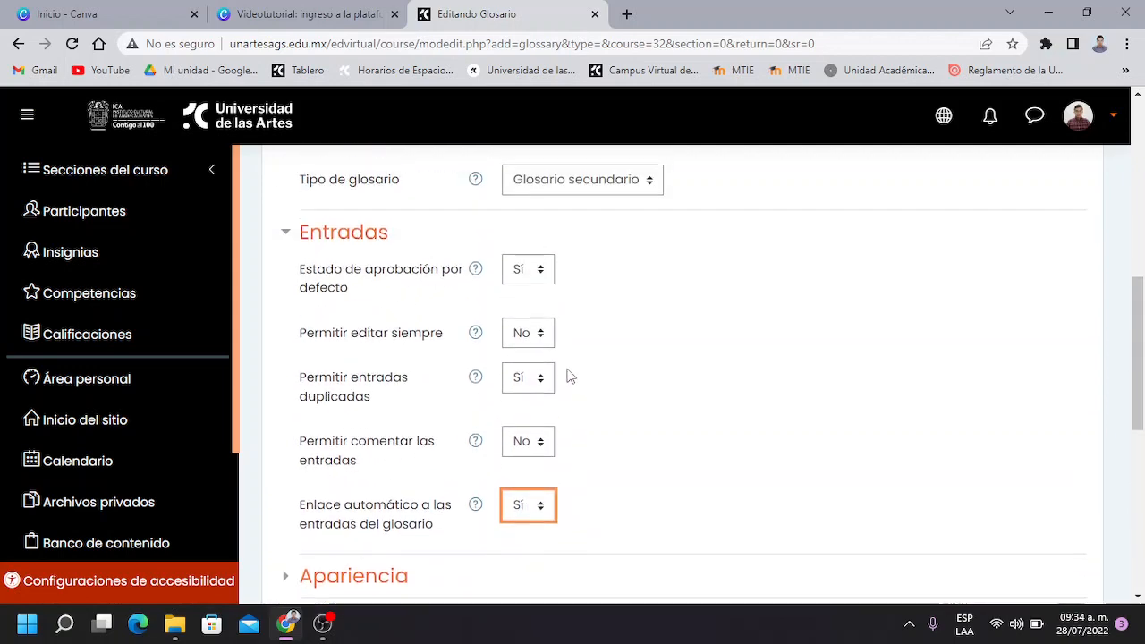
pyautogui.scroll(5, 570, 375)
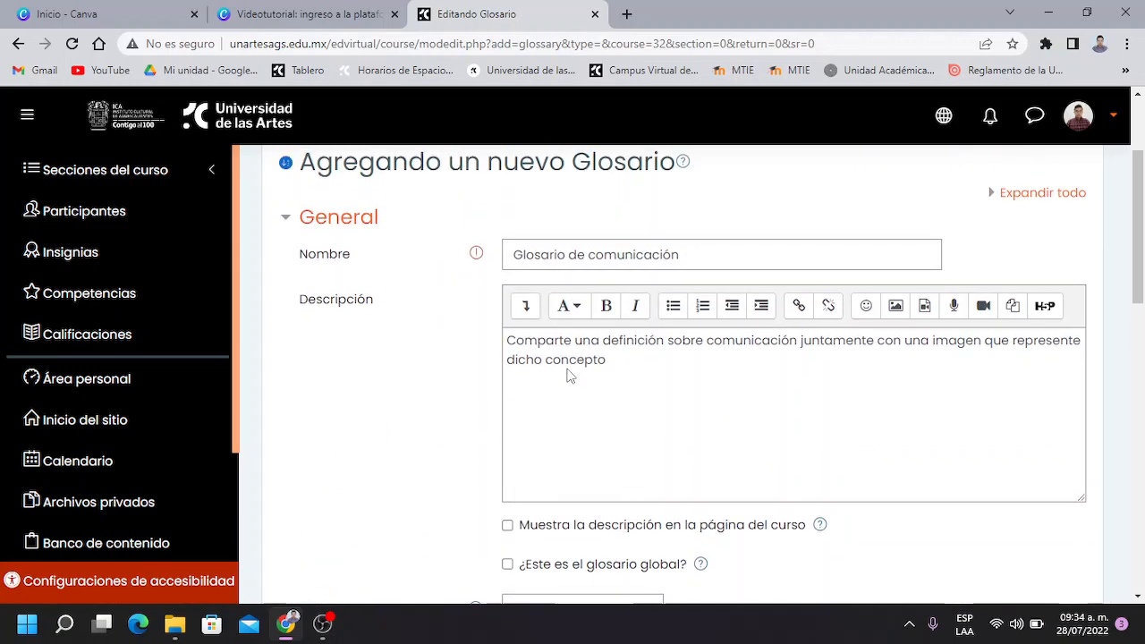
pyautogui.scroll(-6, 570, 375)
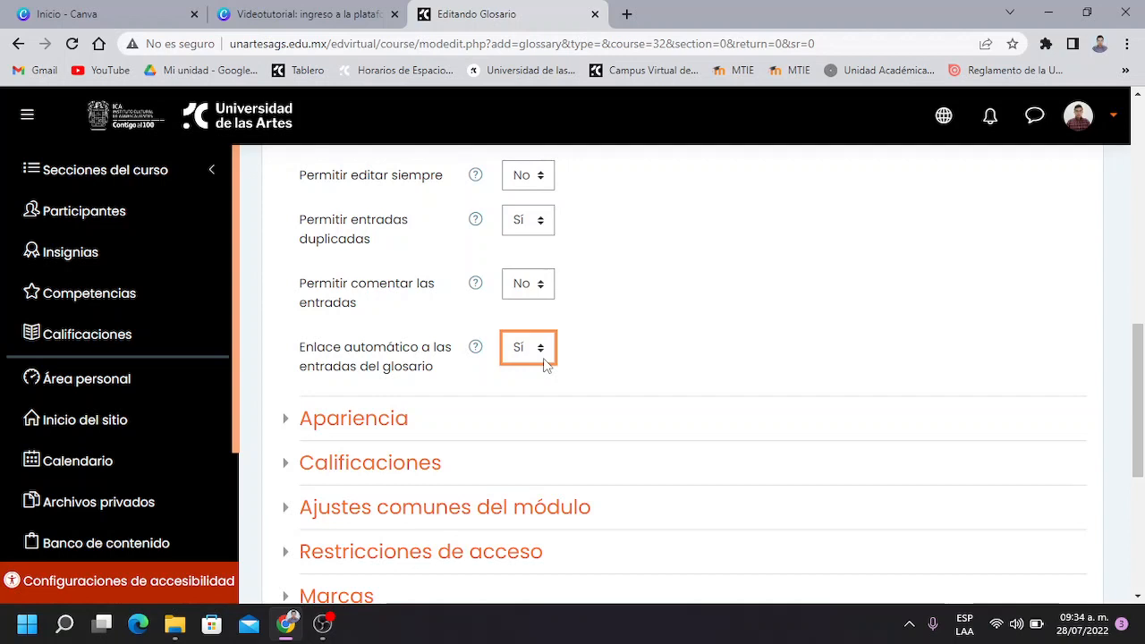
# Step: Try setting Enlace automático a las entradas del glosario to No, and return it to Sí
pyautogui.click(541, 358)
pyautogui.click(533, 373)
pyautogui.click(550, 358)
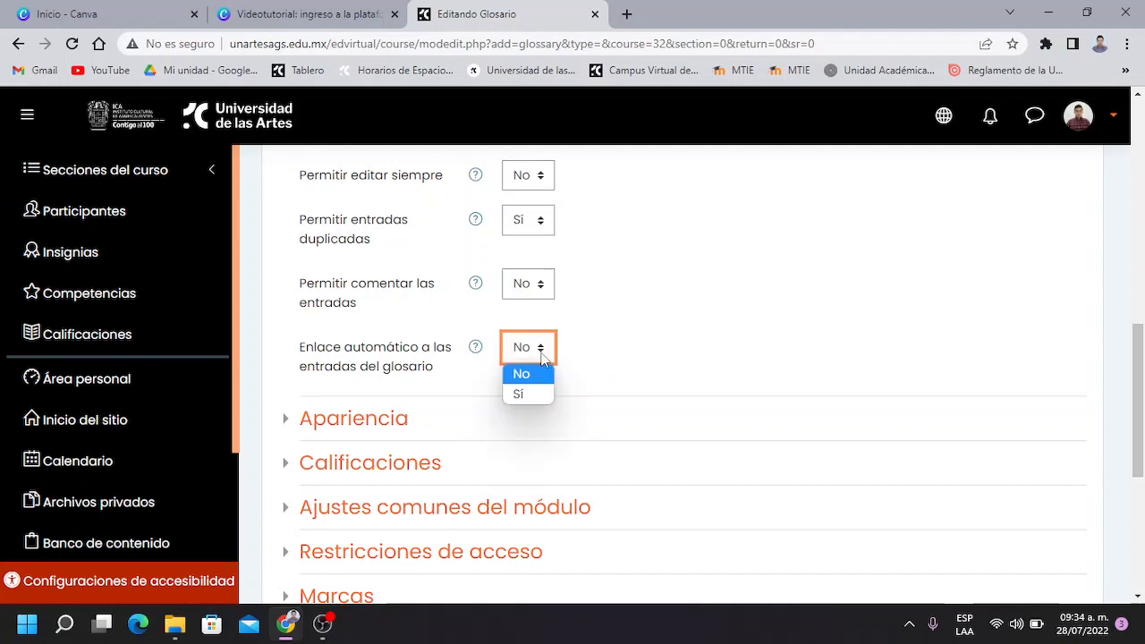
pyautogui.click(532, 394)
pyautogui.click(555, 362)
pyautogui.click(724, 341)
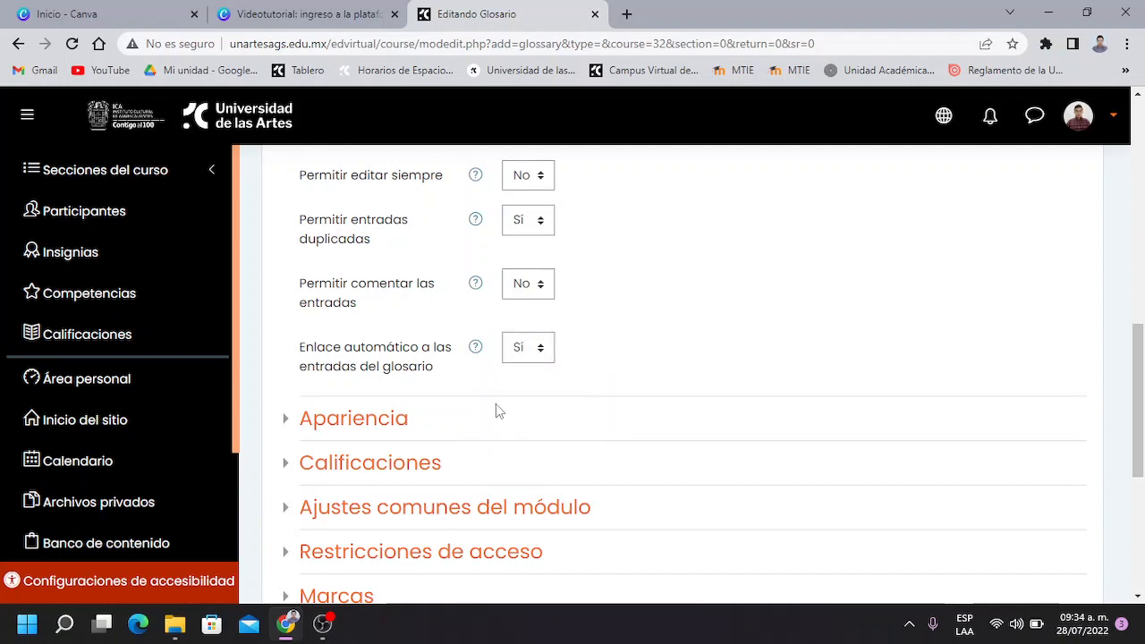
# Step: Expand the Apariencia settings and choose Simple, estilo diccionario for Formato de visualización de entradas
pyautogui.scroll(-1, 483, 416)
pyautogui.scroll(-1, 445, 435)
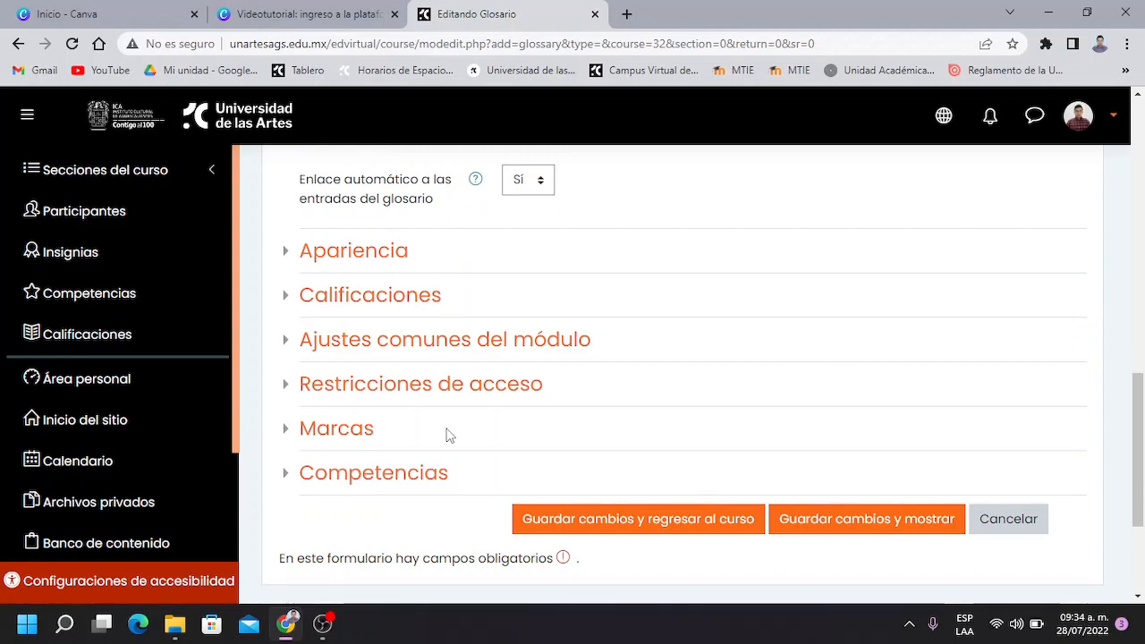
pyautogui.click(378, 260)
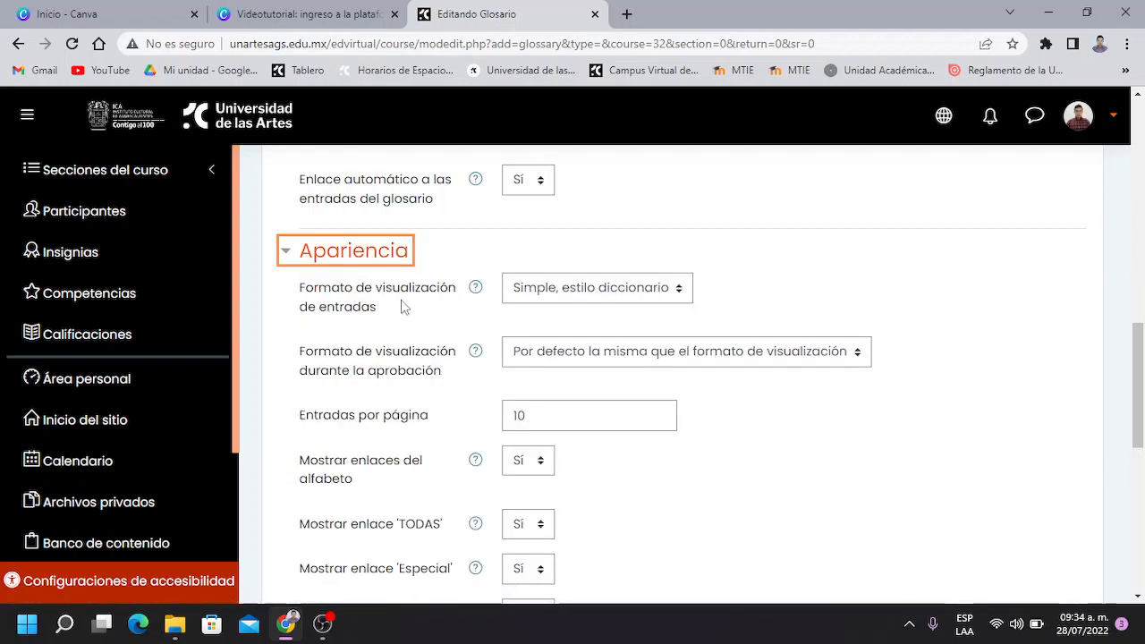
pyautogui.moveTo(300, 288); pyautogui.dragTo(383, 310)
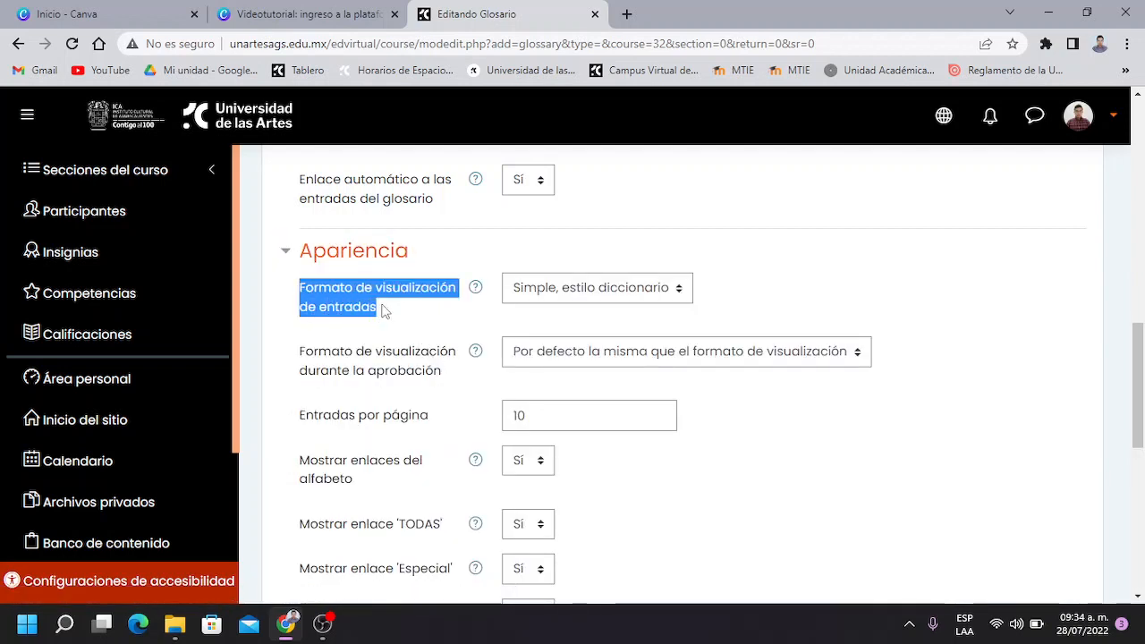
pyautogui.click(491, 335)
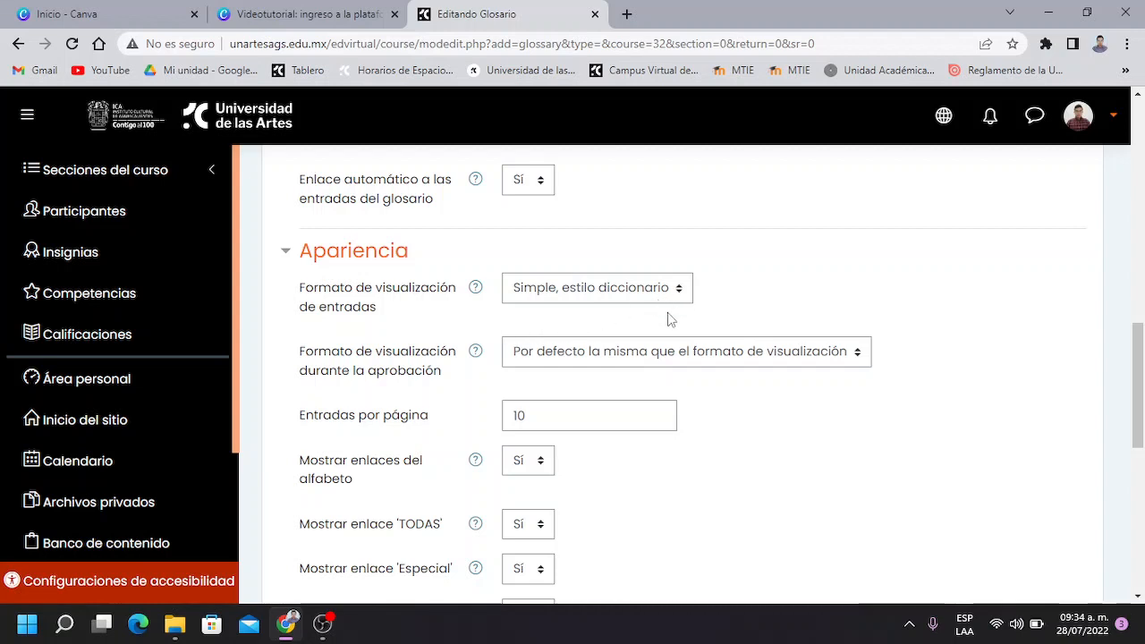
pyautogui.scroll(-1, 670, 319)
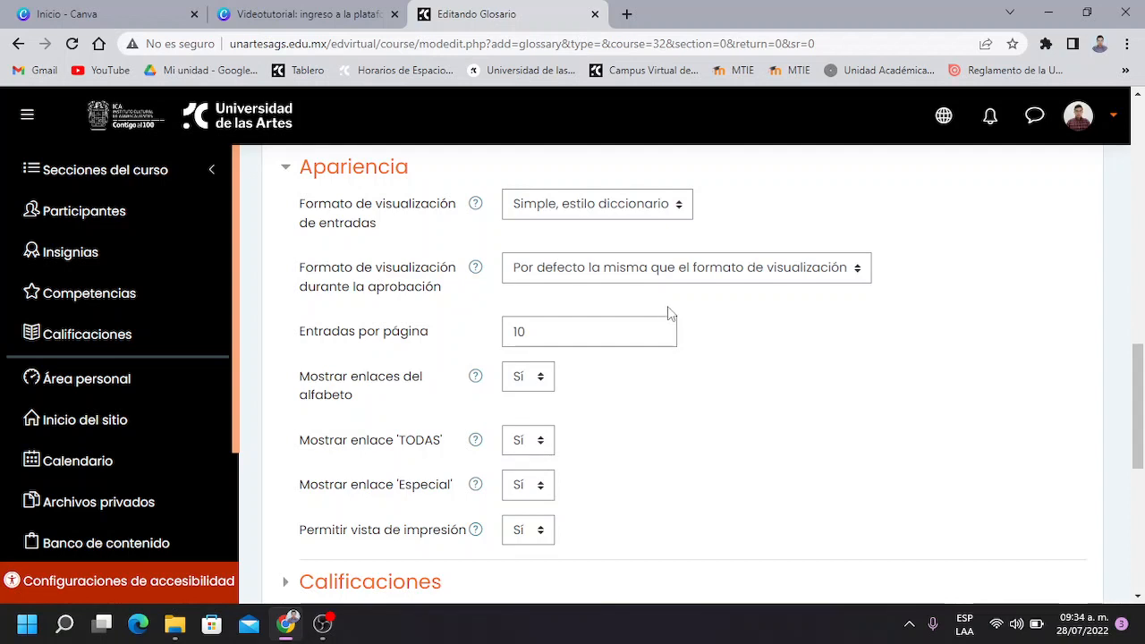
pyautogui.click(653, 215)
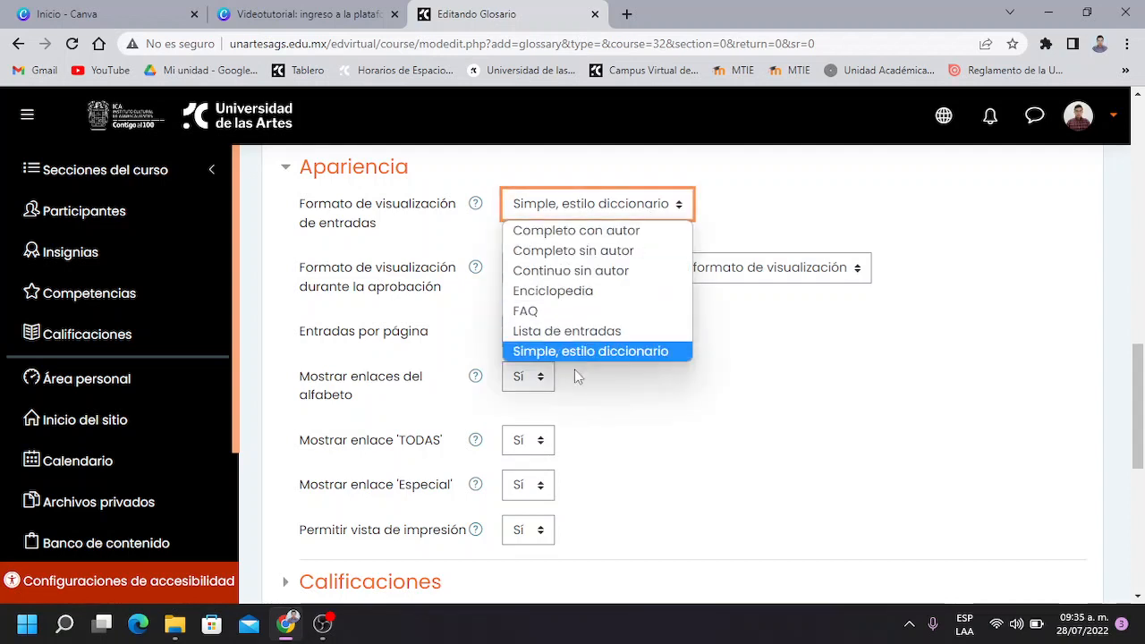
pyautogui.click(577, 352)
pyautogui.click(626, 205)
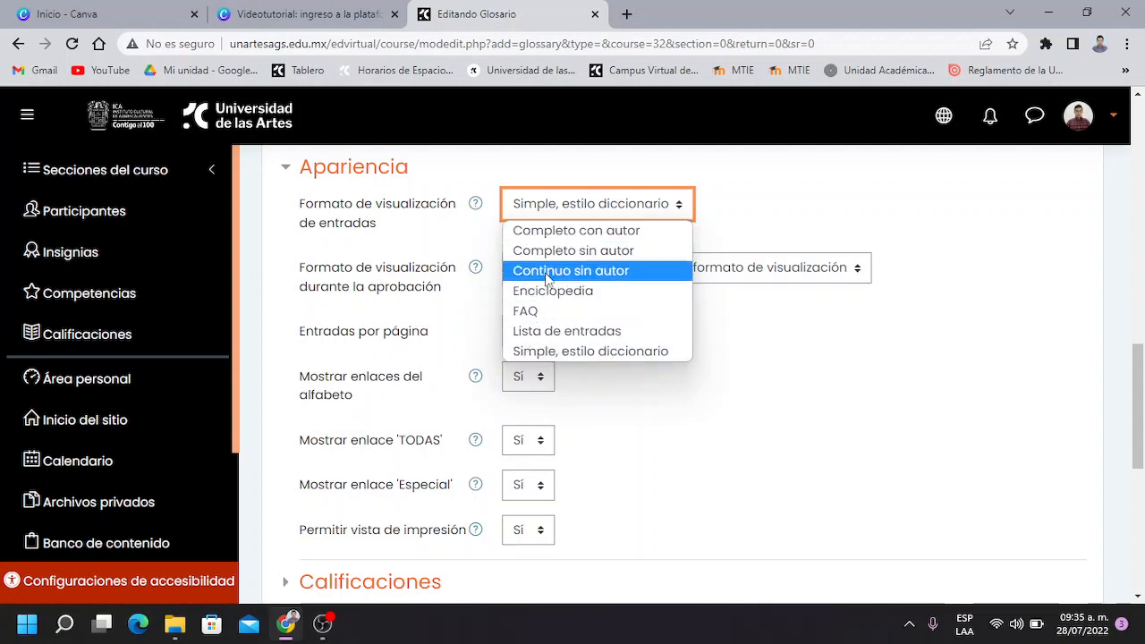
pyautogui.click(538, 352)
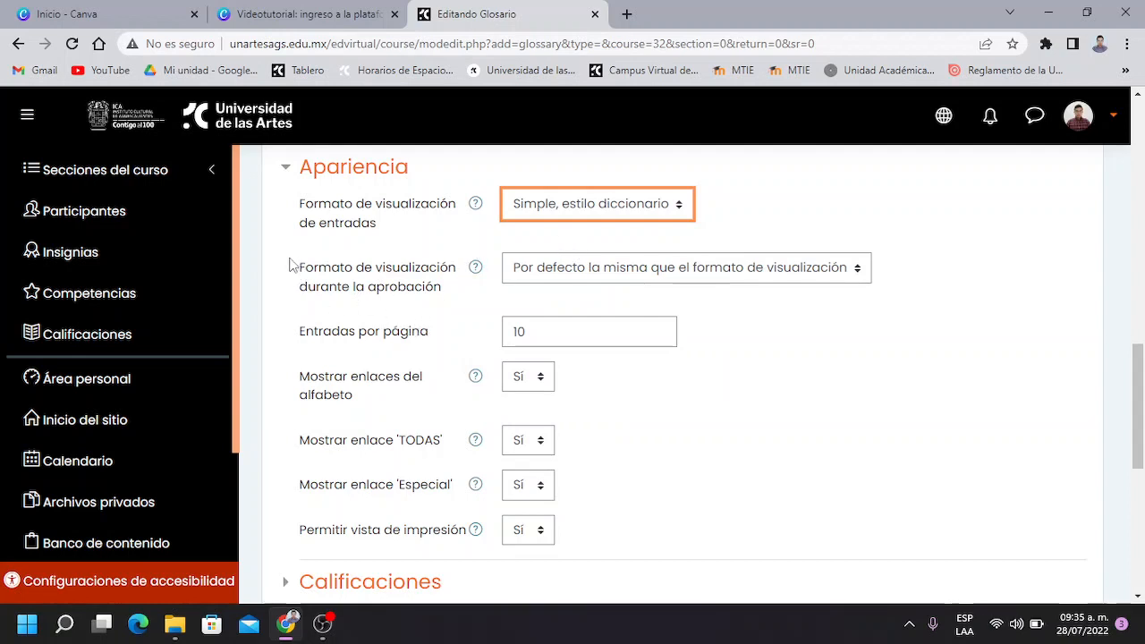
# Step: Review the options for Formato de visualización durante la aprobación, keeping Por defecto la misma que el formato de visualización
pyautogui.moveTo(298, 266); pyautogui.dragTo(447, 299)
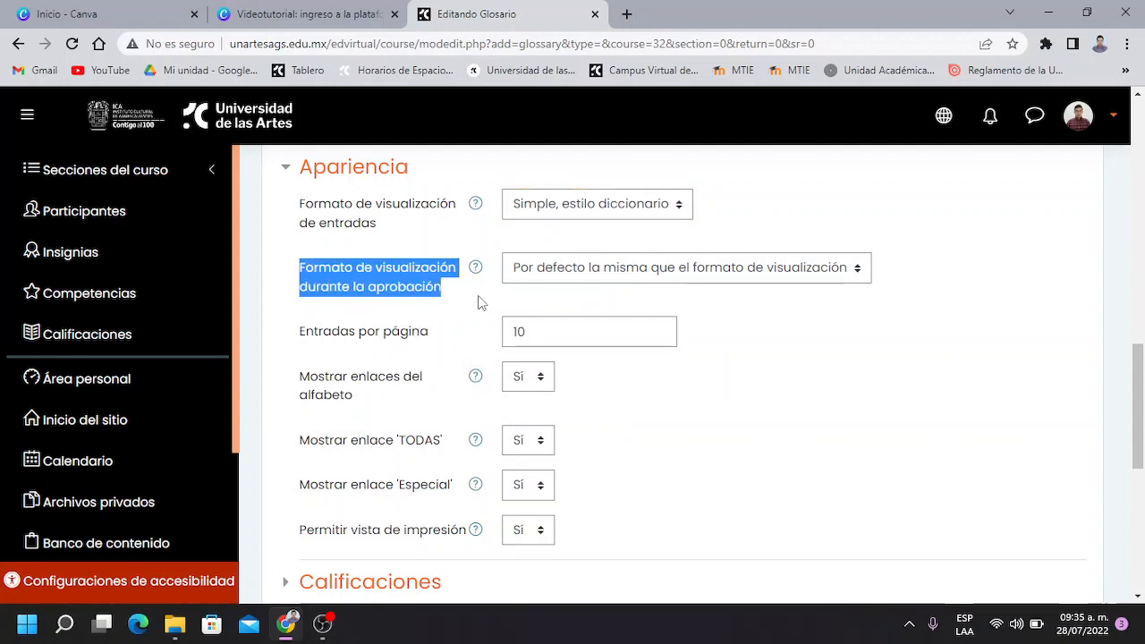
pyautogui.click(488, 303)
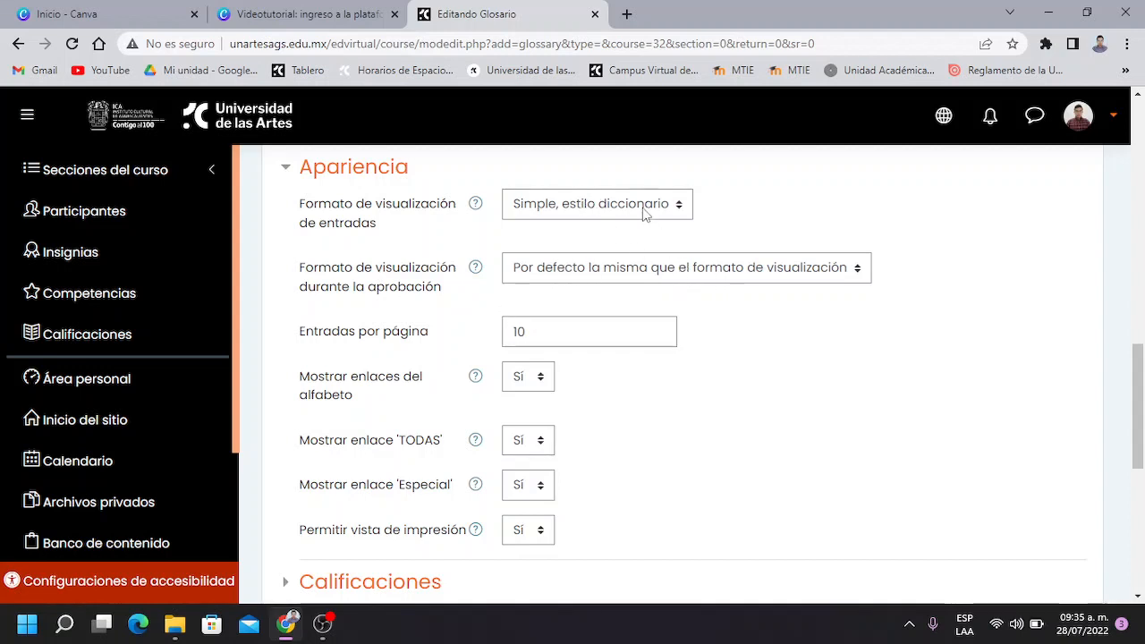
pyautogui.click(814, 273)
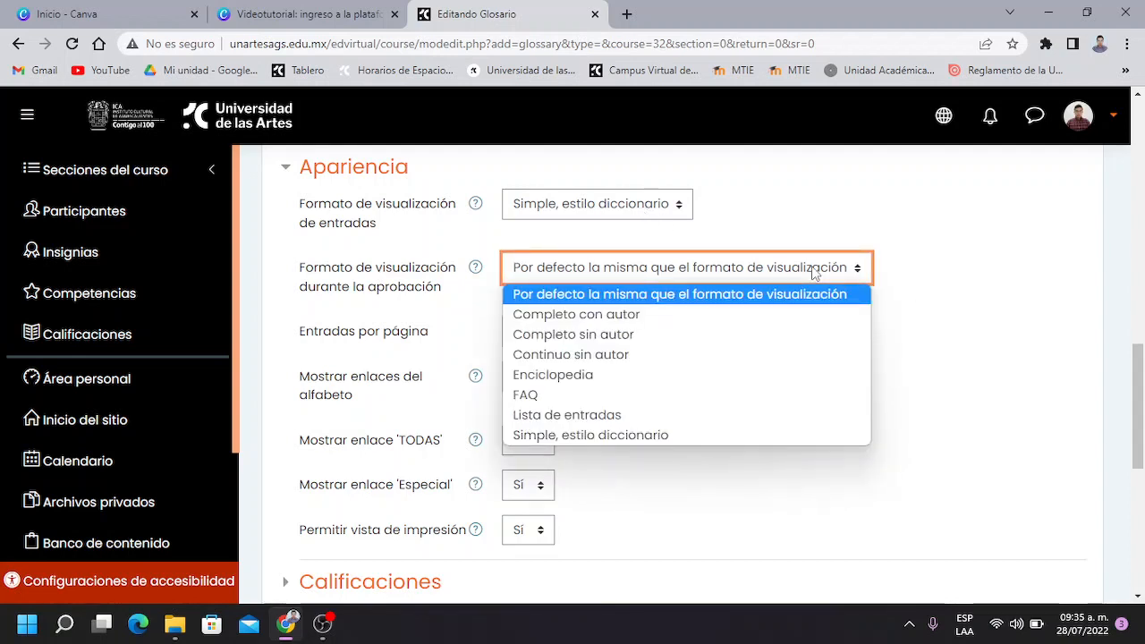
pyautogui.click(711, 269)
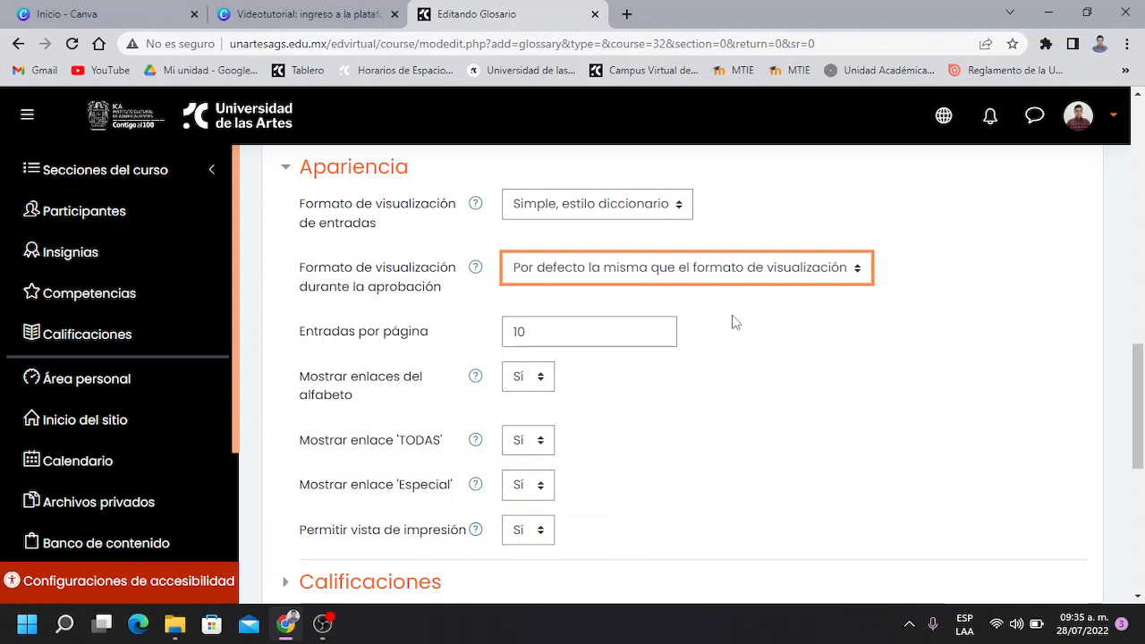
# Step: Set Entradas por página to 12 in the glossary's appearance settings
pyautogui.scroll(-2, 731, 320)
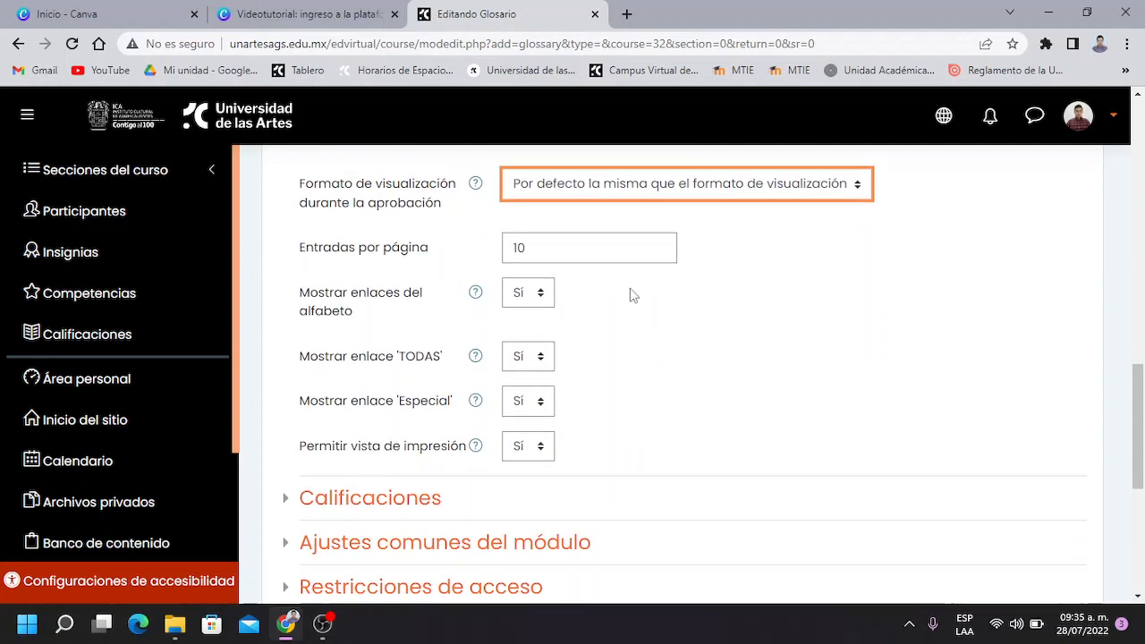
pyautogui.click(590, 253)
pyautogui.doubleClick(575, 249)
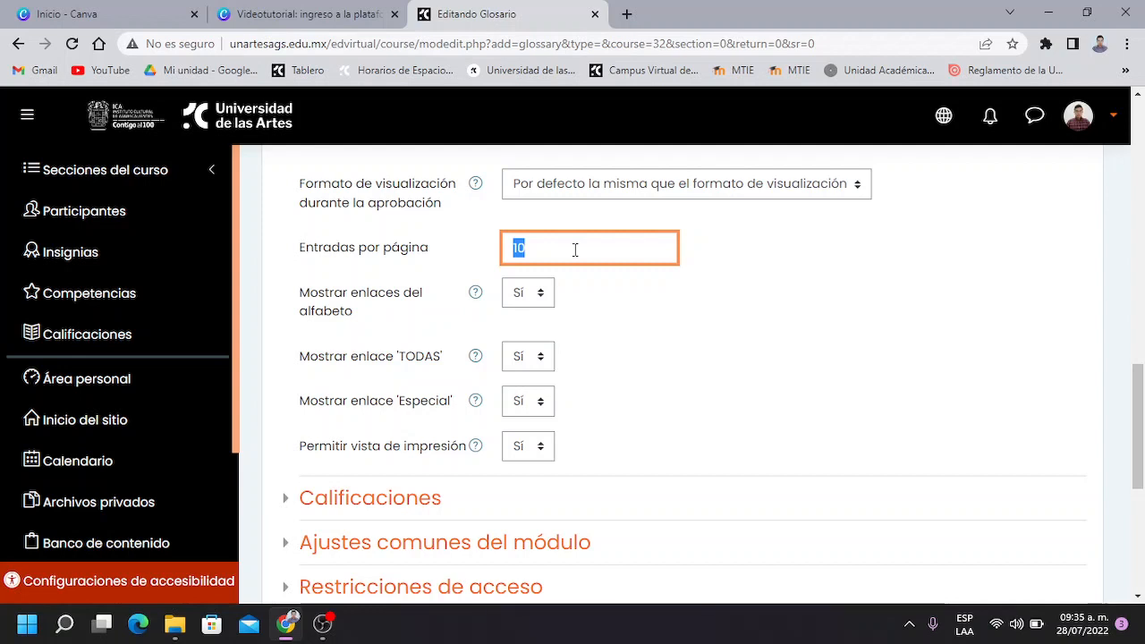
pyautogui.click(575, 250)
pyautogui.moveTo(539, 244); pyautogui.dragTo(497, 246)
pyautogui.click(542, 247)
pyautogui.doubleClick(543, 247)
pyautogui.click(543, 247)
pyautogui.scroll(-1, 548, 252)
pyautogui.scroll(-1, 548, 251)
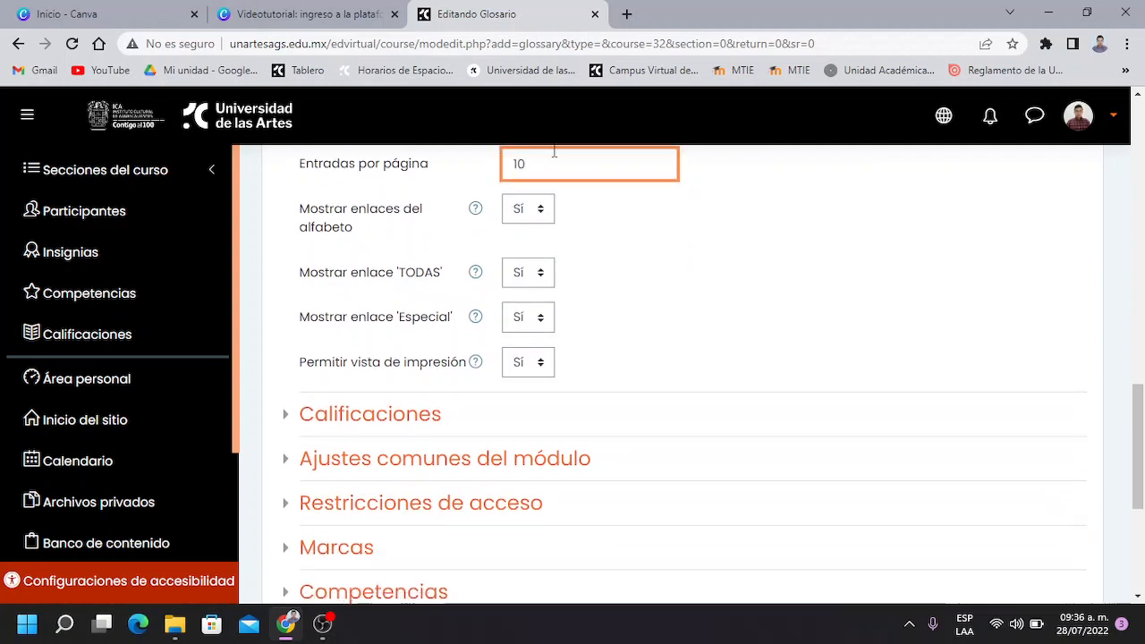
pyautogui.press('BackSpace')
pyautogui.press('BackSpace')
pyautogui.write('12')
pyautogui.scroll(-1, 624, 294)
pyautogui.scroll(2, 627, 297)
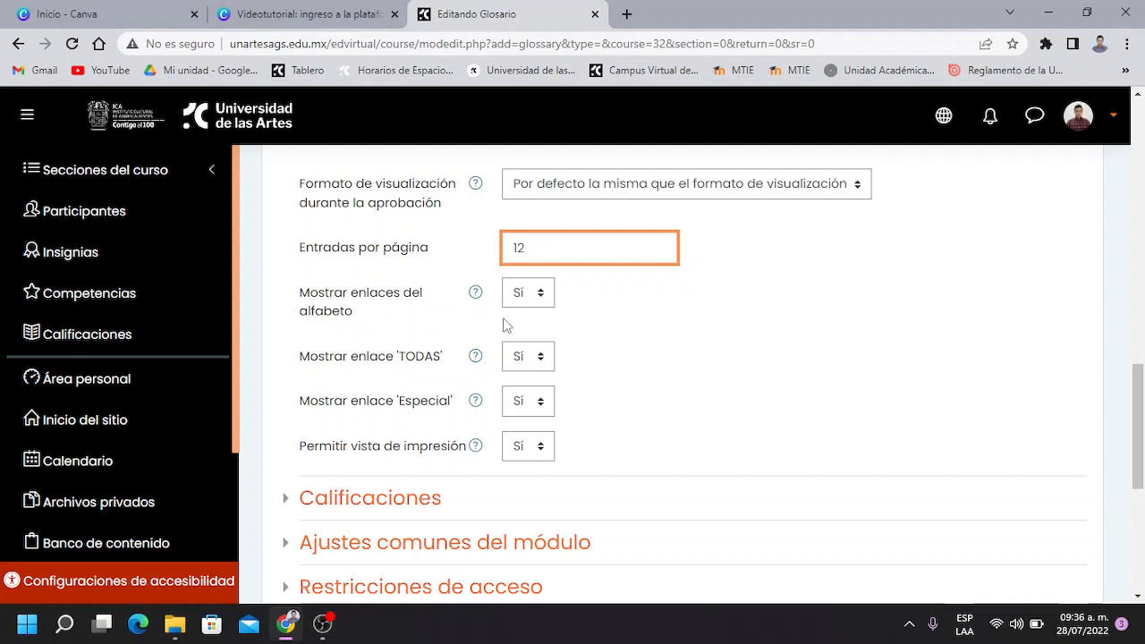
# Step: Read the help texts for Mostrar enlace 'TODAS' and Mostrar enlace 'Especial'
pyautogui.scroll(-1, 607, 358)
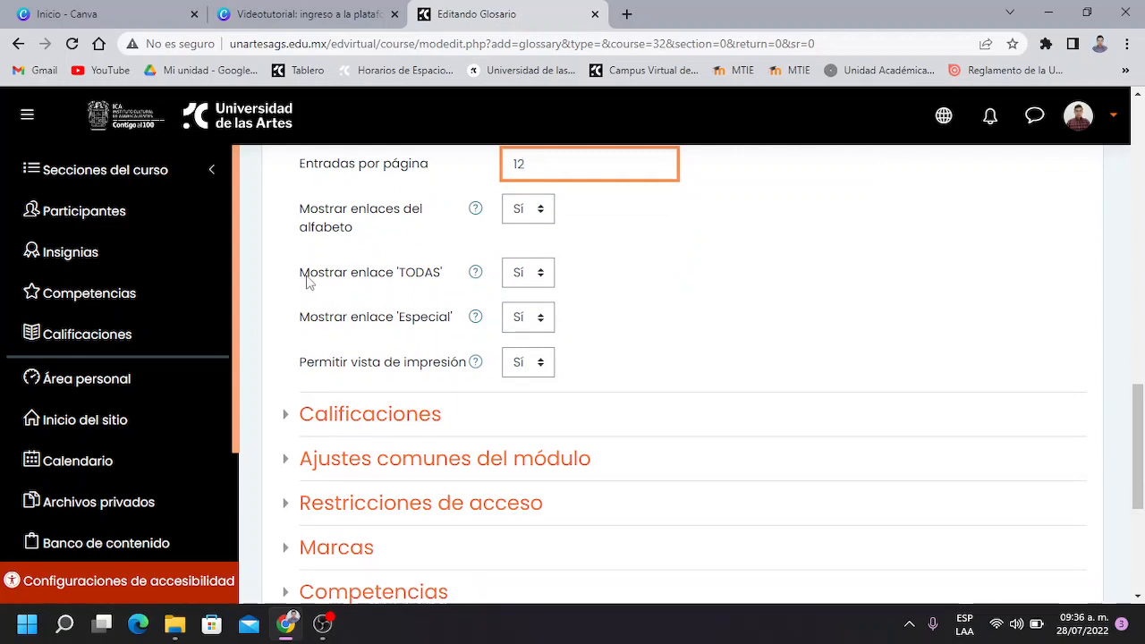
pyautogui.click(477, 274)
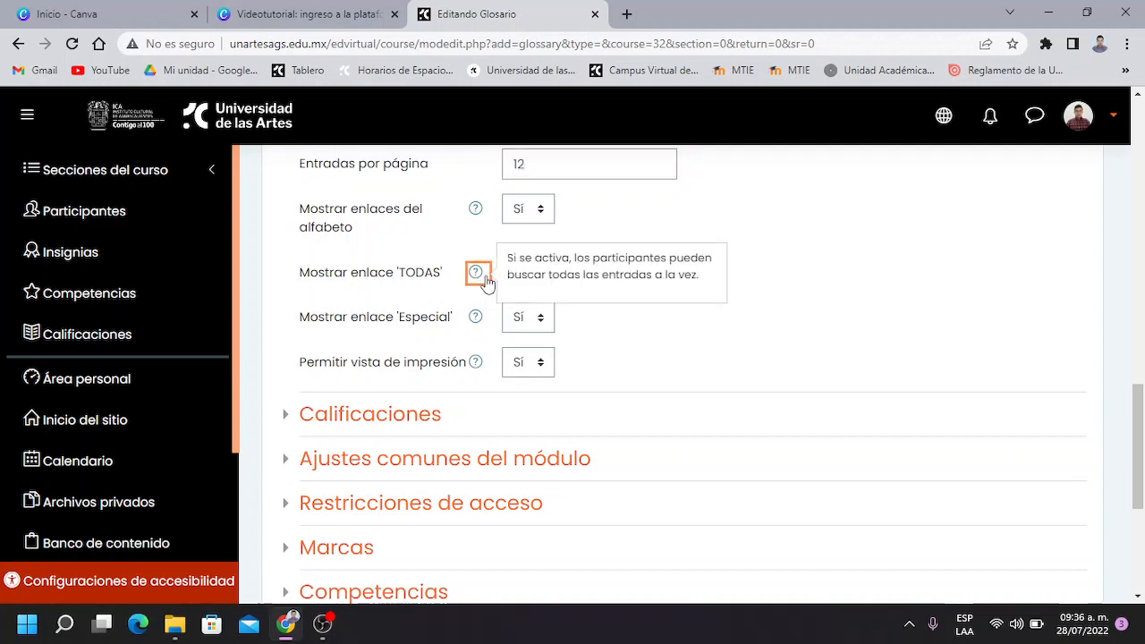
pyautogui.click(641, 320)
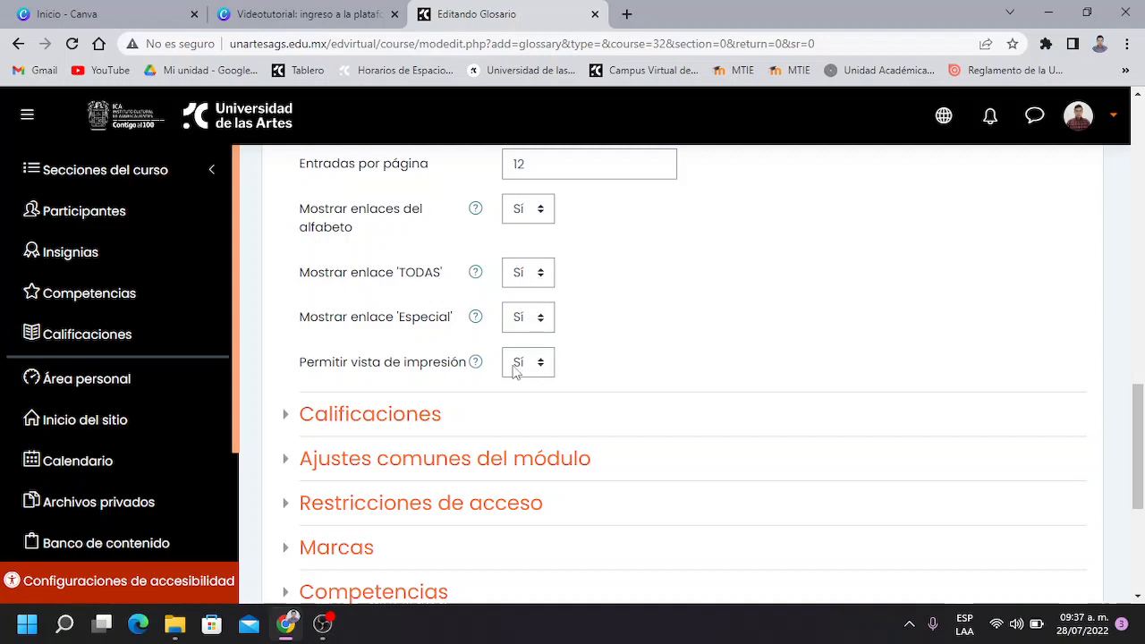
pyautogui.click(476, 319)
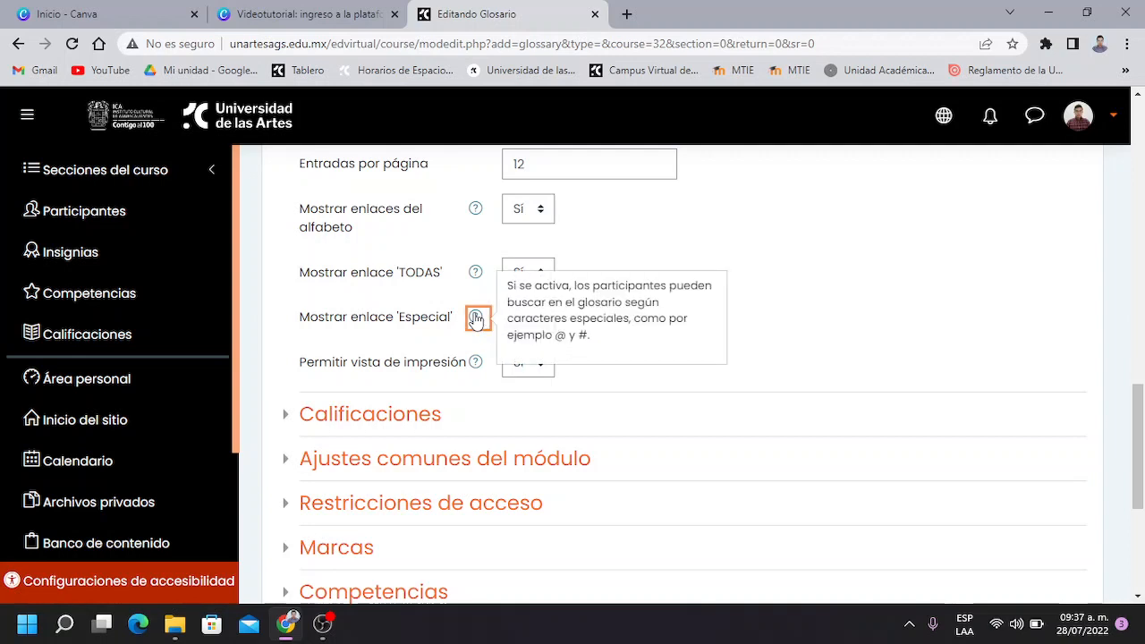
pyautogui.click(407, 327)
pyautogui.click(588, 322)
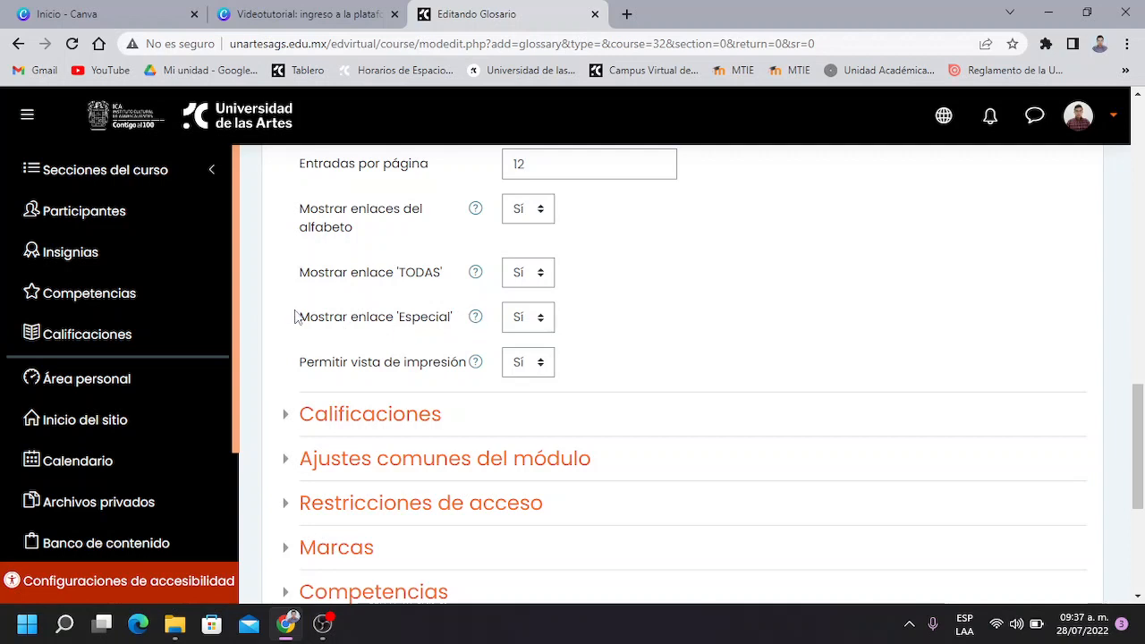
# Step: Look over the appearance settings once more, from the display formats to Permitir vista de impresión
pyautogui.scroll(-1, 404, 353)
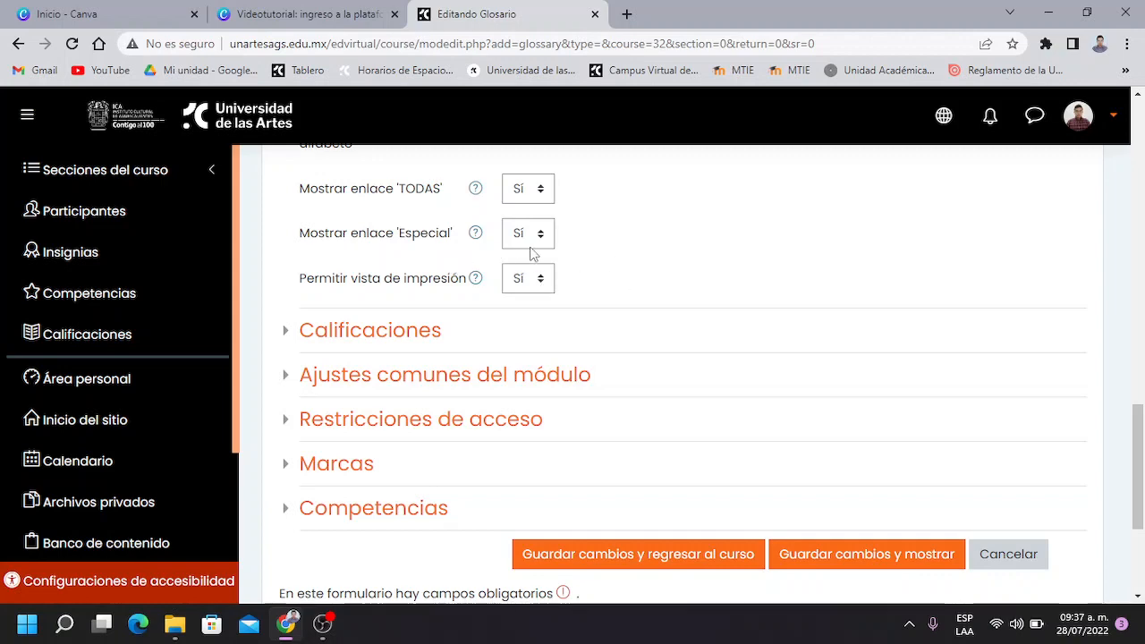
pyautogui.scroll(1, 537, 259)
pyautogui.scroll(-2, 555, 268)
pyautogui.scroll(3, 552, 307)
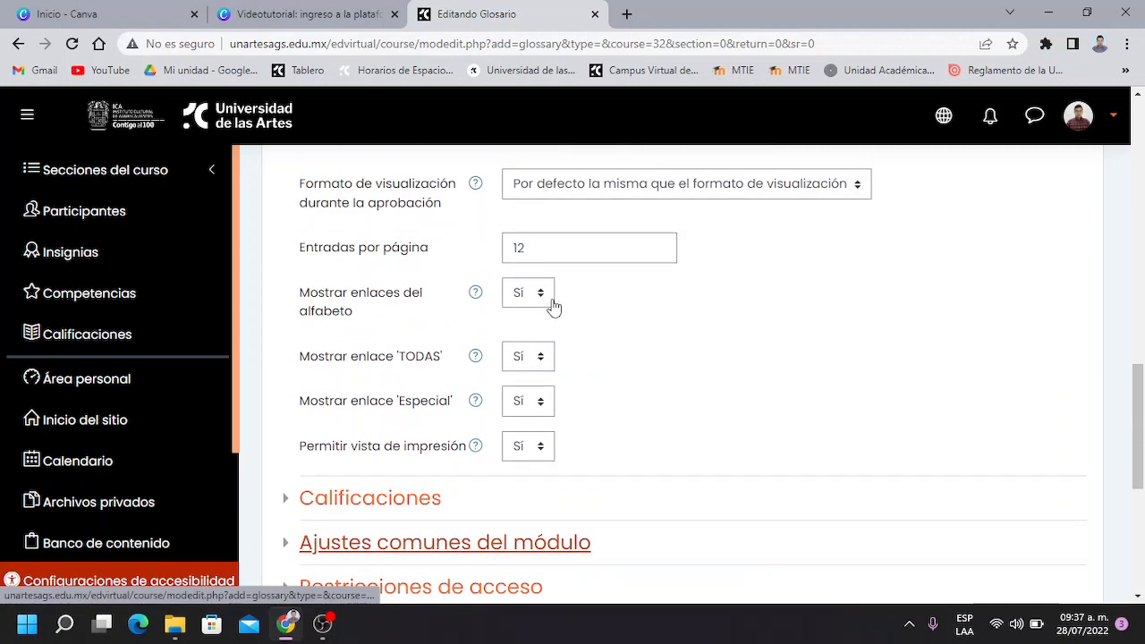
pyautogui.scroll(4, 552, 304)
pyautogui.scroll(-4, 559, 307)
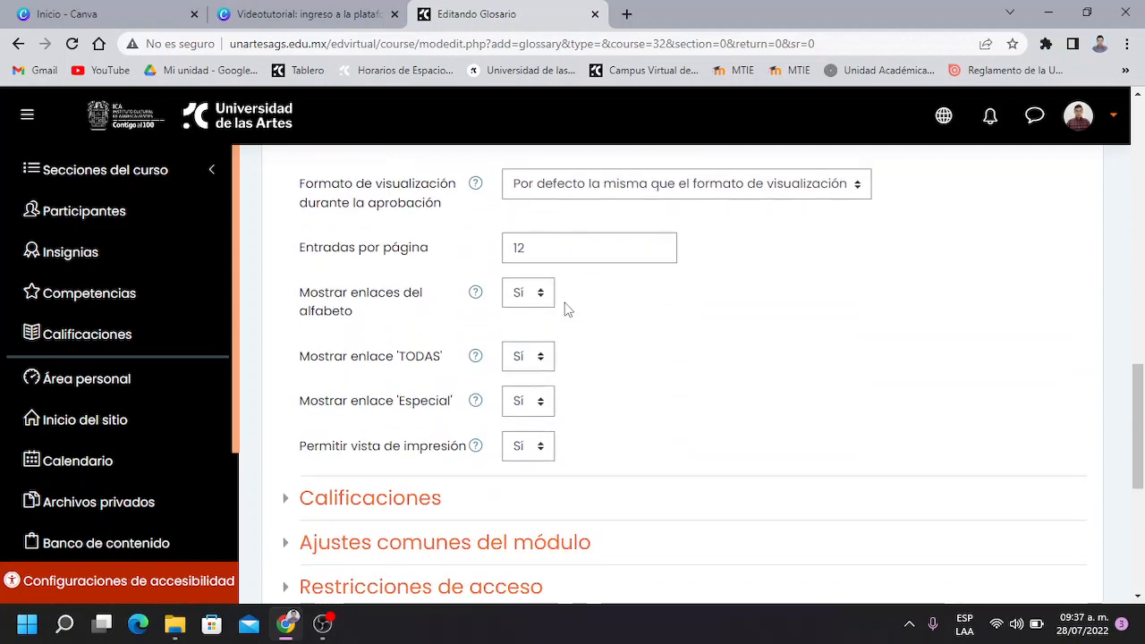
# Step: Expand the Calificaciones settings and examine the available options for Tipo de consolidación
pyautogui.scroll(-2, 564, 309)
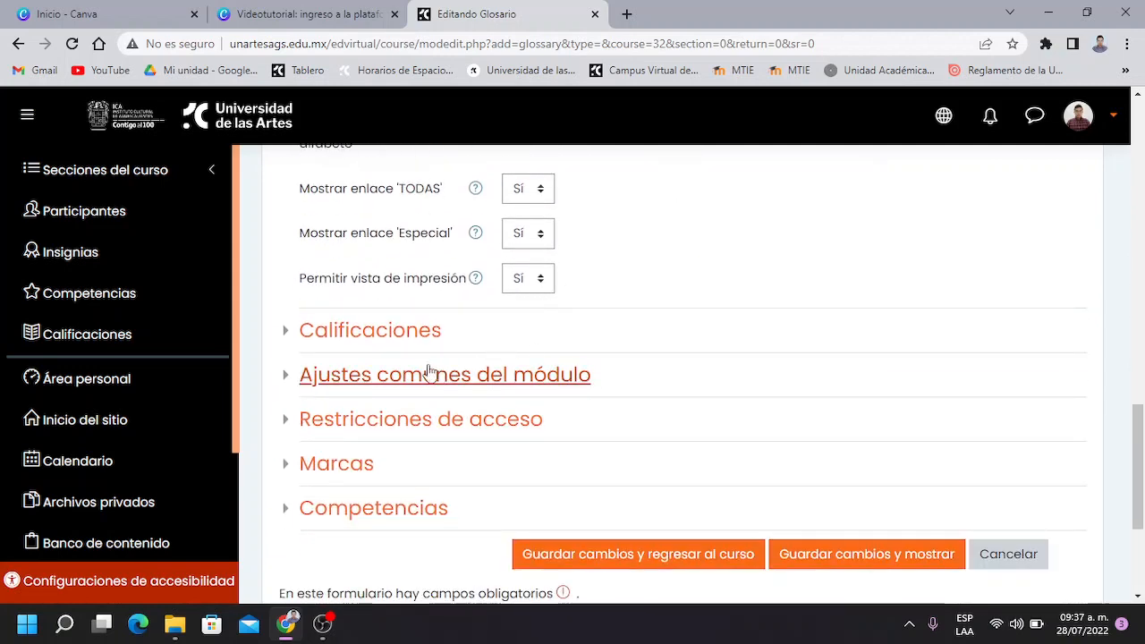
pyautogui.click(358, 342)
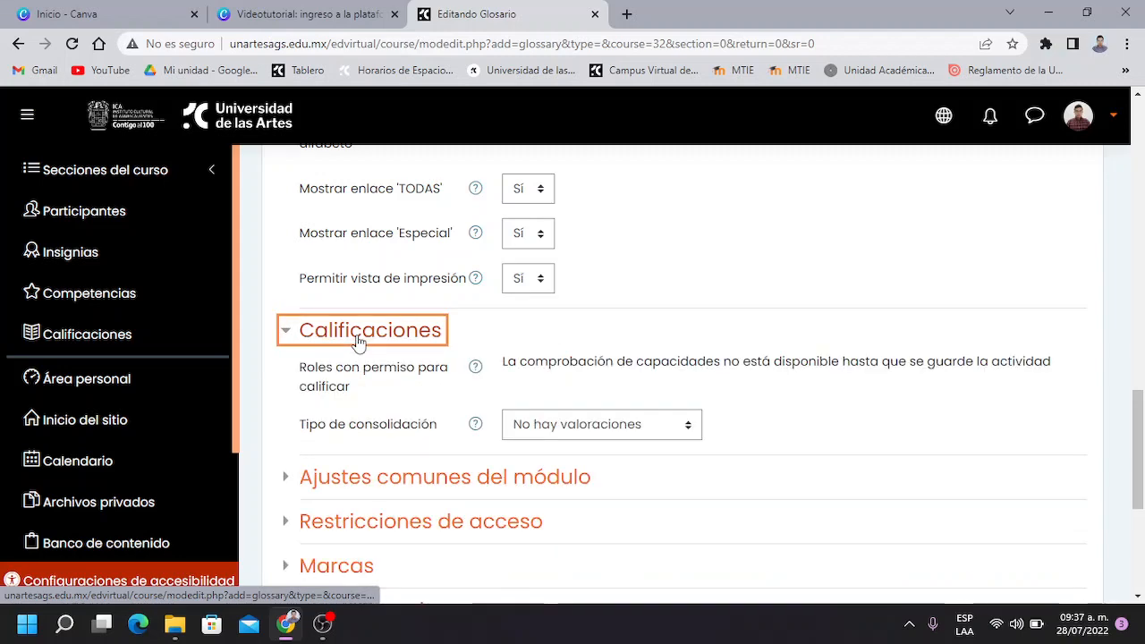
pyautogui.scroll(-1, 376, 358)
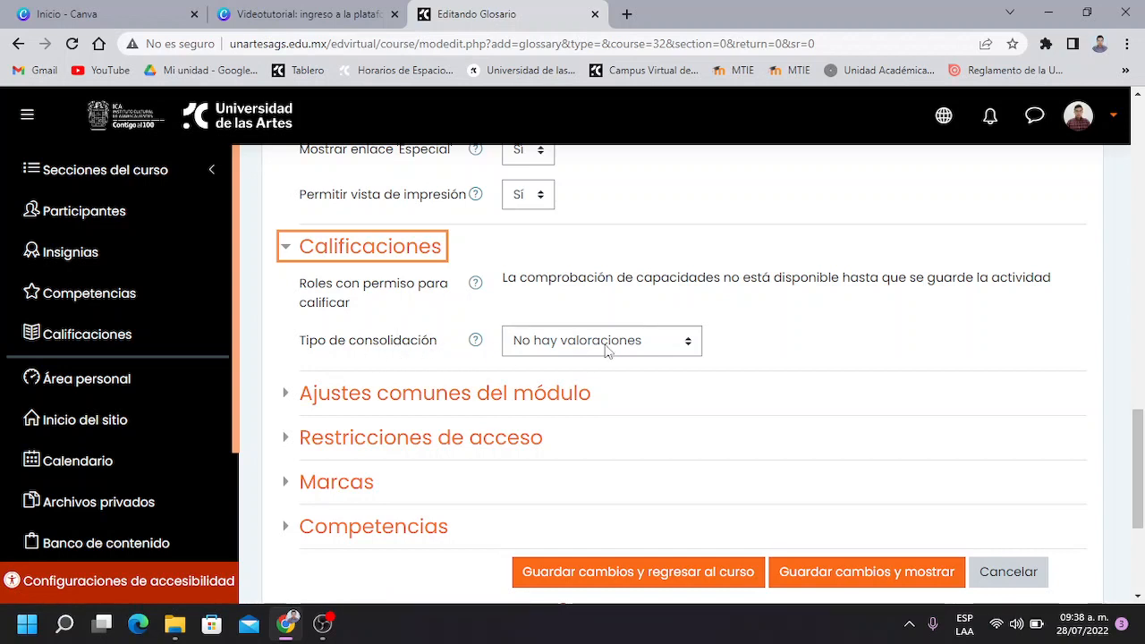
pyautogui.click(633, 345)
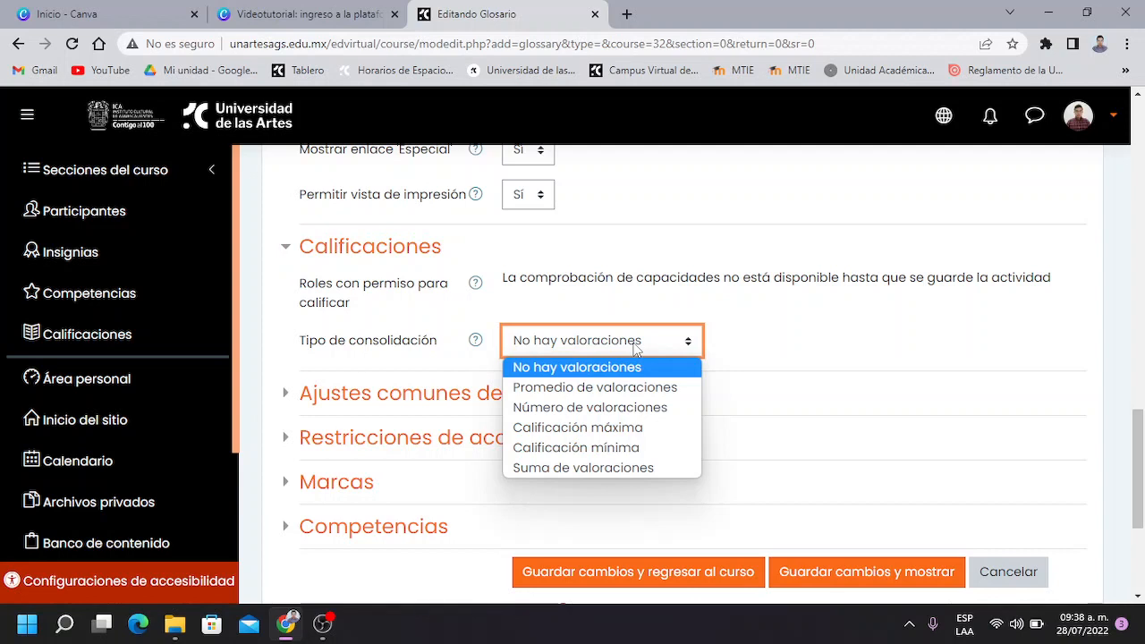
pyautogui.click(633, 345)
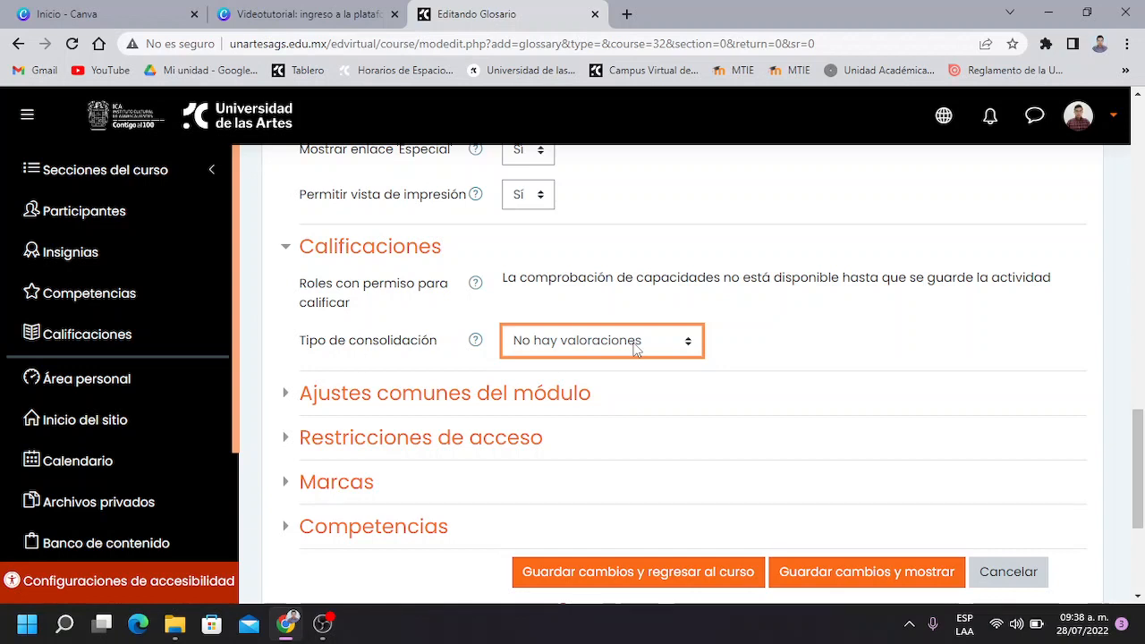
pyautogui.click(635, 349)
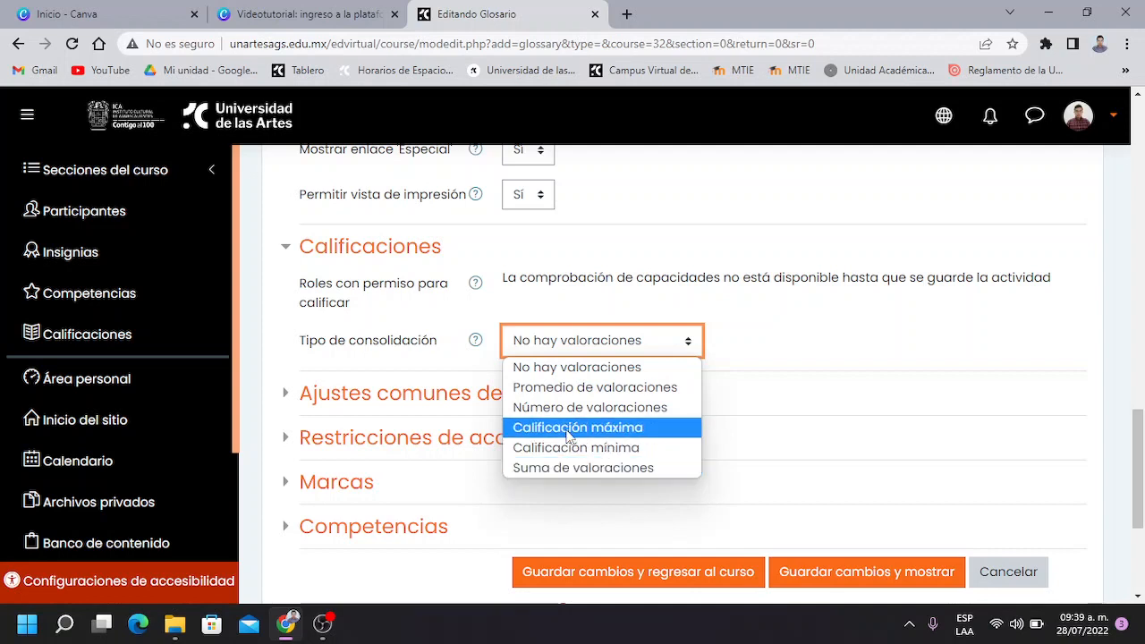
pyautogui.click(788, 397)
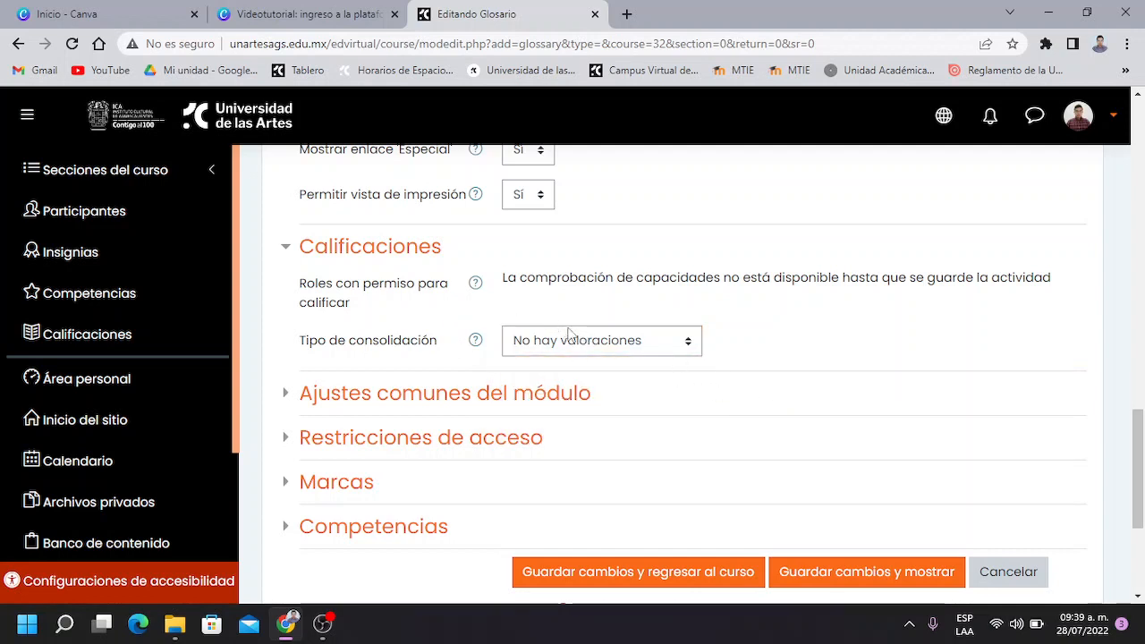
# Step: Try Calificación mínima as the Tipo de consolidación, and set it to Calificación máxima instead
pyautogui.click(568, 340)
pyautogui.click(562, 448)
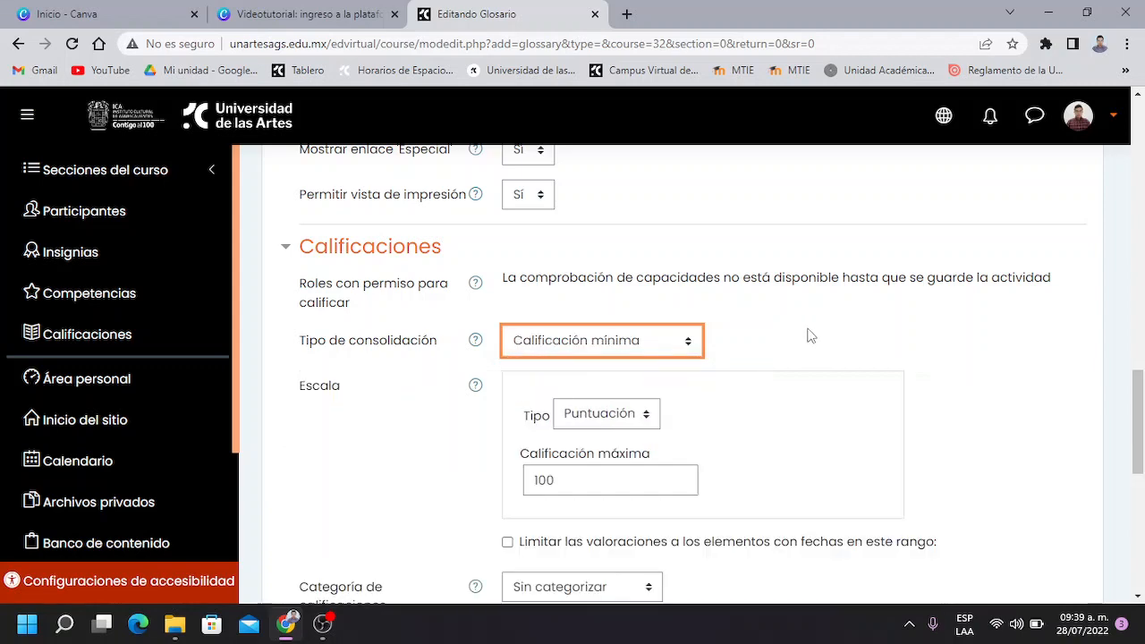
pyautogui.scroll(-1, 682, 339)
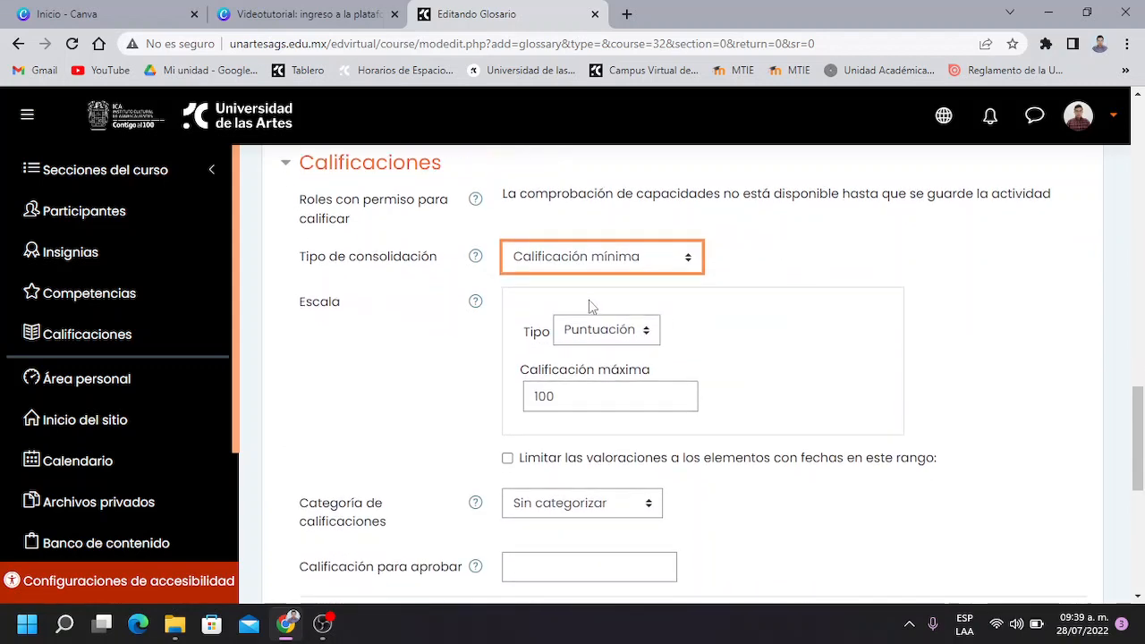
pyautogui.scroll(-1, 590, 306)
pyautogui.click(651, 183)
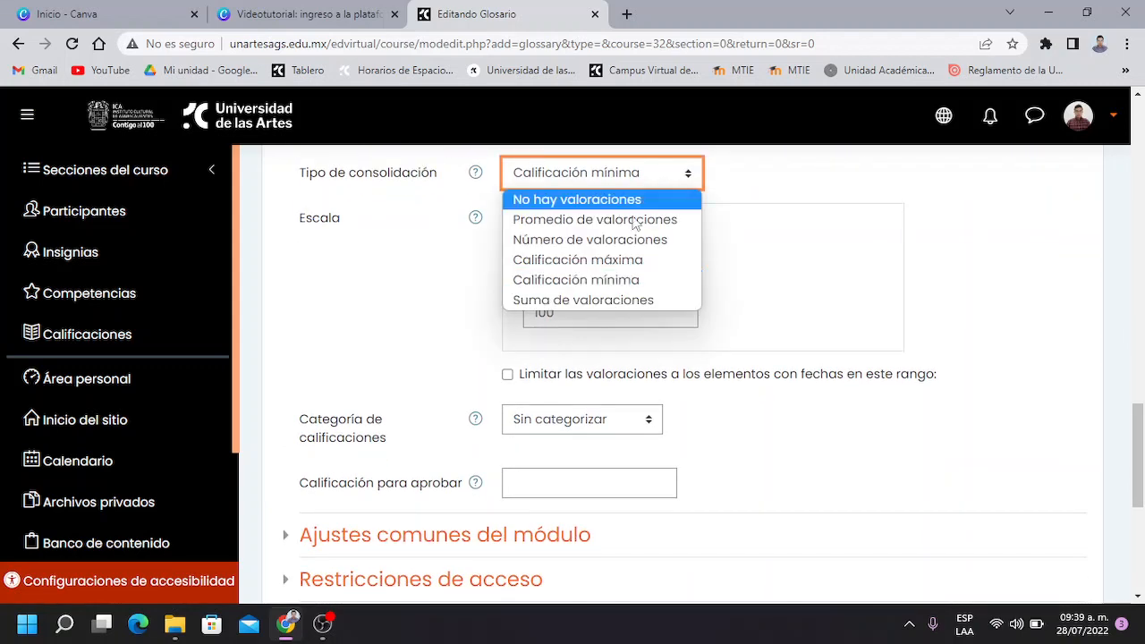
pyautogui.click(612, 259)
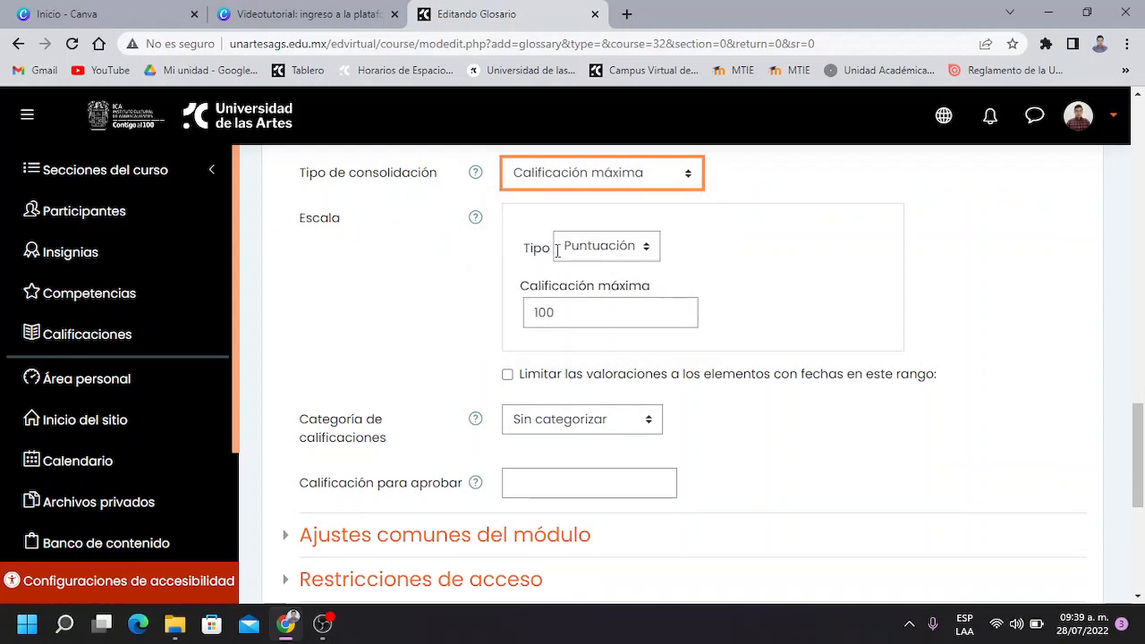
# Step: Set Categoría de calificaciones to Tareas and Calificación para aprobar to 50
pyautogui.click(627, 255)
pyautogui.click(624, 312)
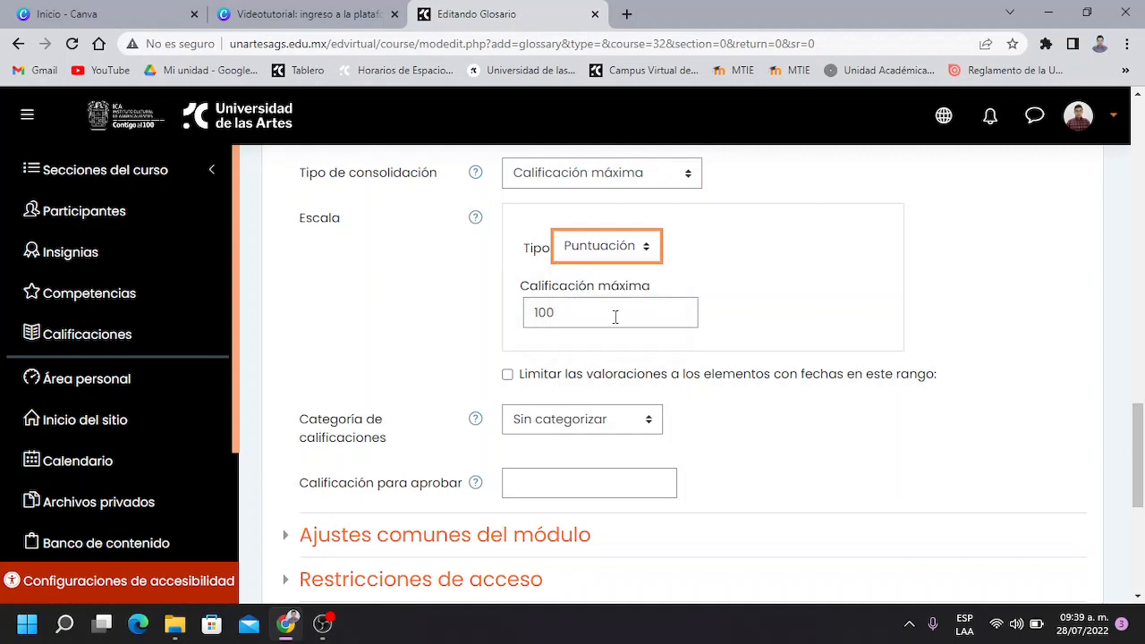
pyautogui.click(605, 322)
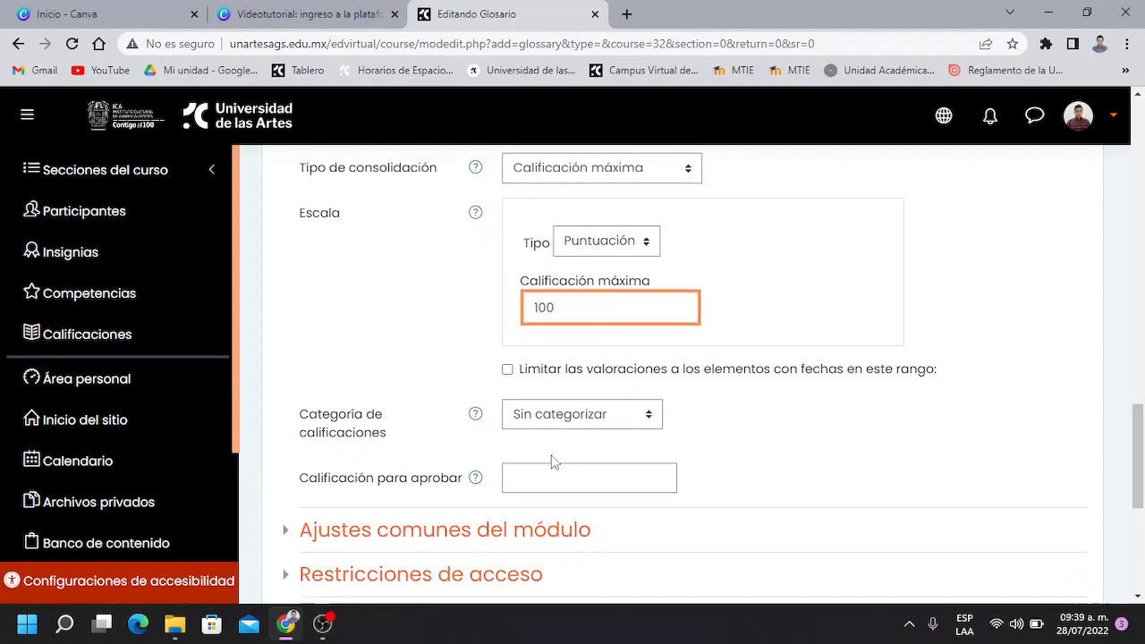
pyautogui.scroll(-1, 553, 460)
pyautogui.click(575, 336)
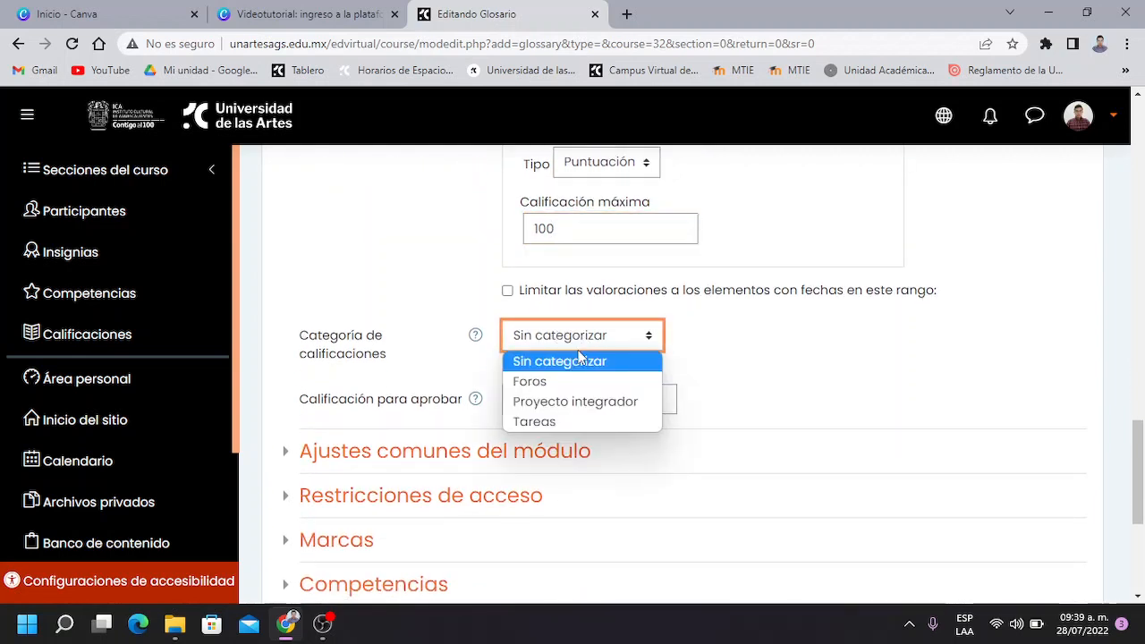
pyautogui.click(532, 421)
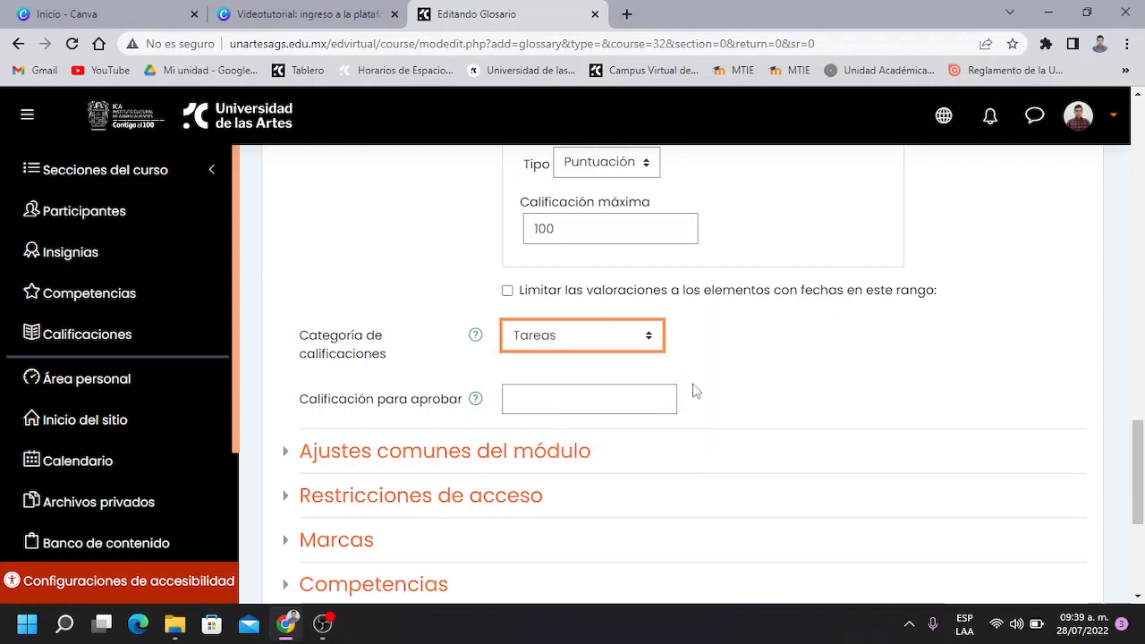
pyautogui.click(565, 398)
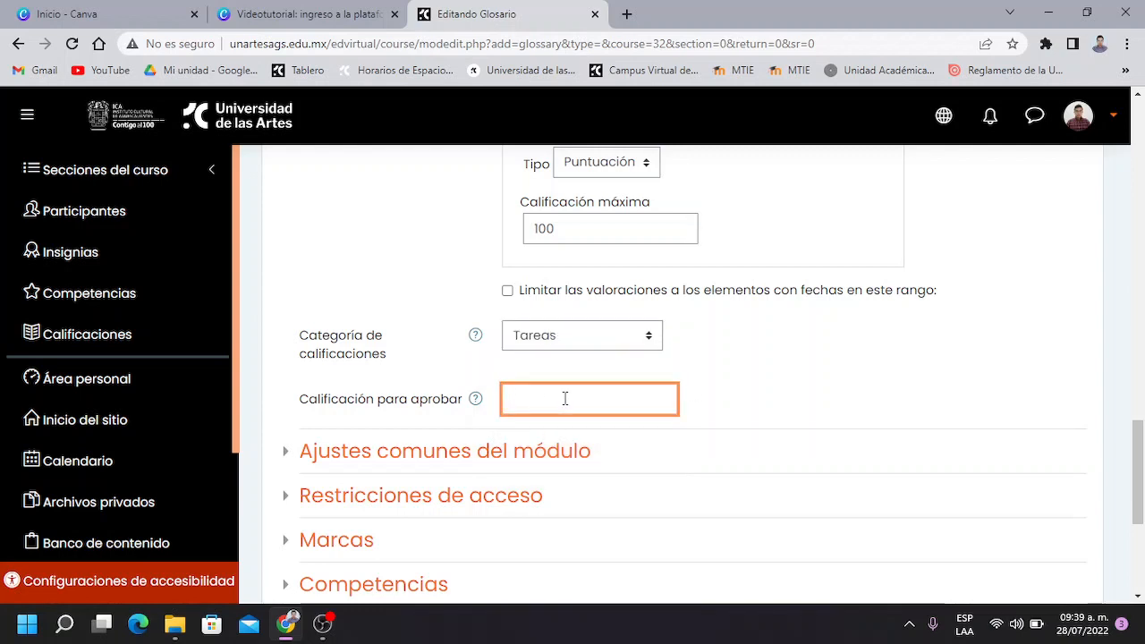
pyautogui.write('50')
pyautogui.click(734, 364)
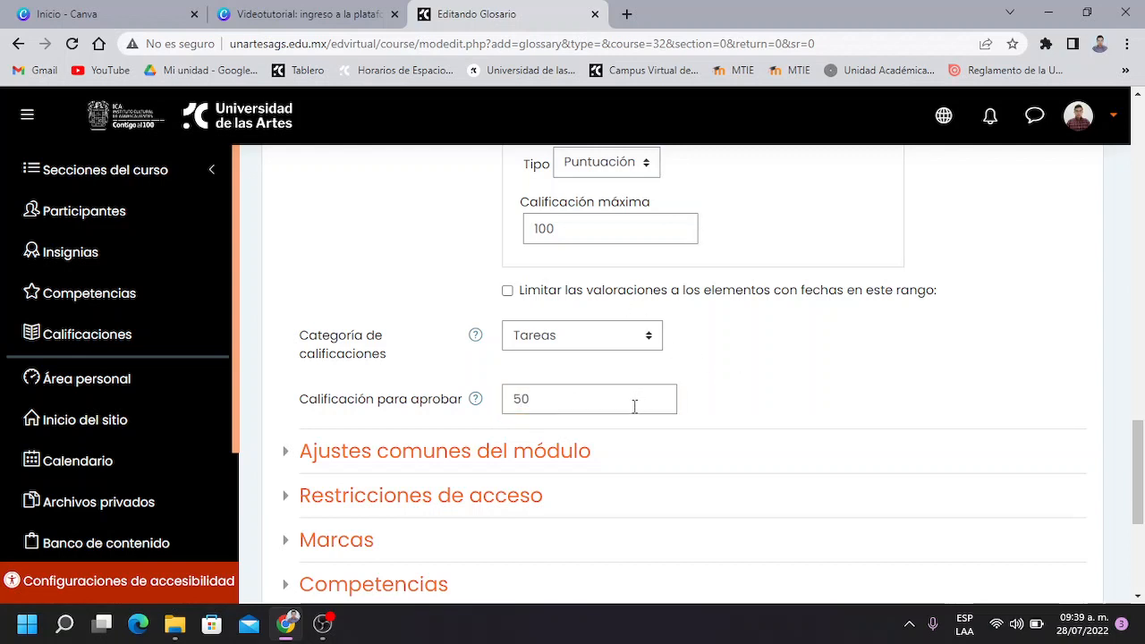
# Step: Expand Ajustes comunes del módulo to examine its Disponibilidad and Número ID settings, and collapse it again
pyautogui.scroll(-1, 596, 409)
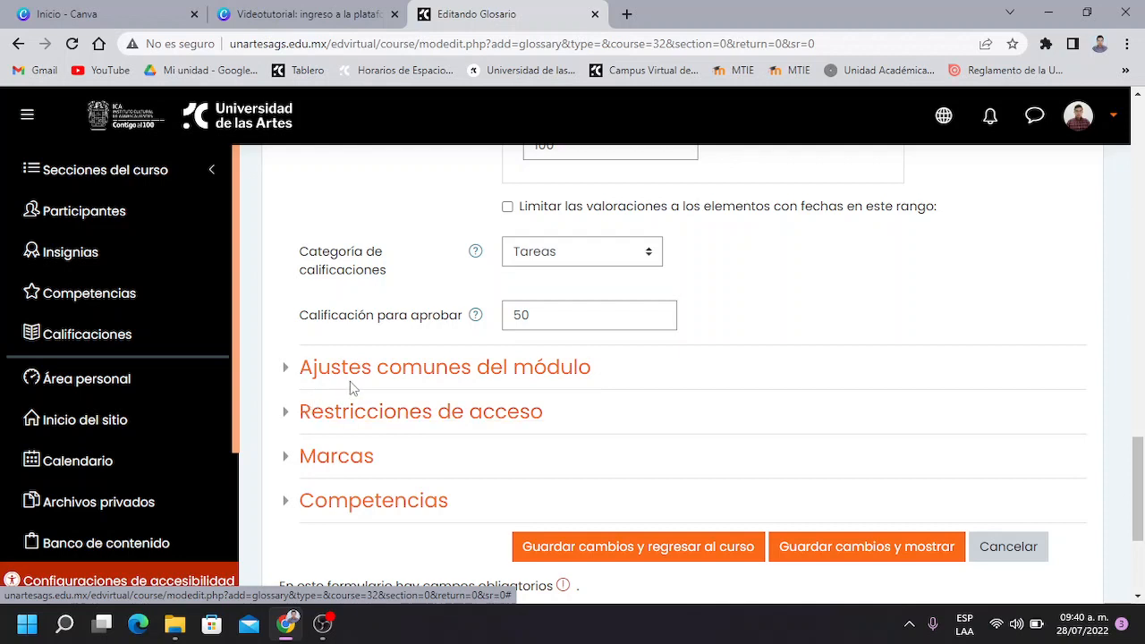
pyautogui.click(387, 380)
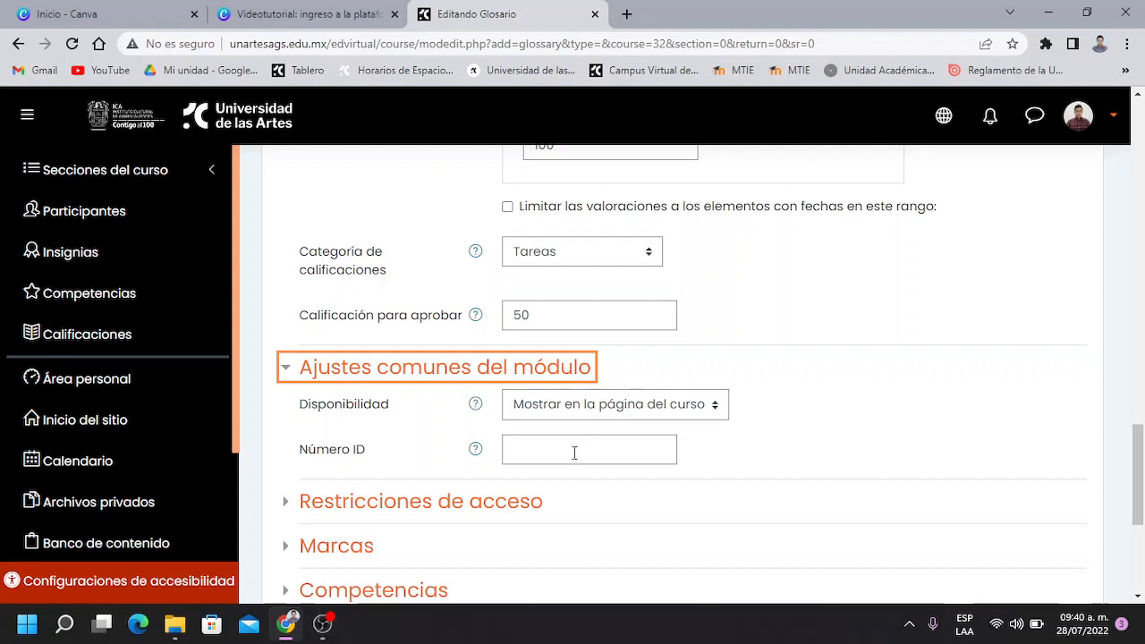
pyautogui.click(420, 383)
pyautogui.scroll(-1, 706, 413)
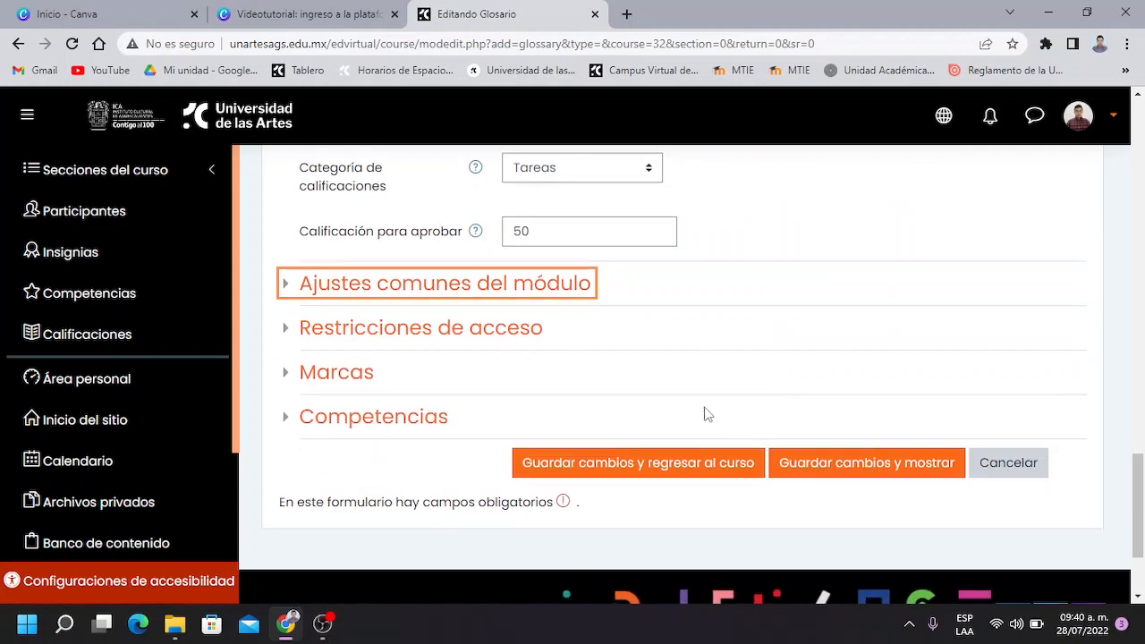
# Step: Save the glossary settings and display the activity
pyautogui.scroll(4, 460, 421)
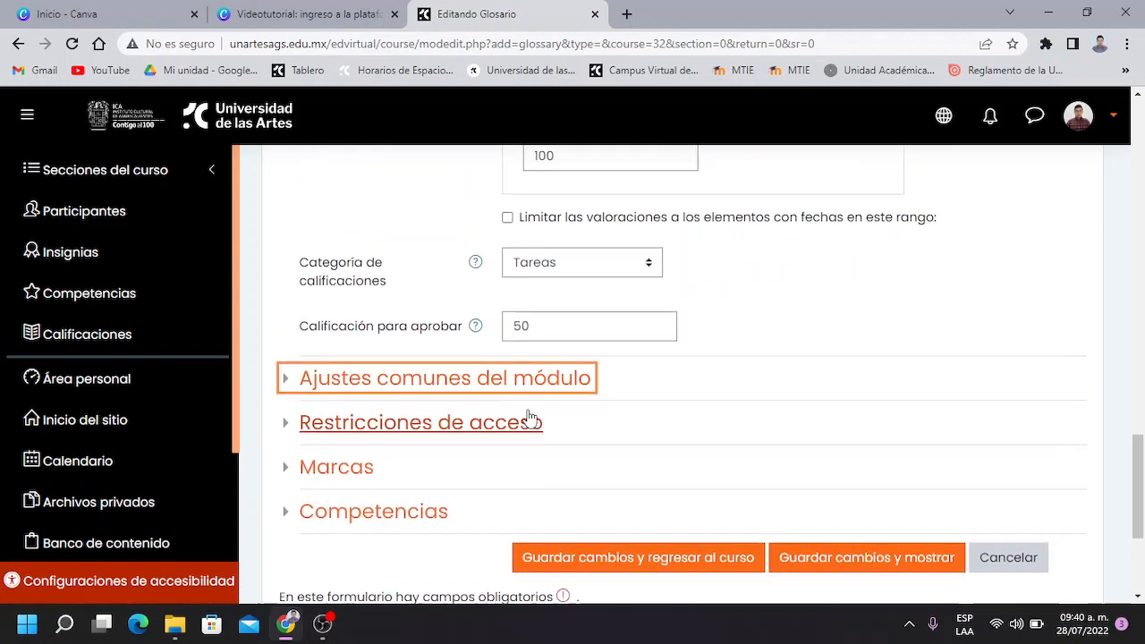
pyautogui.scroll(-4, 535, 417)
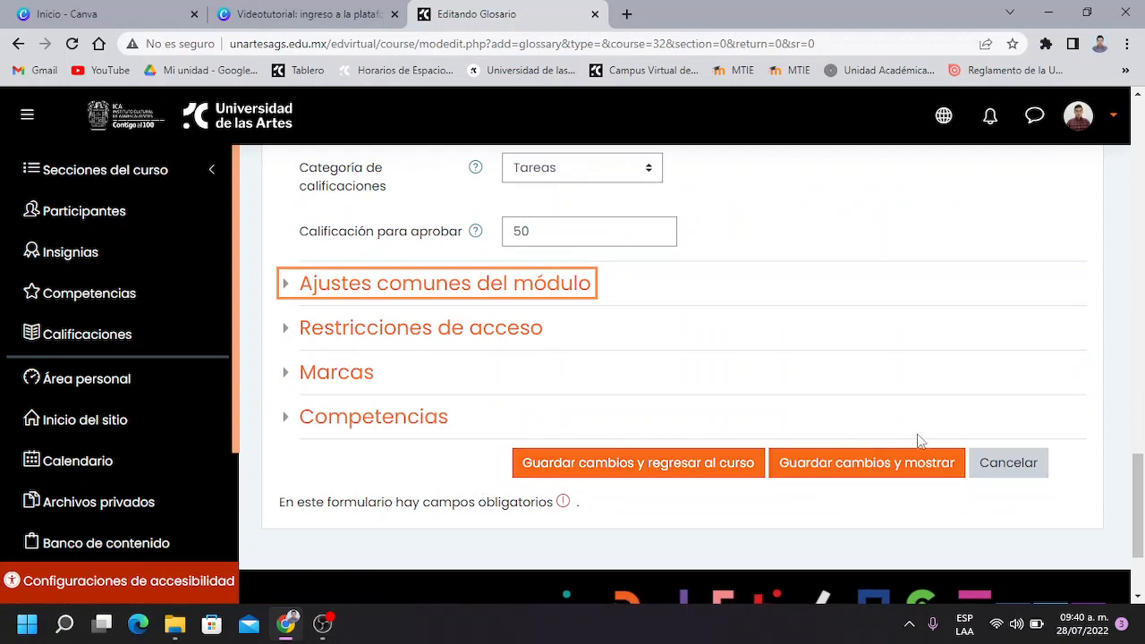
pyautogui.click(885, 474)
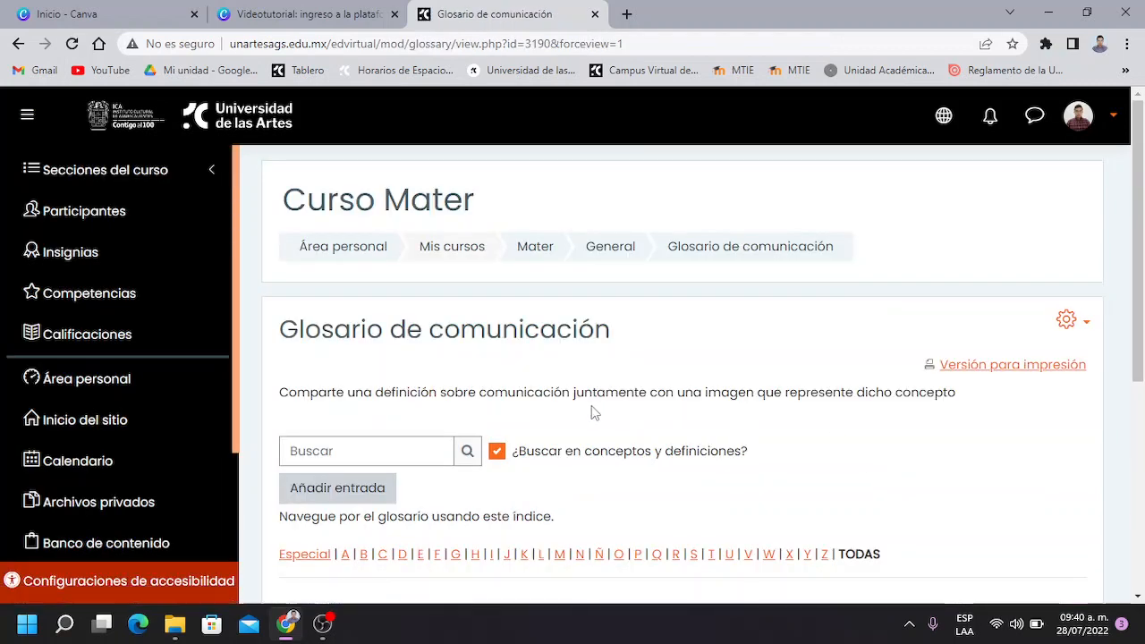
# Step: Look over the new glossary page, including its description, search field and entry area
pyautogui.scroll(-2, 572, 488)
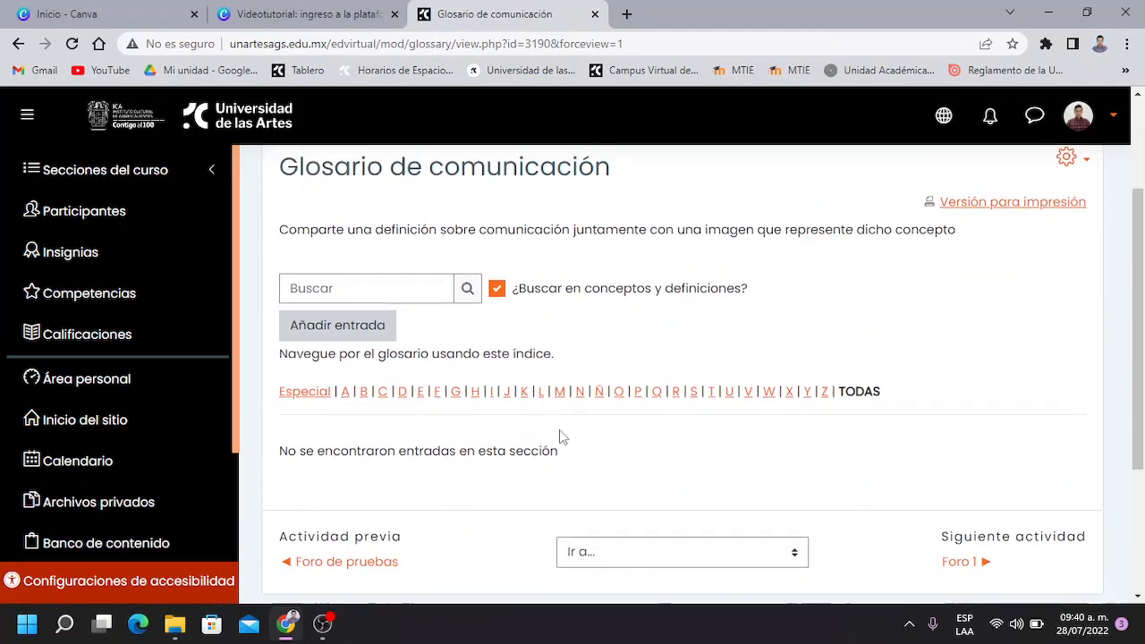
pyautogui.scroll(2, 561, 436)
pyautogui.scroll(-1, 561, 436)
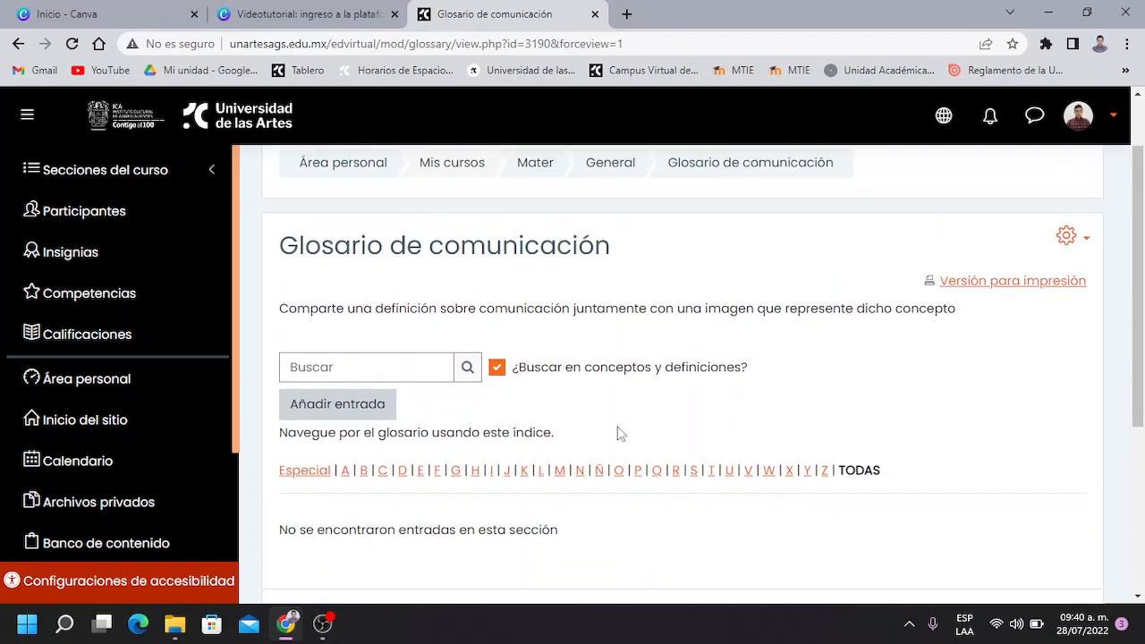
pyautogui.click(381, 362)
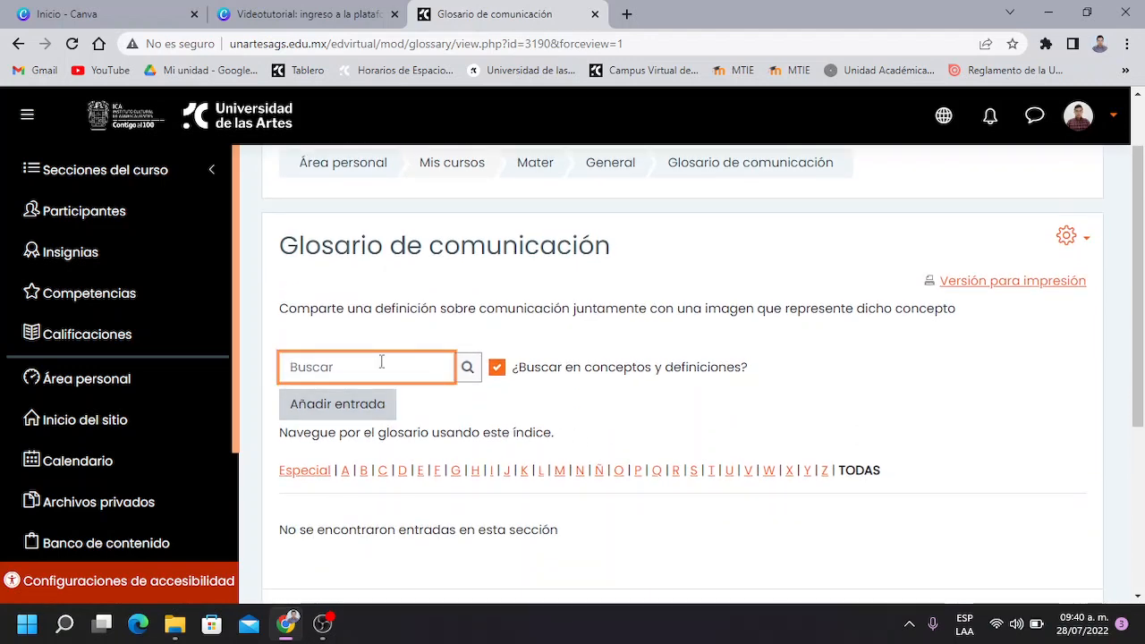
pyautogui.click(503, 402)
pyautogui.scroll(-1, 582, 460)
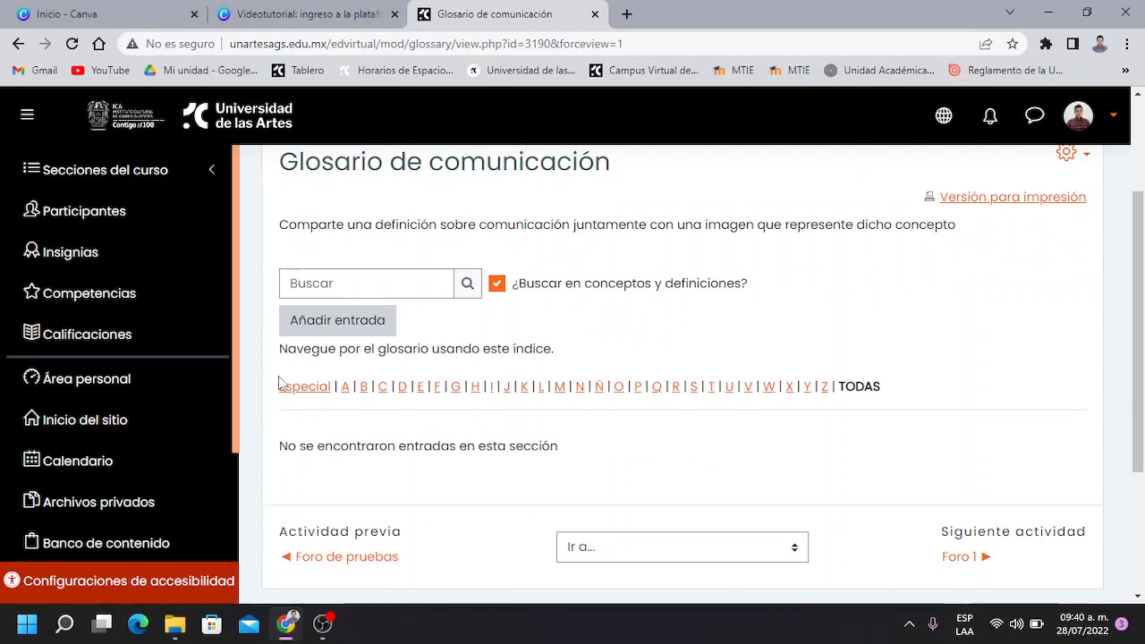
# Step: Examine the glossary's alphabetical index from Especial to TODAS and the Versión para impresión link
pyautogui.moveTo(352, 383); pyautogui.dragTo(894, 402)
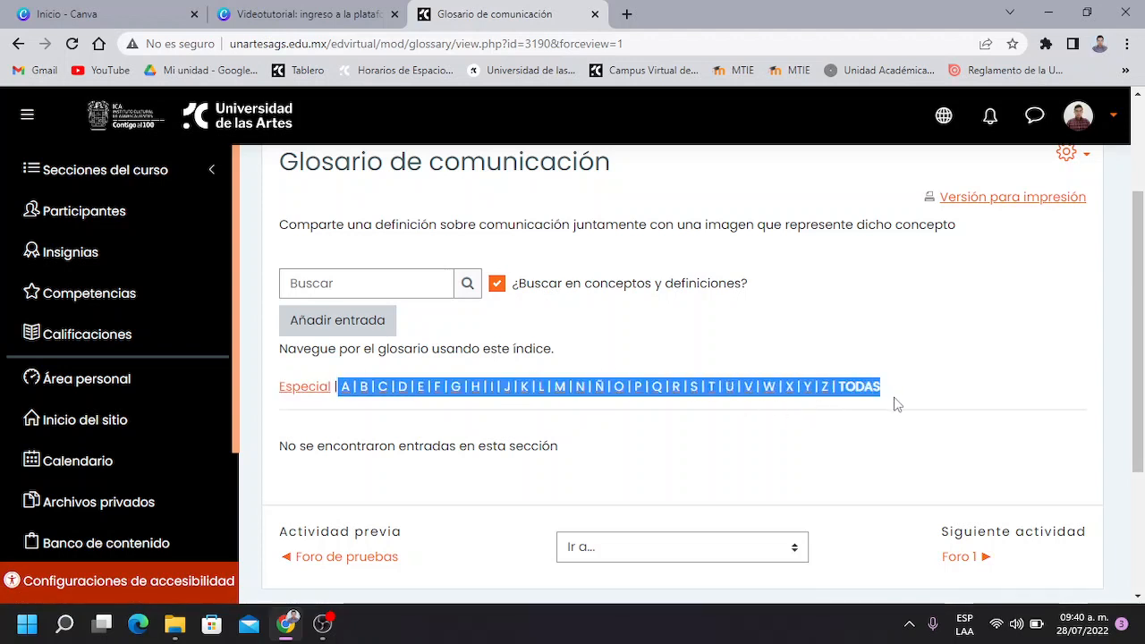
pyautogui.click(897, 404)
pyautogui.moveTo(349, 414); pyautogui.dragTo(565, 383)
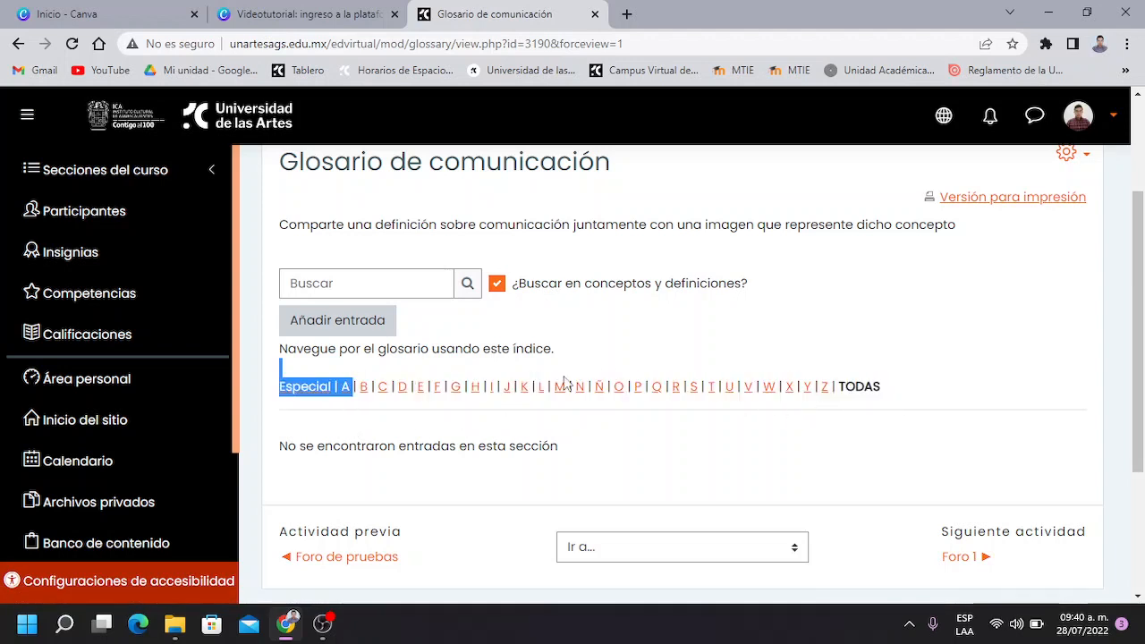
pyautogui.click(1002, 403)
pyautogui.scroll(1, 681, 447)
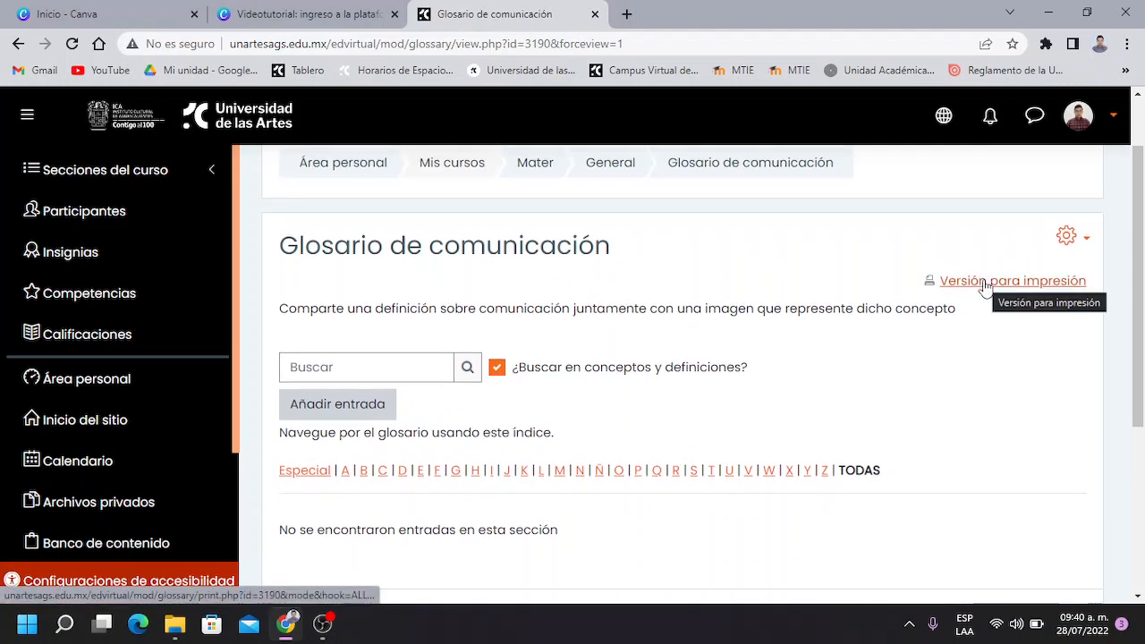
pyautogui.scroll(-2, 590, 404)
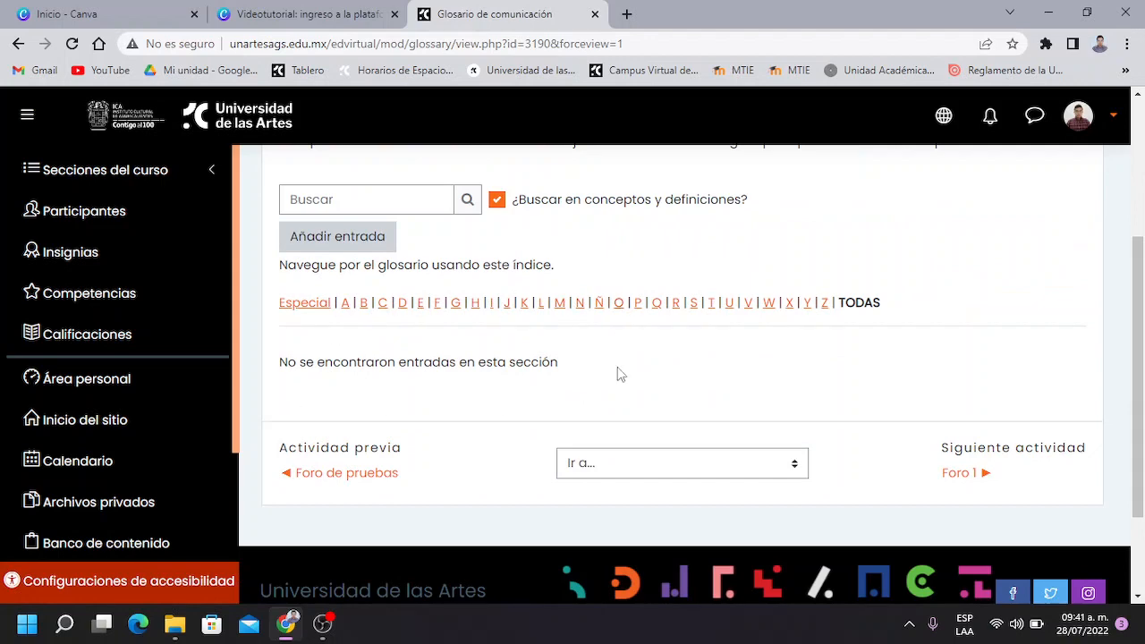
pyautogui.scroll(3, 590, 399)
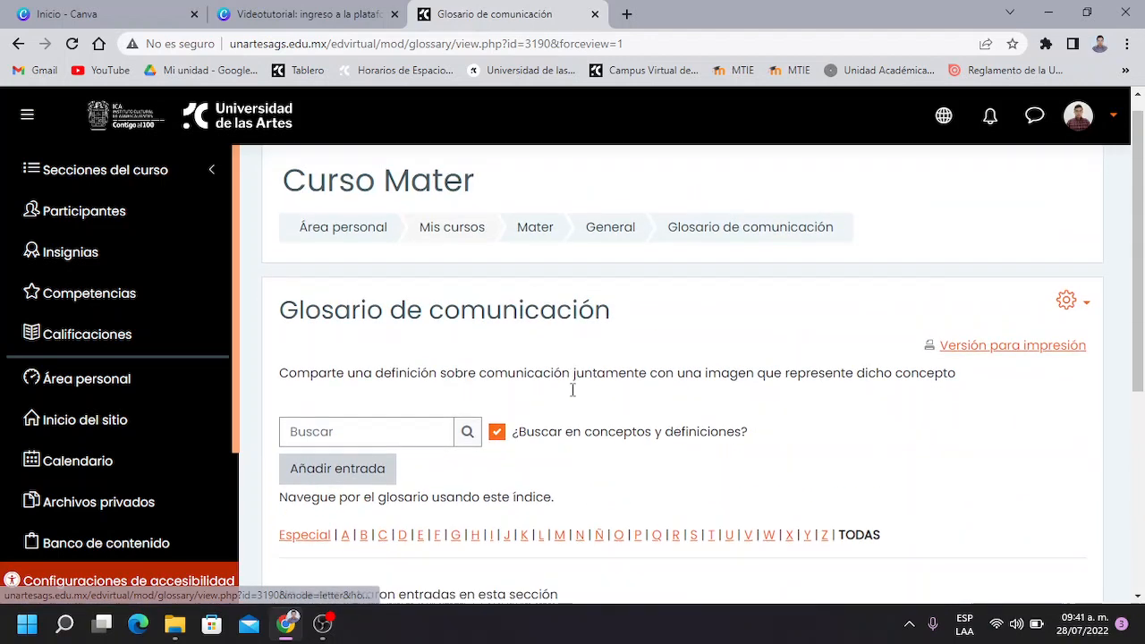
# Step: Start a new glossary entry with the concept "Comunicación" and the definition "Es un proceso....", leaving blank lines below the definition
pyautogui.scroll(-2, 573, 390)
pyautogui.click(338, 327)
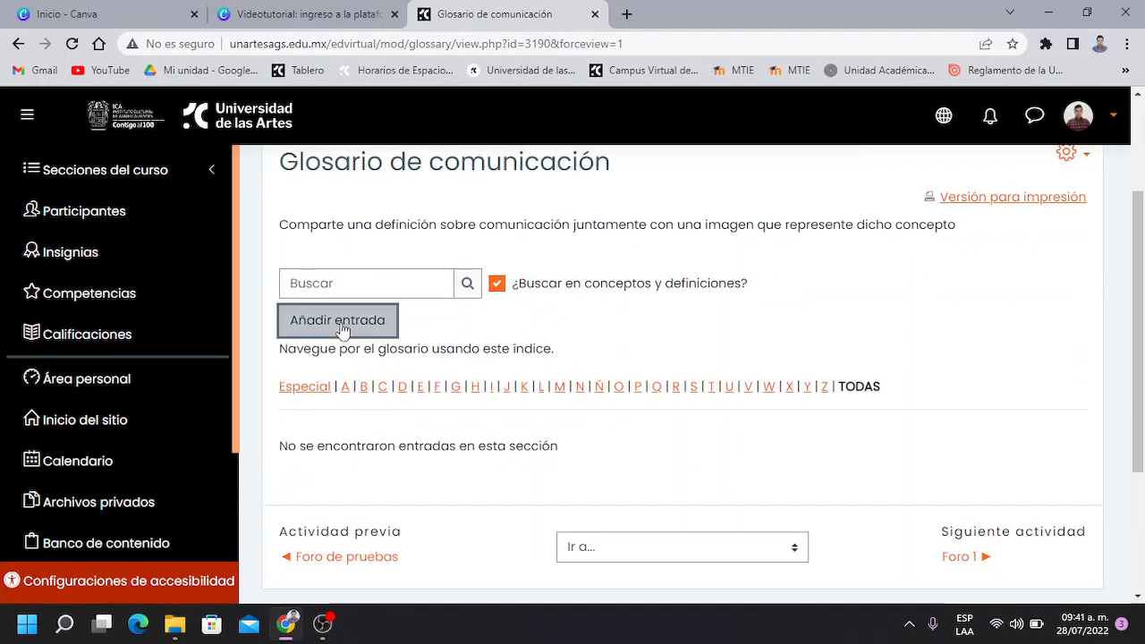
pyautogui.scroll(-2, 433, 420)
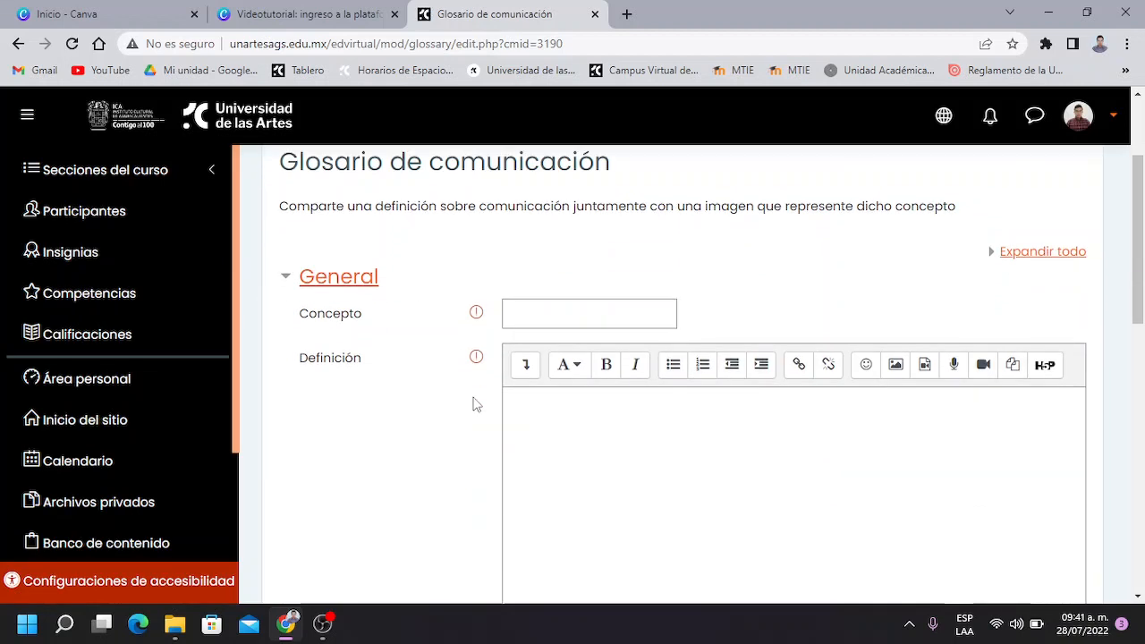
pyautogui.click(537, 307)
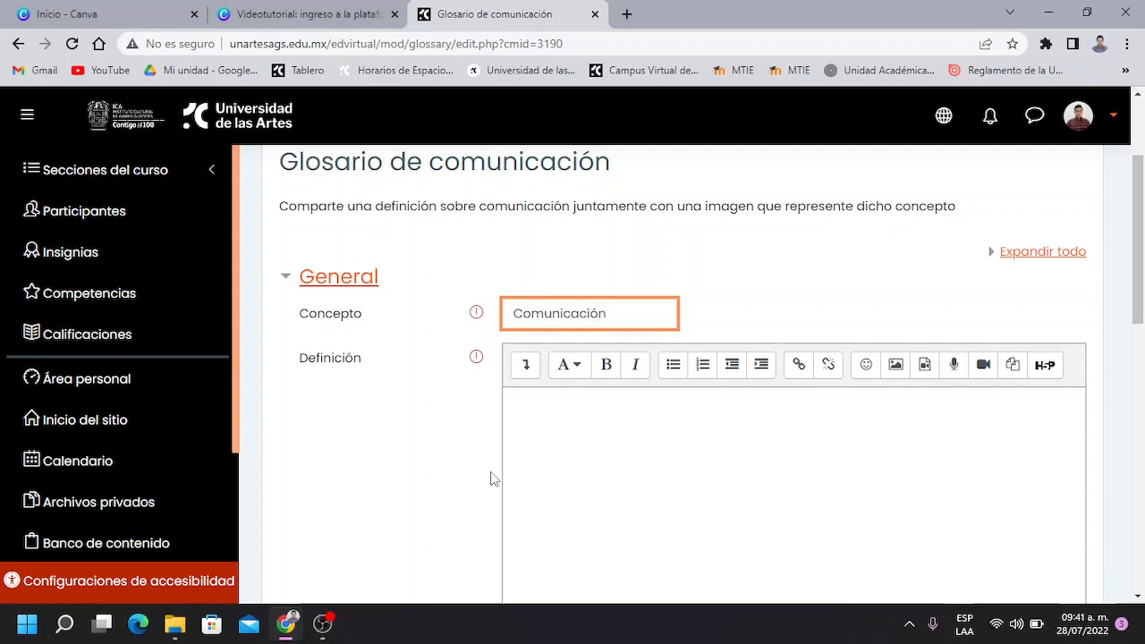
pyautogui.click(538, 430)
pyautogui.scroll(-1, 540, 416)
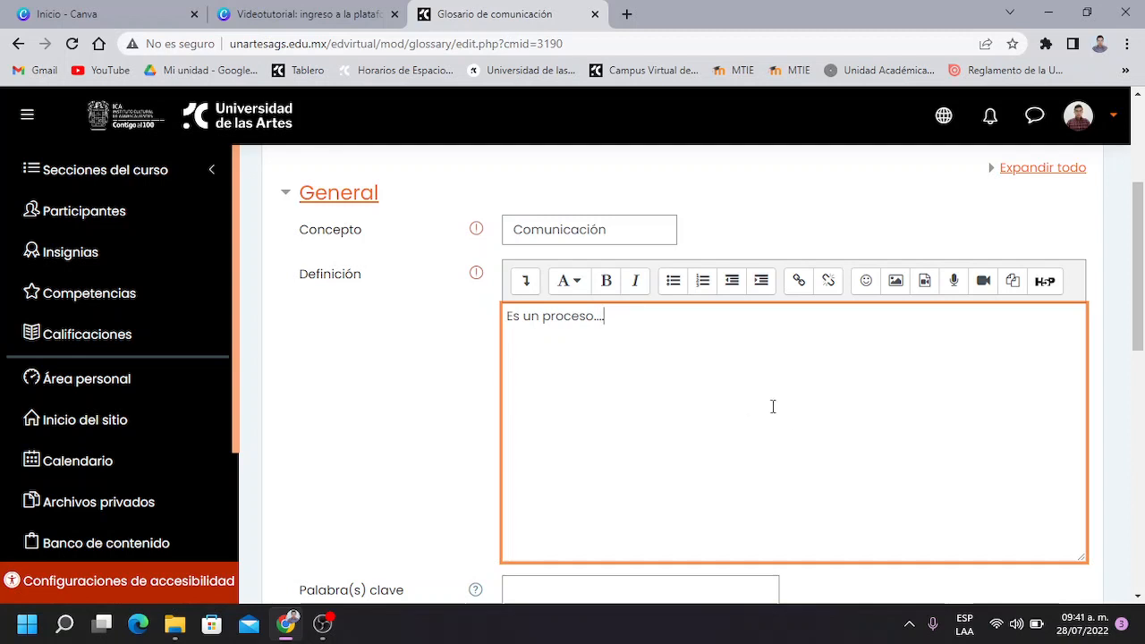
pyautogui.scroll(-2, 647, 335)
pyautogui.scroll(2, 648, 320)
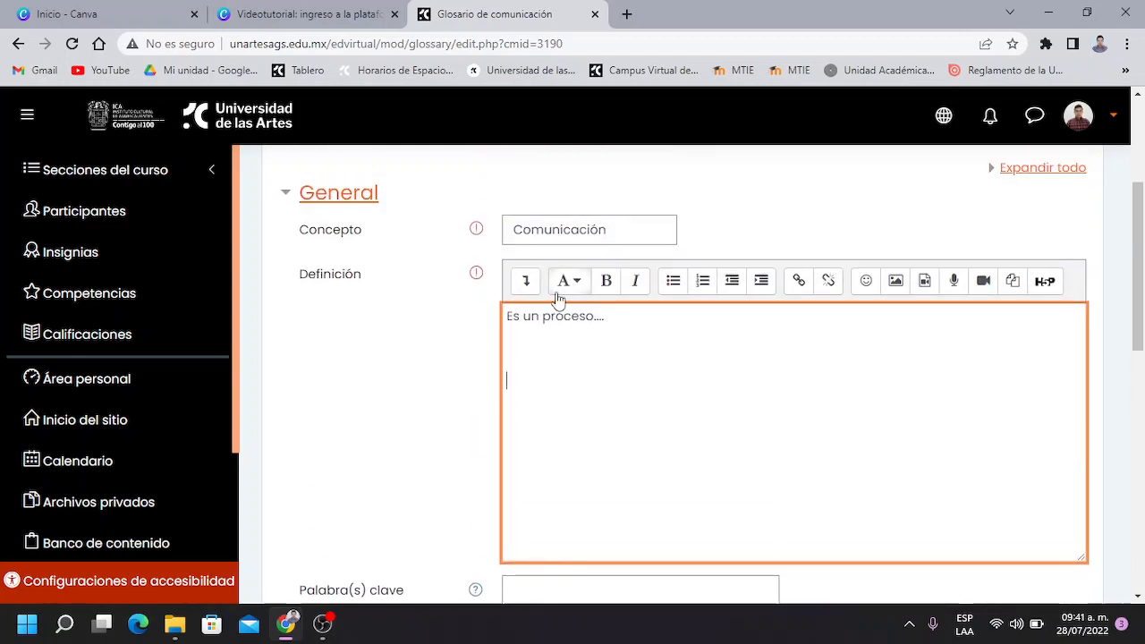
# Step: Upload "Videotutorial ingreso a la plataforma Moodle (1).png" from Descargas as the image for the entry's definition
pyautogui.click(892, 283)
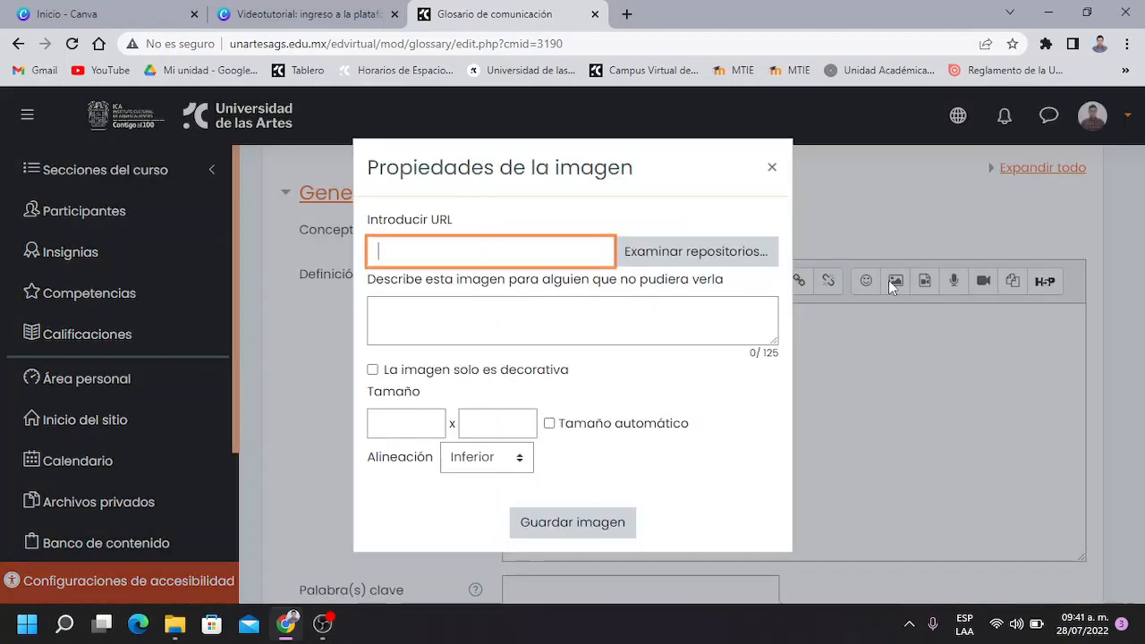
pyautogui.click(671, 260)
pyautogui.click(299, 349)
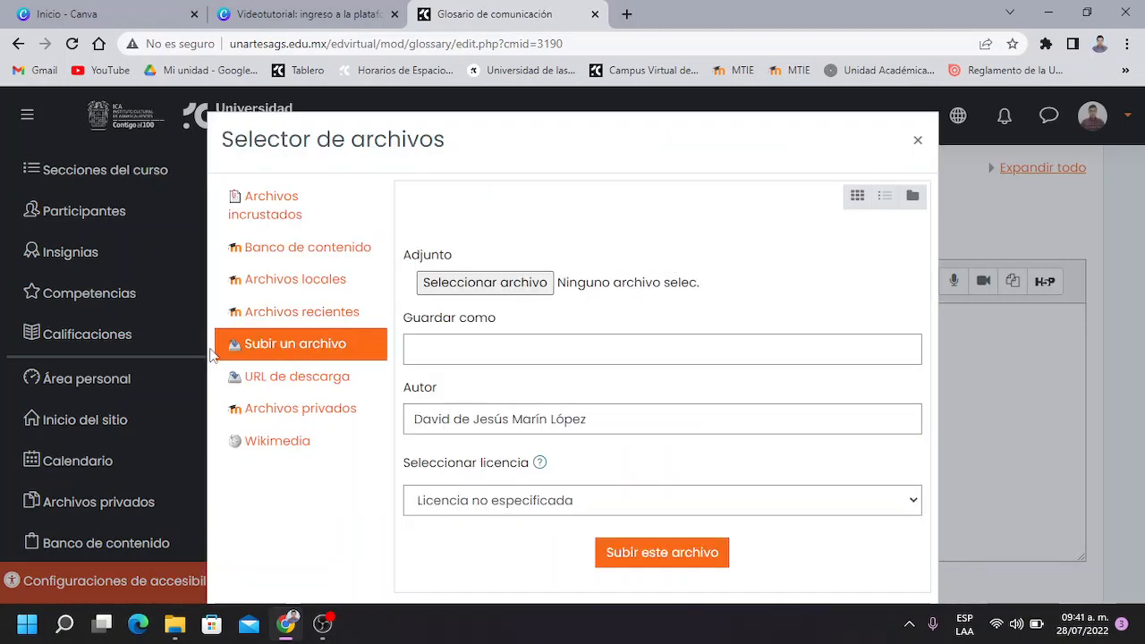
pyautogui.click(493, 282)
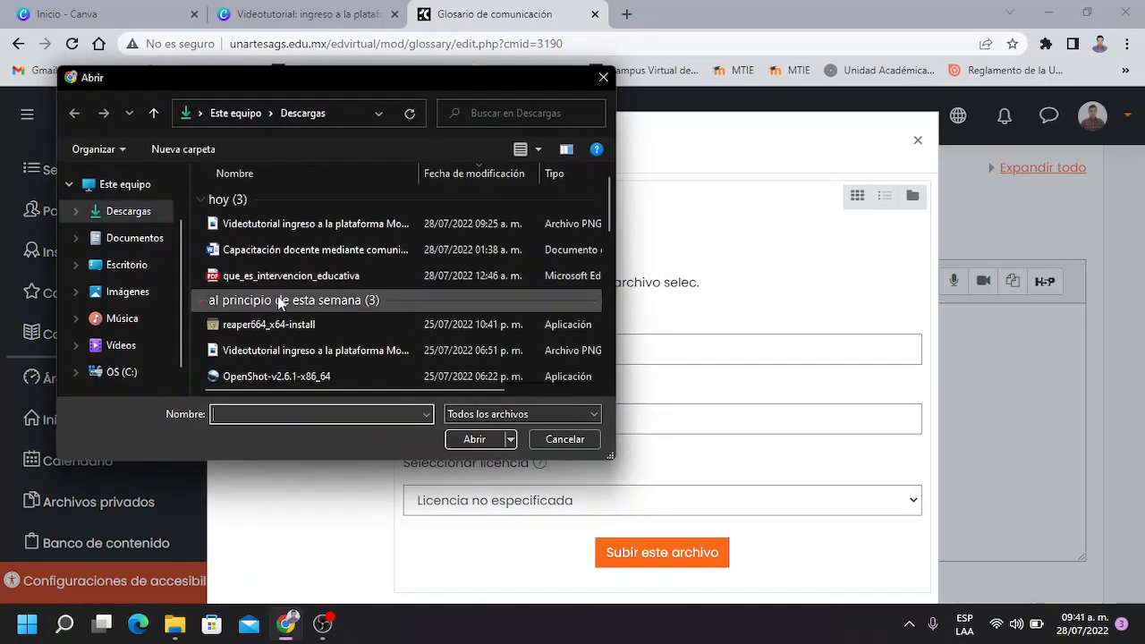
pyautogui.scroll(-1, 282, 334)
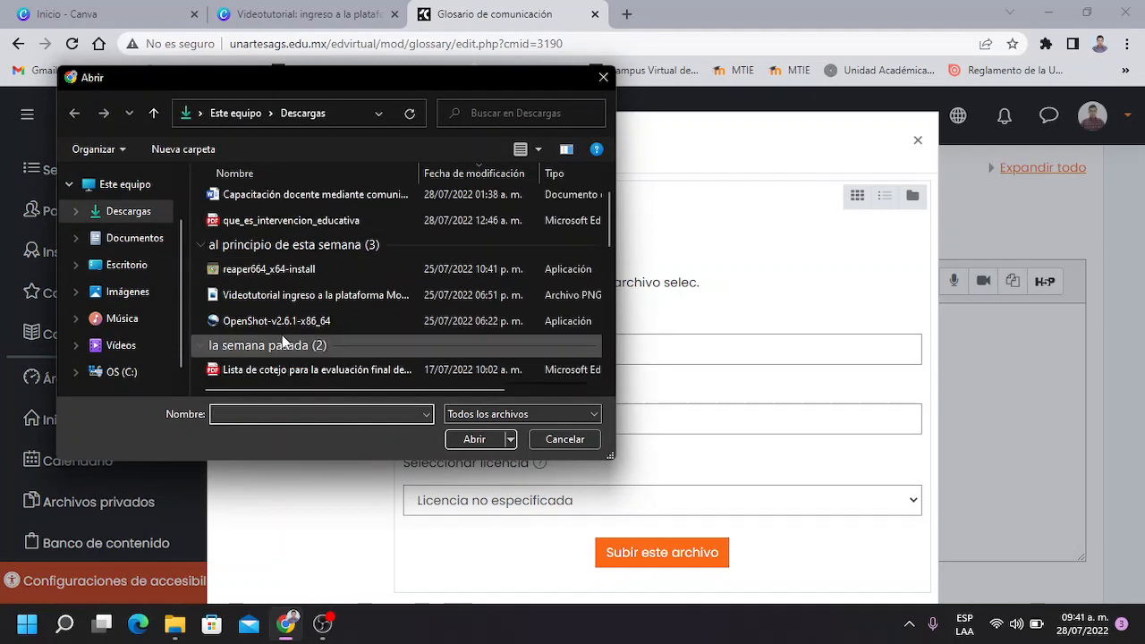
pyautogui.scroll(1, 282, 313)
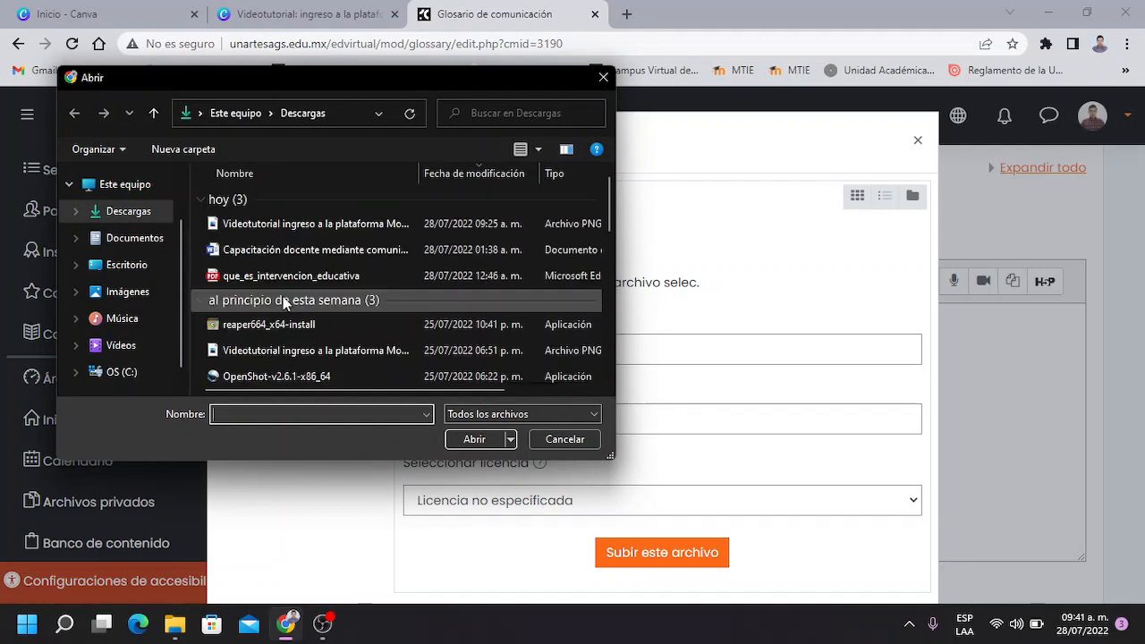
pyautogui.click(277, 230)
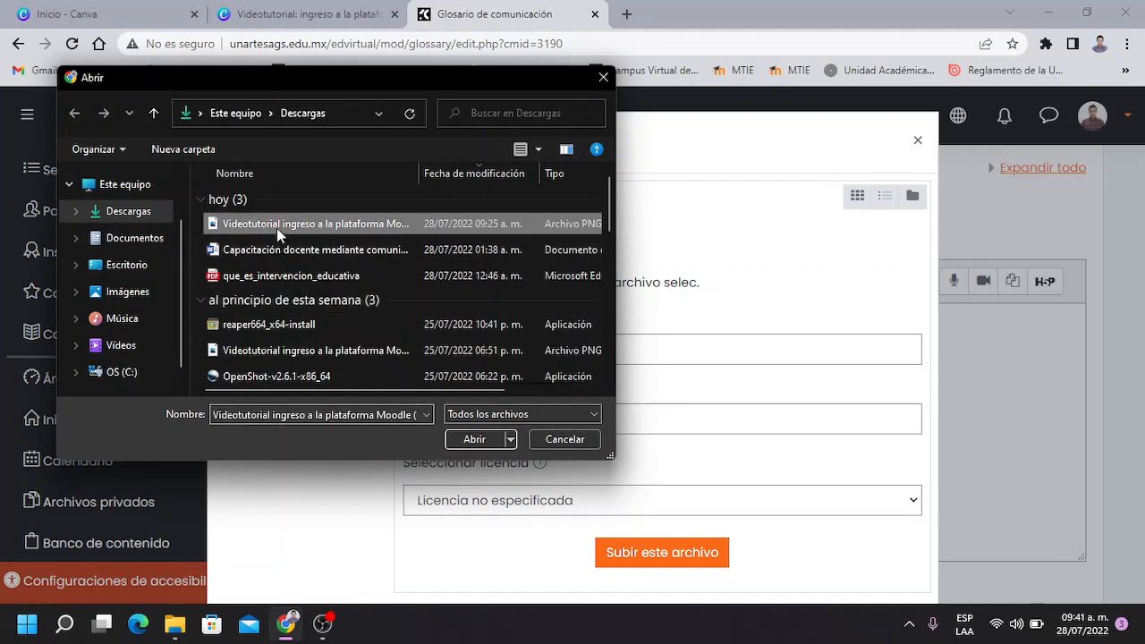
pyautogui.click(471, 441)
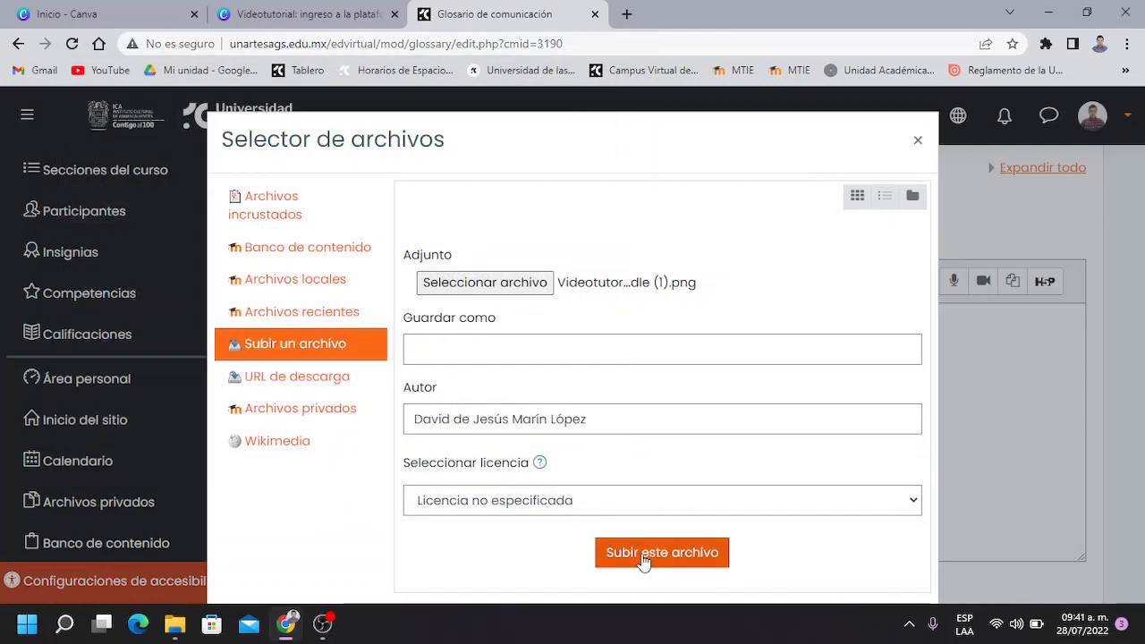
pyautogui.click(641, 555)
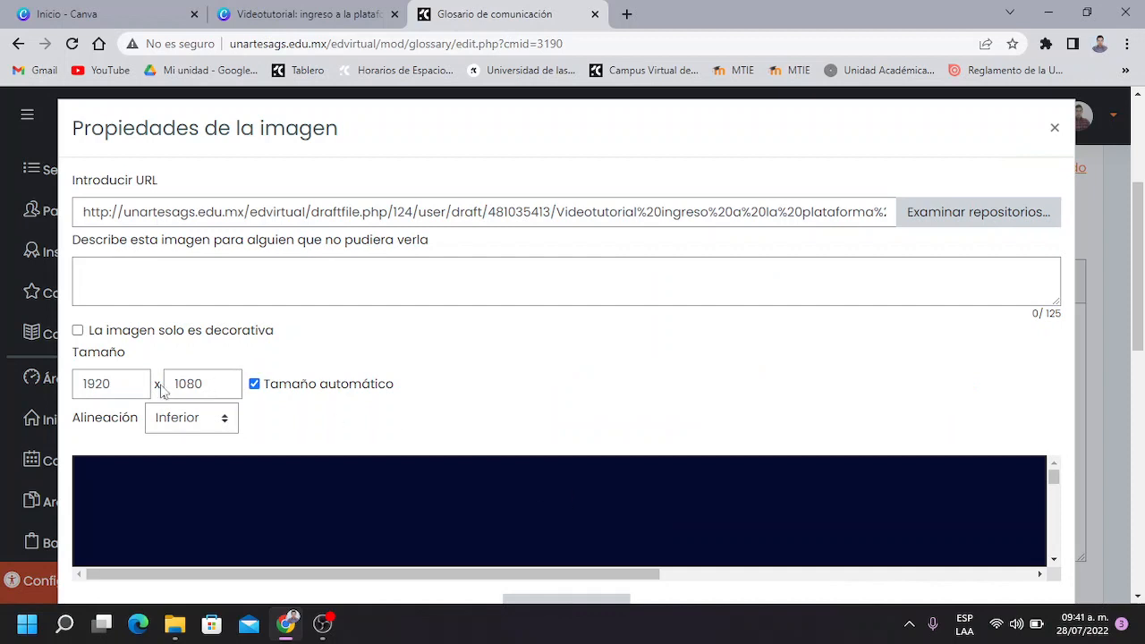
# Step: Insert the image at width 400 with automatic size, alignment Al medio, and marked as only decorative
pyautogui.doubleClick(137, 380)
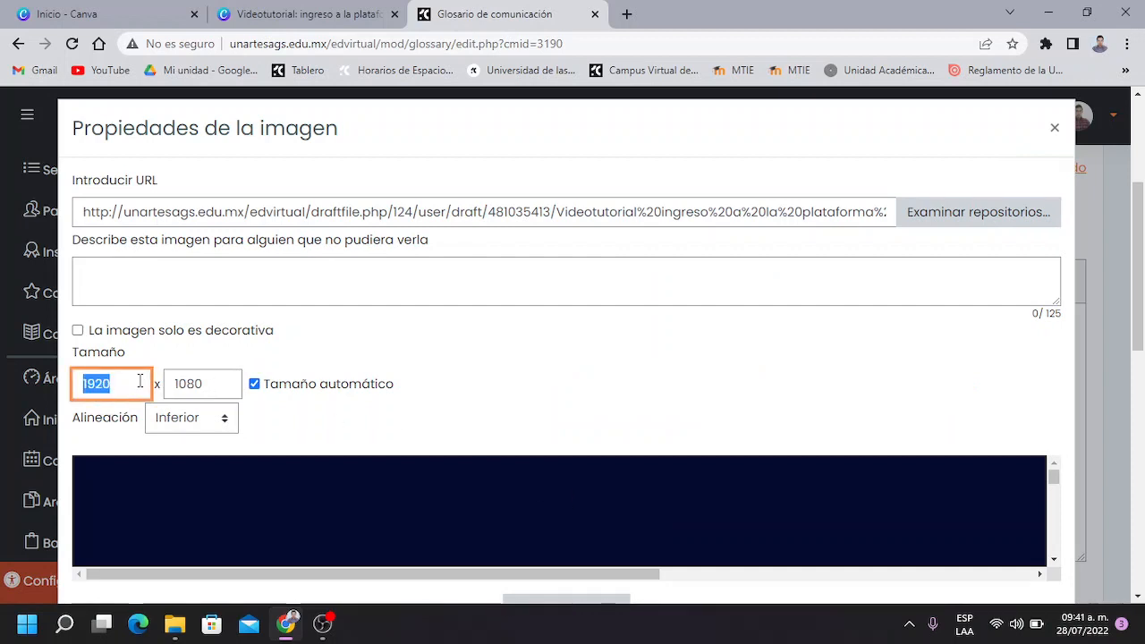
pyautogui.write('400')
pyautogui.click(256, 376)
pyautogui.click(228, 430)
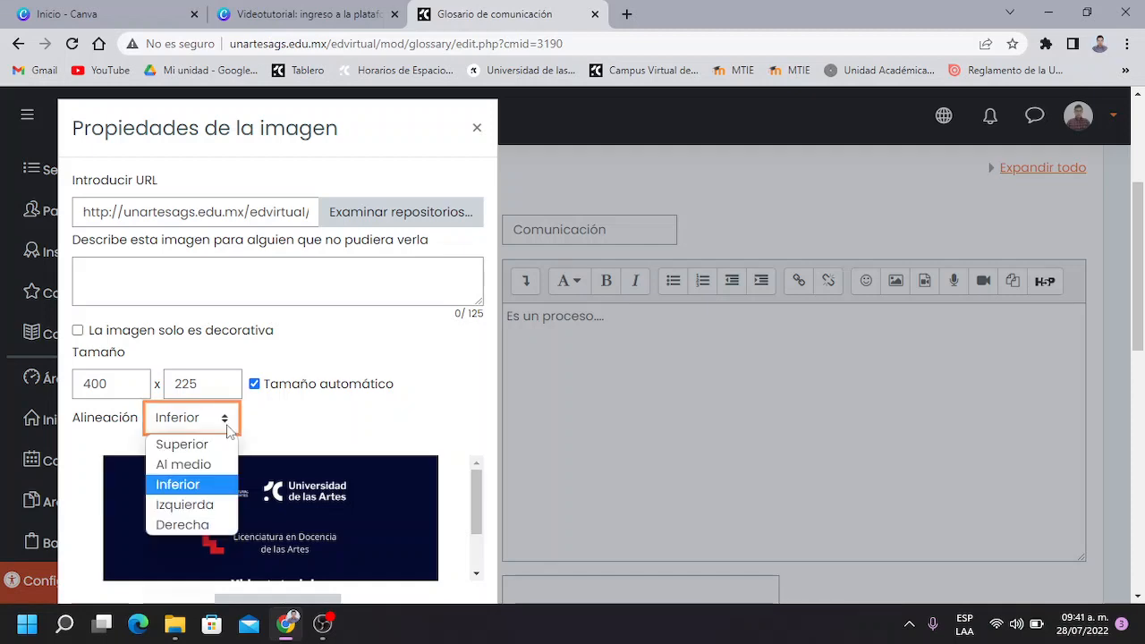
pyautogui.click(175, 463)
pyautogui.click(78, 331)
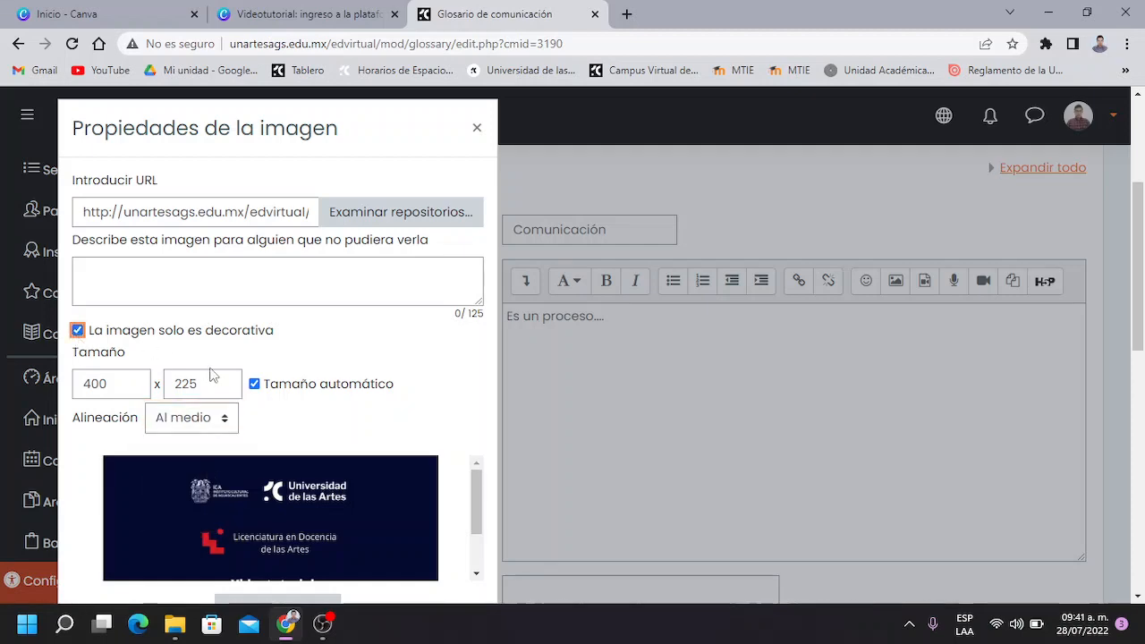
pyautogui.scroll(-3, 376, 380)
pyautogui.click(277, 356)
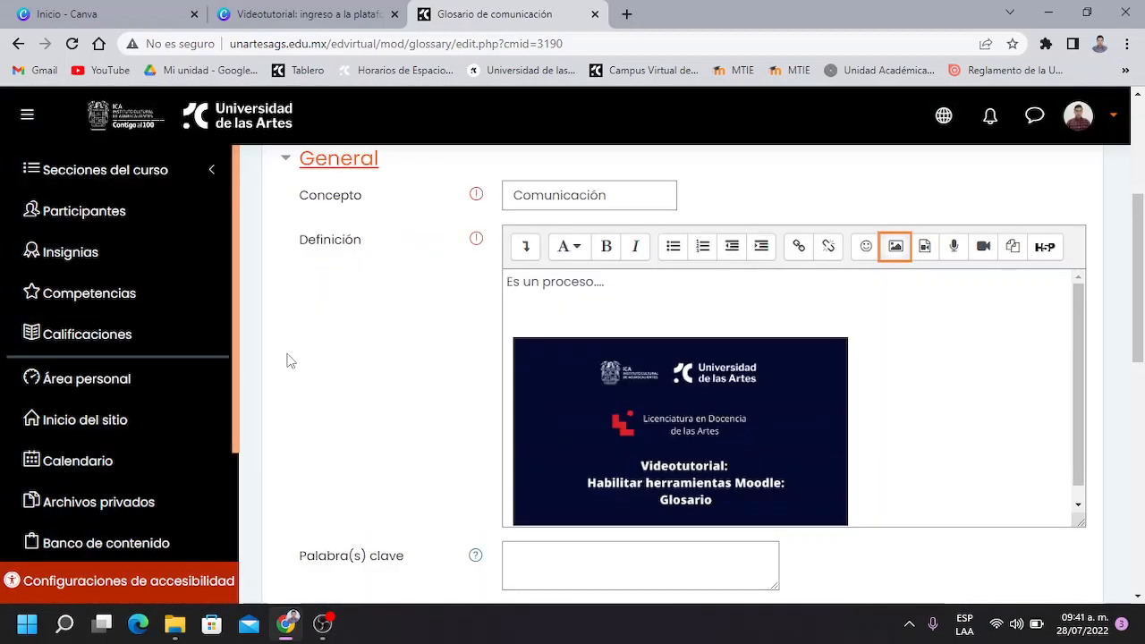
# Step: Enter "Proceso, medio, arte" as the entry's keywords
pyautogui.scroll(1, 671, 402)
pyautogui.scroll(-2, 685, 452)
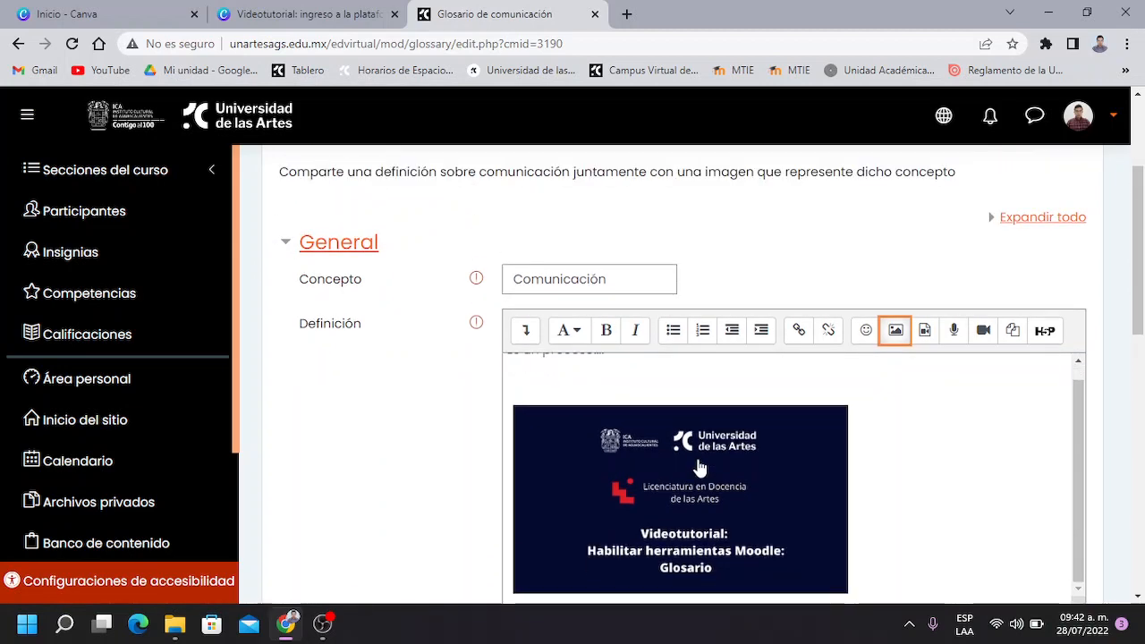
pyautogui.scroll(-3, 749, 488)
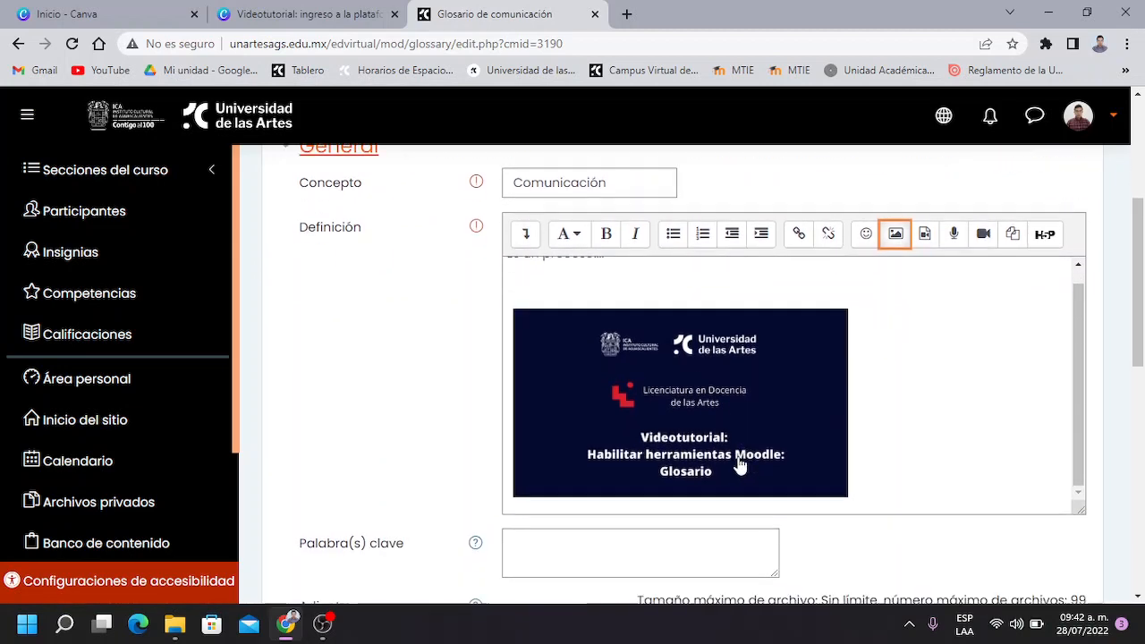
pyautogui.click(563, 307)
pyautogui.scroll(4, 573, 358)
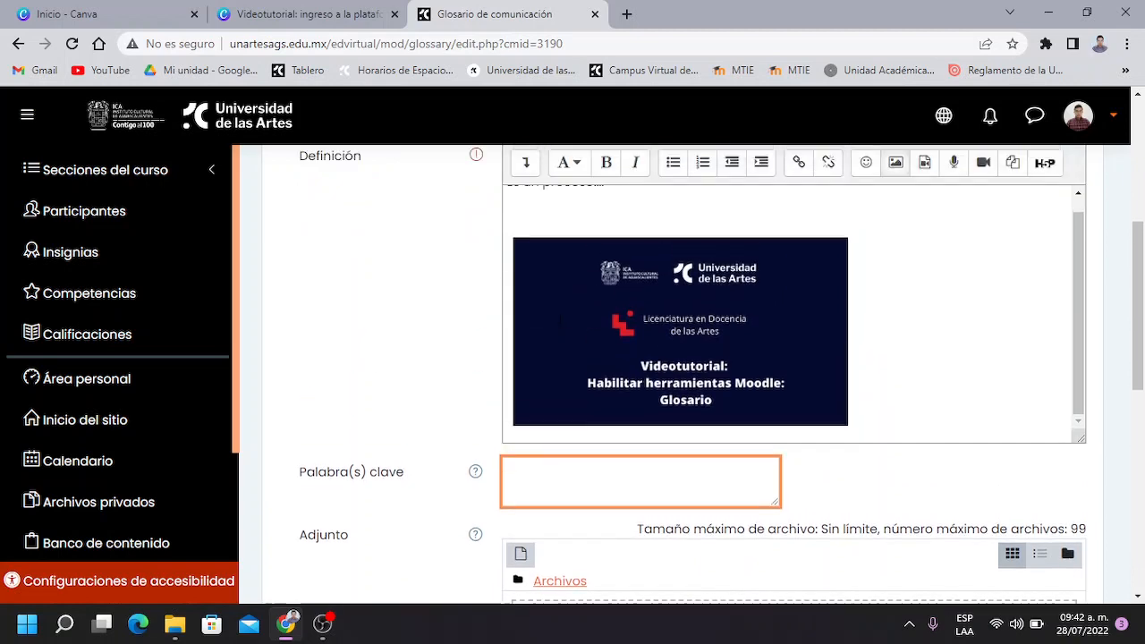
pyautogui.scroll(-3, 564, 494)
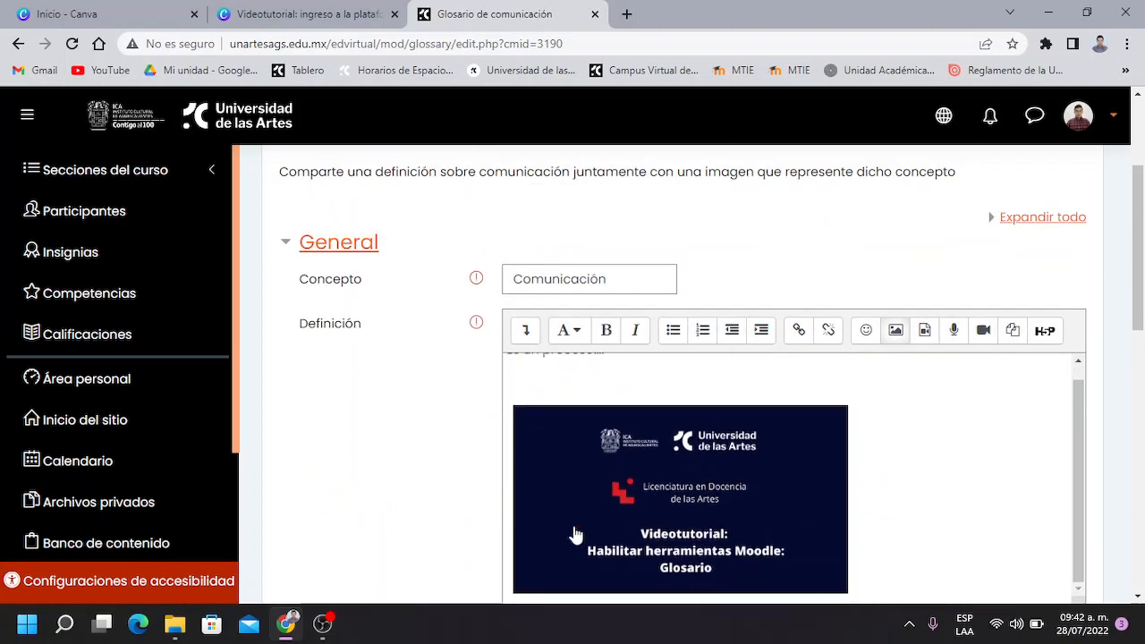
pyautogui.write('Proceso, medio, arte')
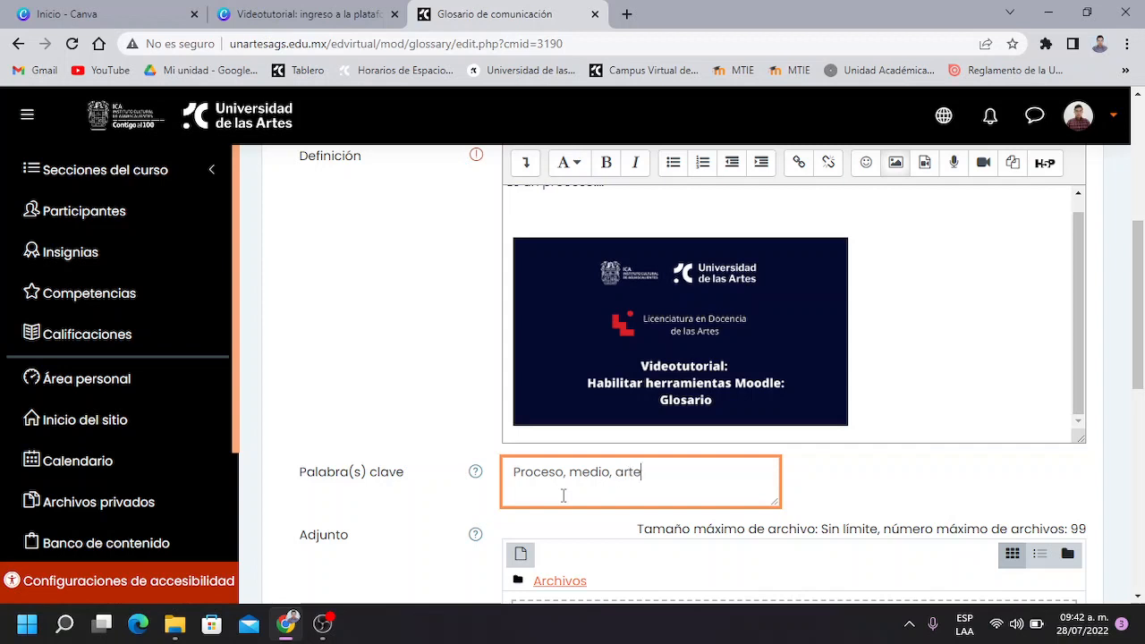
# Step: Review the entry's keywords, definition text, image and concept against the glossary's instructions
pyautogui.scroll(-2, 619, 487)
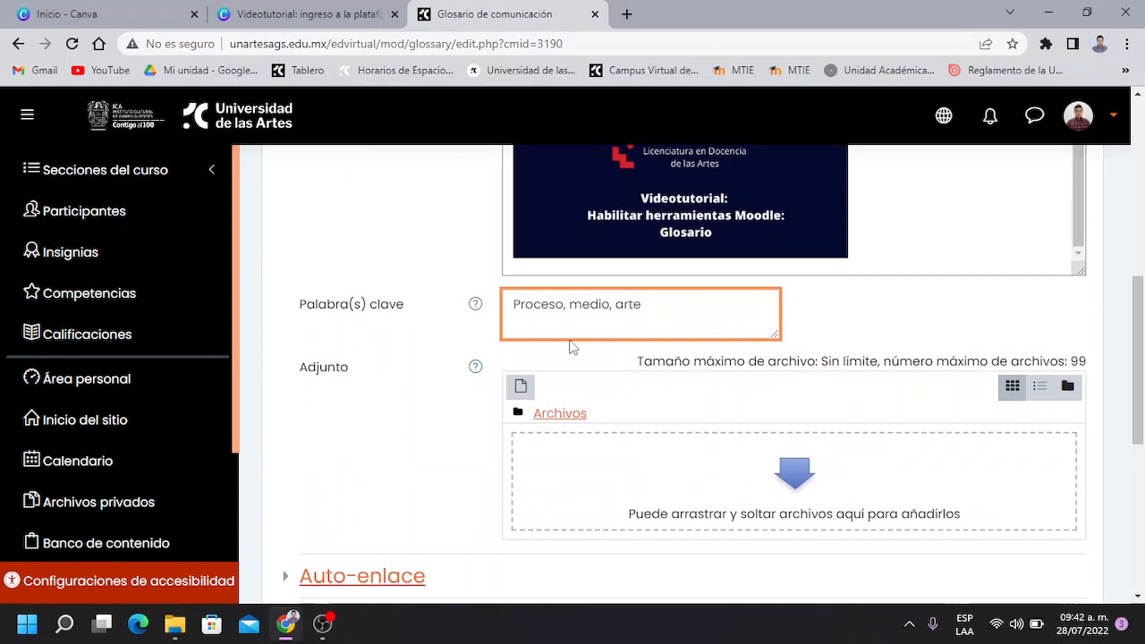
pyautogui.tripleClick(667, 307)
pyautogui.scroll(3, 673, 288)
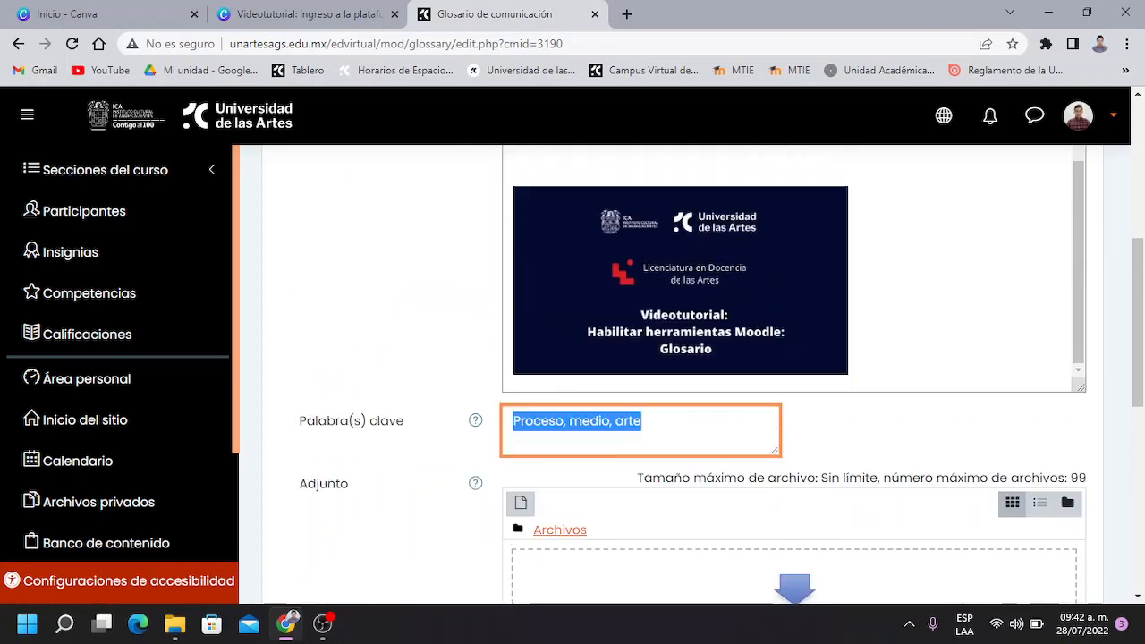
pyautogui.click(526, 284)
pyautogui.scroll(1, 608, 328)
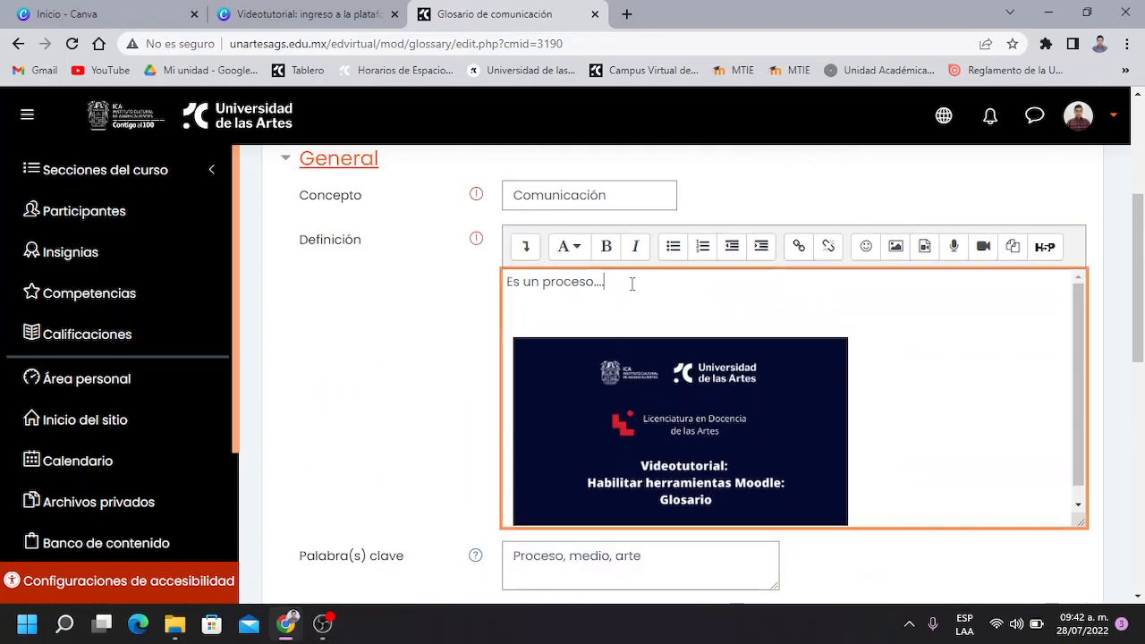
pyautogui.moveTo(632, 284); pyautogui.dragTo(517, 282)
pyautogui.scroll(-1, 541, 304)
pyautogui.scroll(-4, 421, 384)
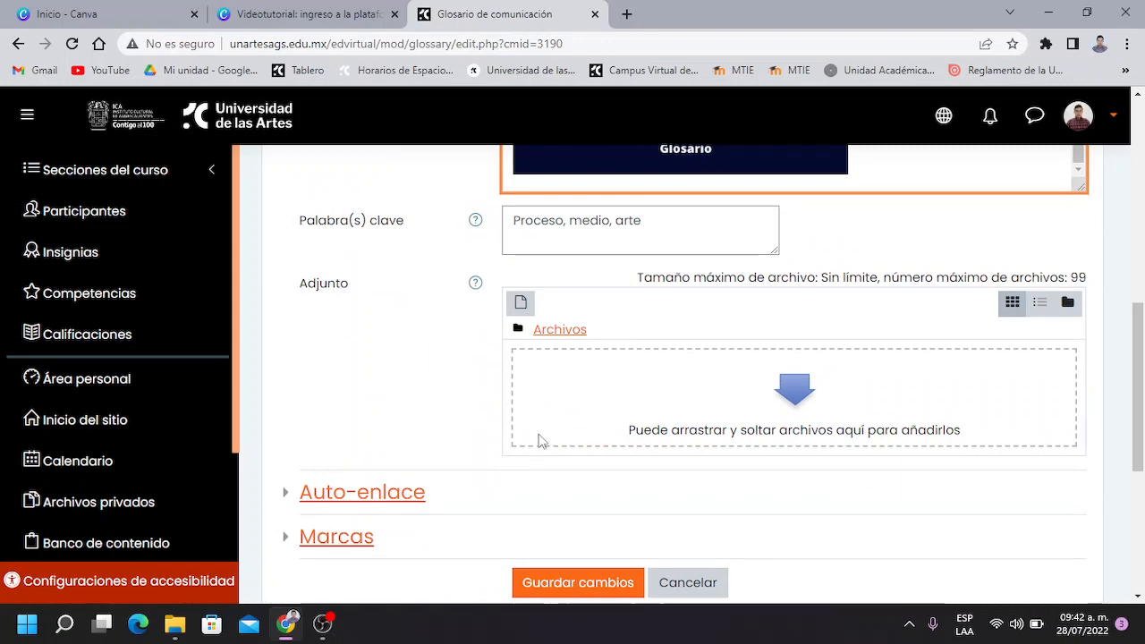
pyautogui.scroll(4, 542, 439)
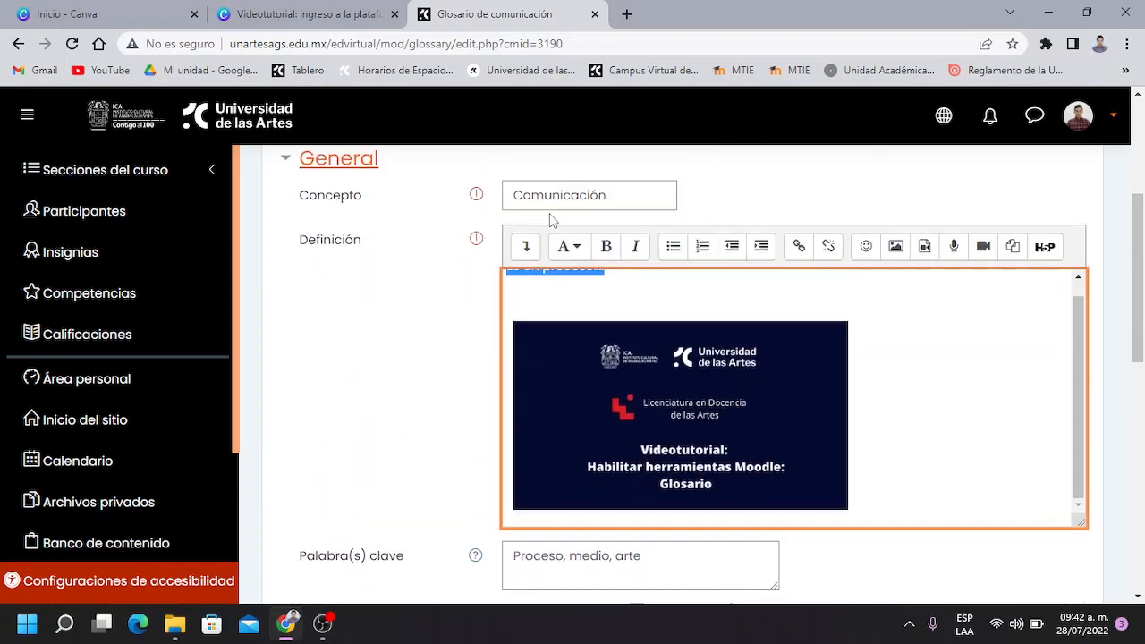
pyautogui.scroll(4, 726, 465)
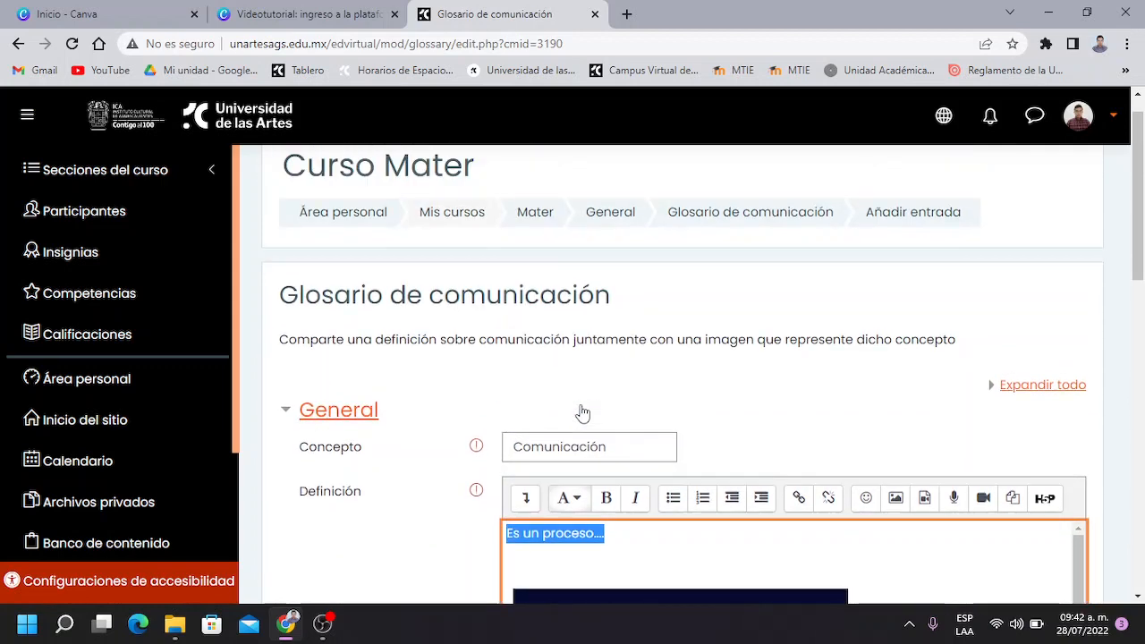
pyautogui.scroll(-6, 677, 503)
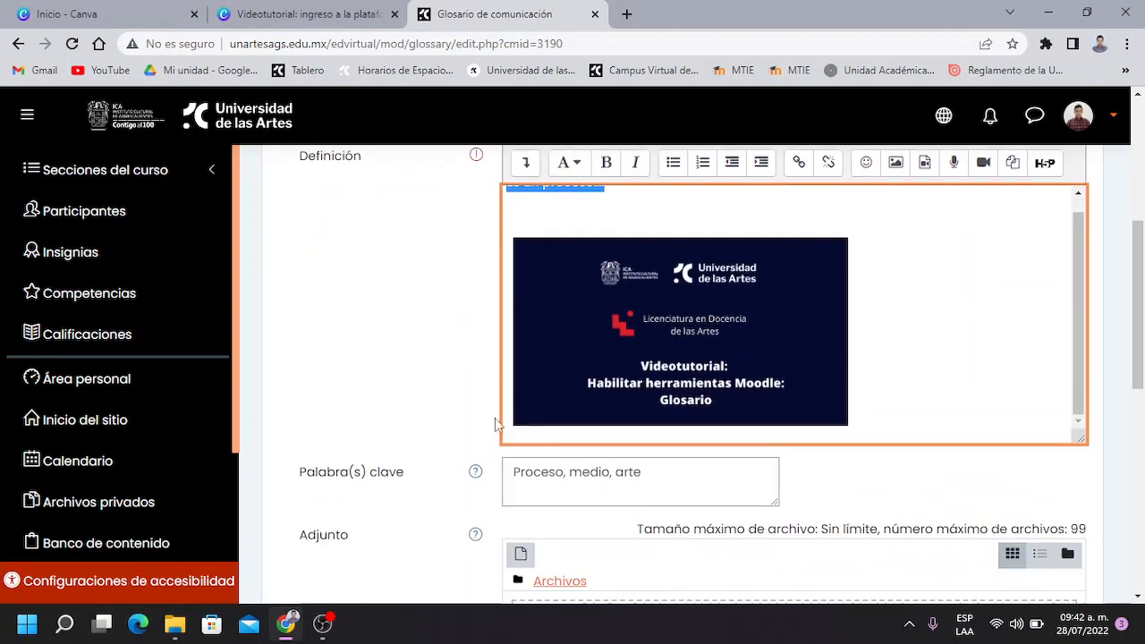
# Step: Examine the file upload options for the entry's attachment, close them without adding a file, and look over the form again
pyautogui.click(567, 470)
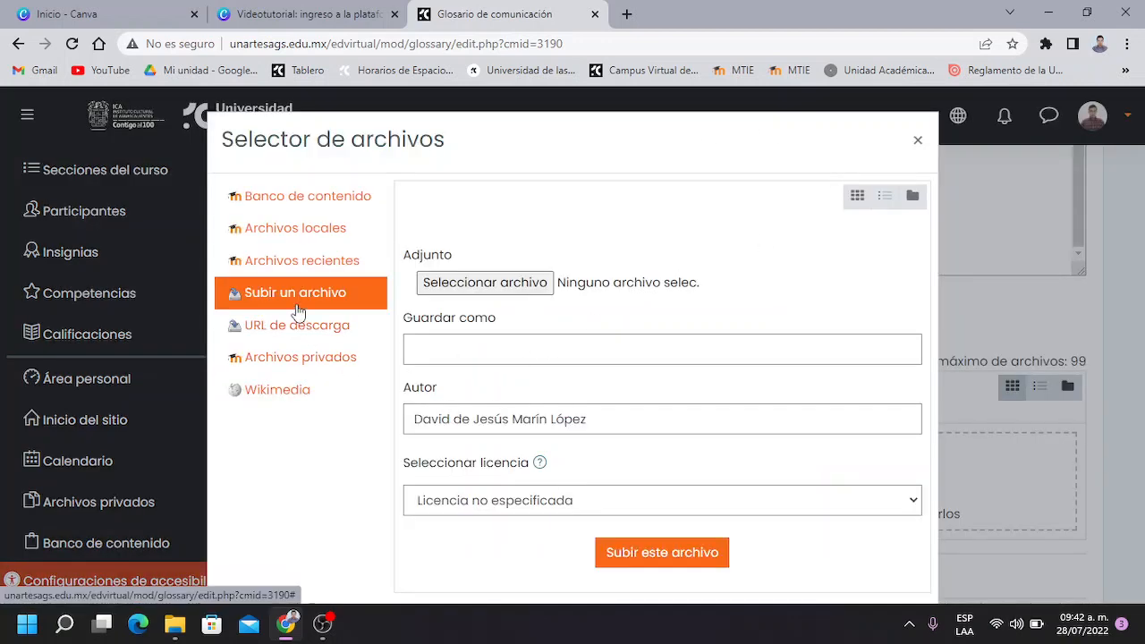
pyautogui.click(918, 141)
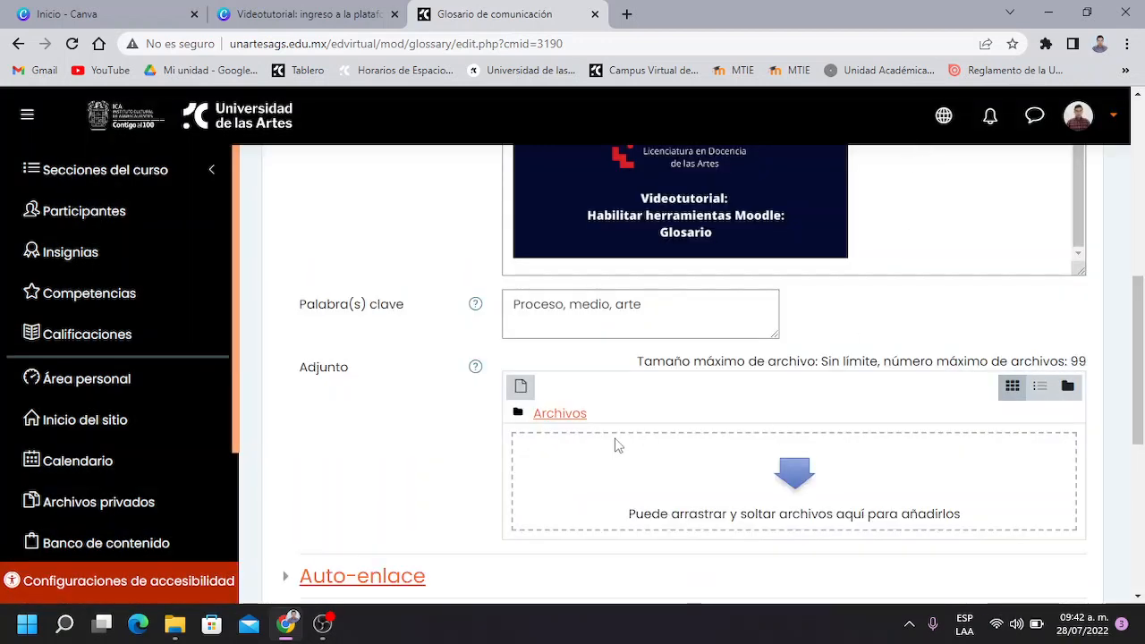
pyautogui.scroll(-2, 592, 411)
pyautogui.scroll(2, 590, 382)
pyautogui.scroll(-1, 590, 382)
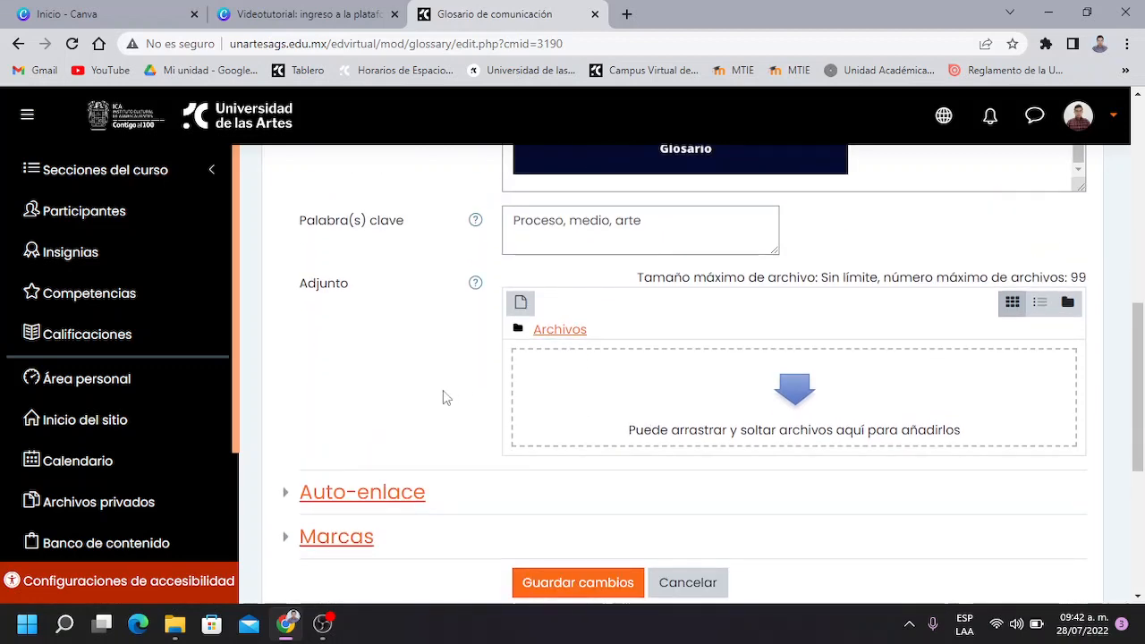
pyautogui.scroll(-1, 456, 396)
pyautogui.scroll(2, 473, 414)
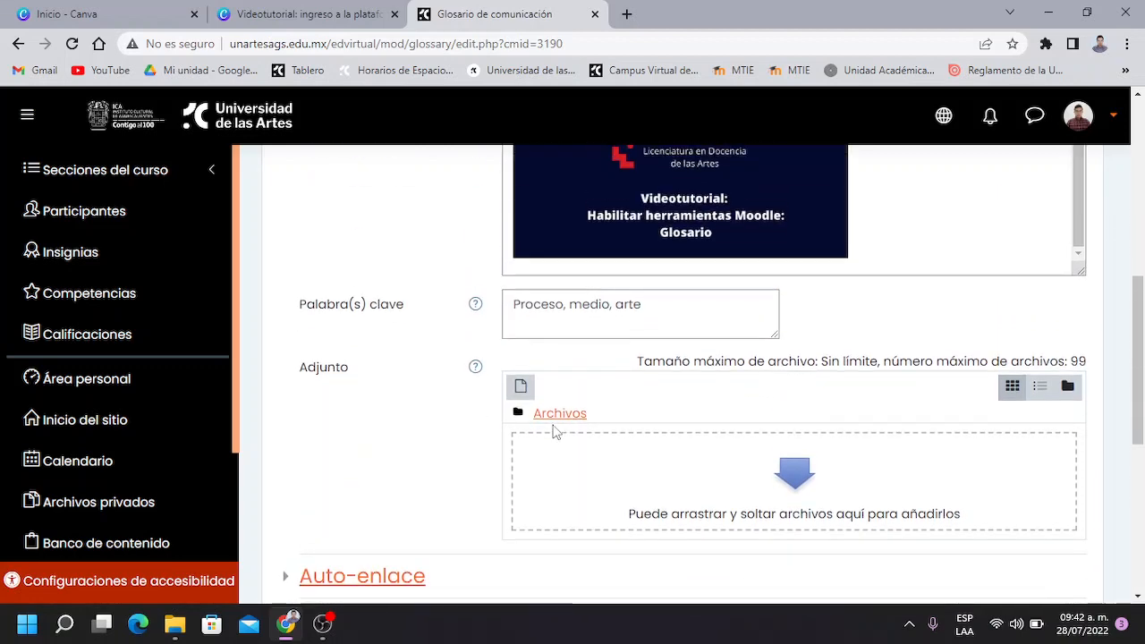
pyautogui.scroll(3, 554, 432)
pyautogui.scroll(1, 621, 447)
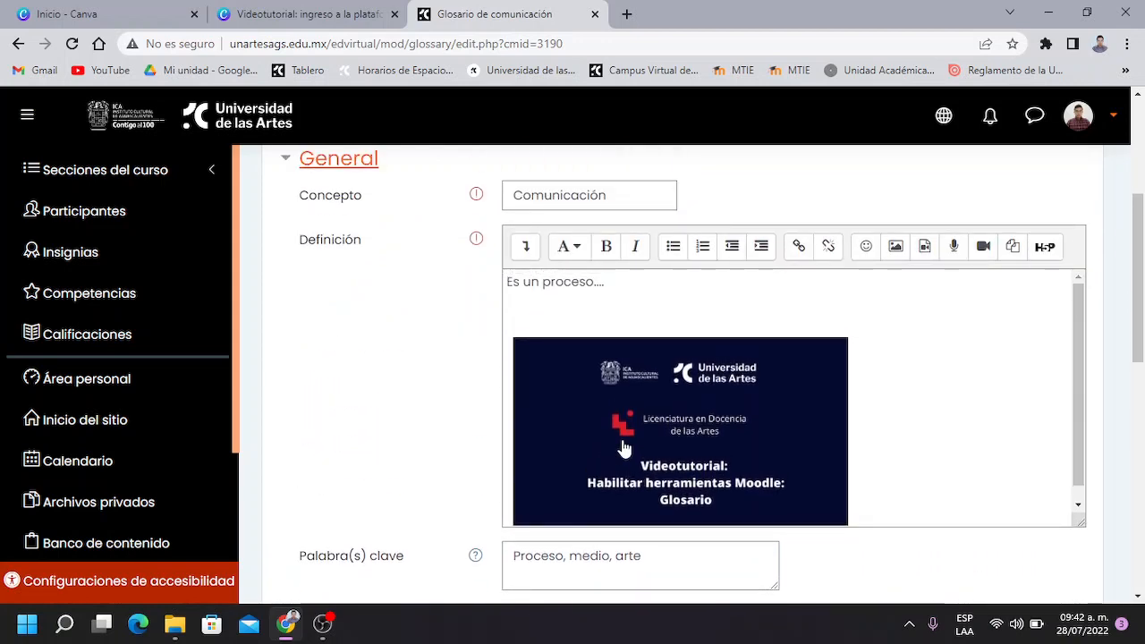
pyautogui.scroll(-1, 590, 445)
pyautogui.scroll(-5, 581, 447)
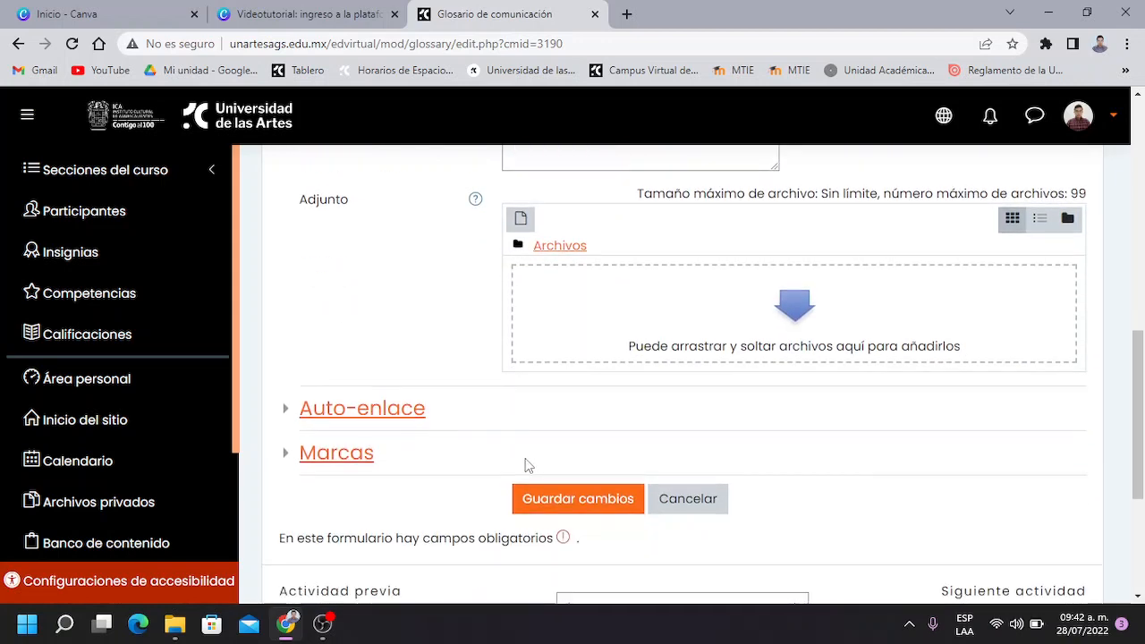
# Step: Expand the Auto-enlace settings and enable "Esta entrada será enlazada automáticamente" for the entry
pyautogui.scroll(-1, 528, 465)
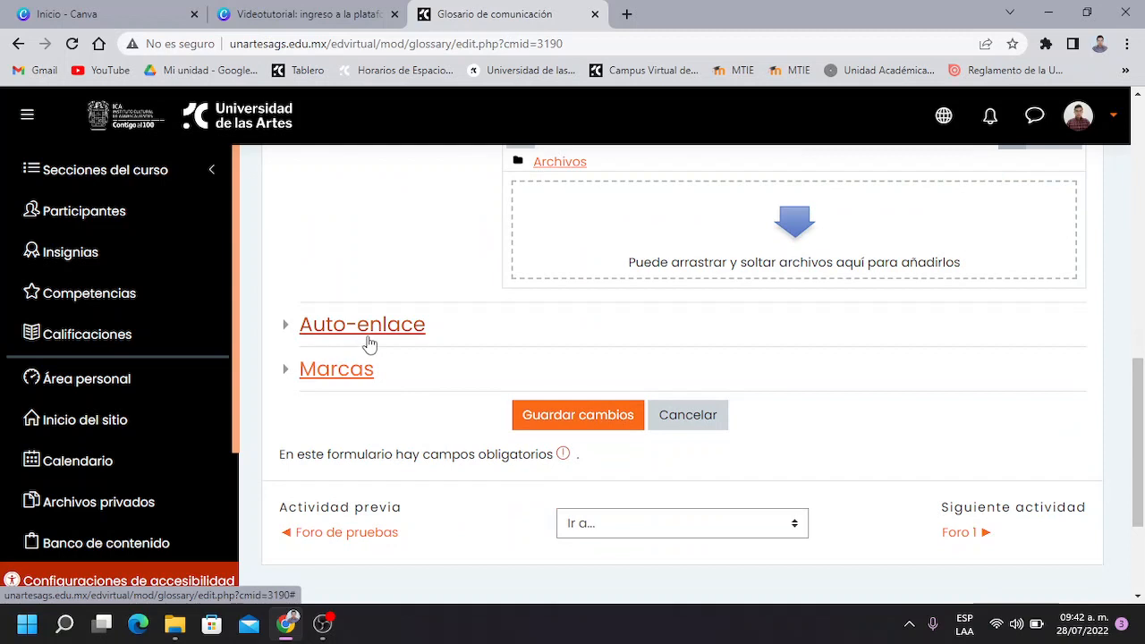
pyautogui.click(371, 345)
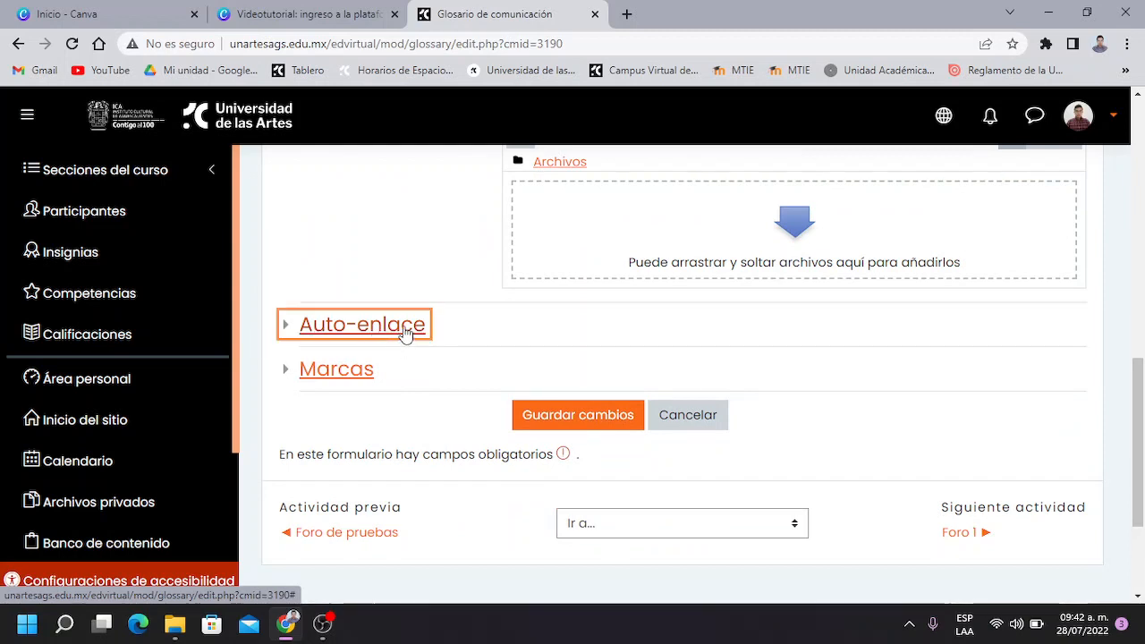
pyautogui.click(403, 332)
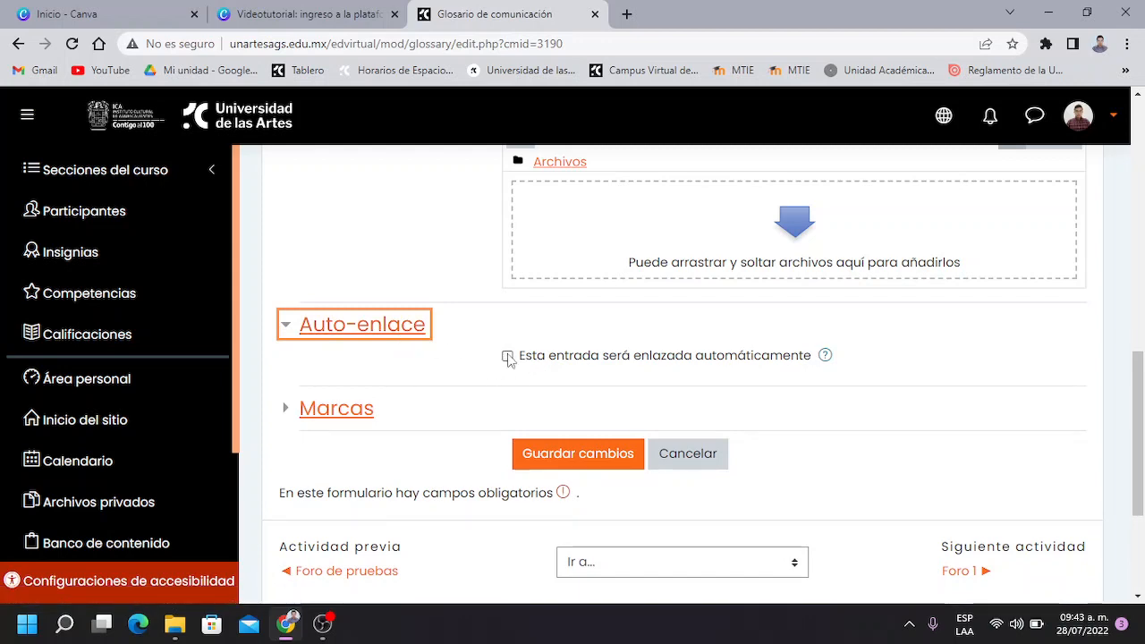
pyautogui.scroll(5, 508, 353)
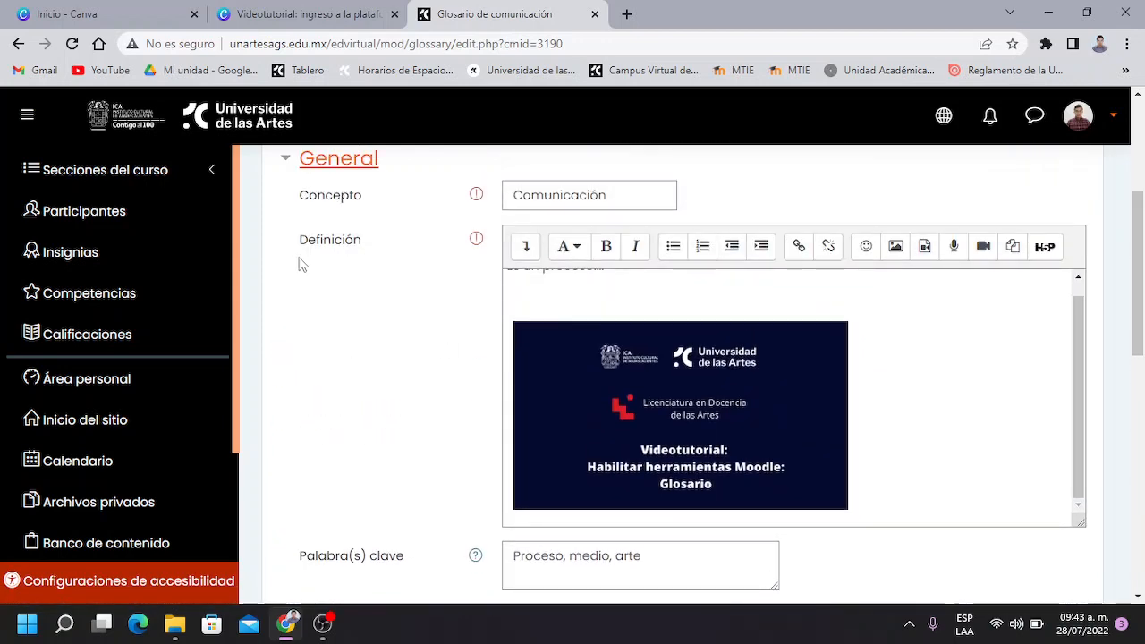
pyautogui.moveTo(626, 196); pyautogui.dragTo(516, 193)
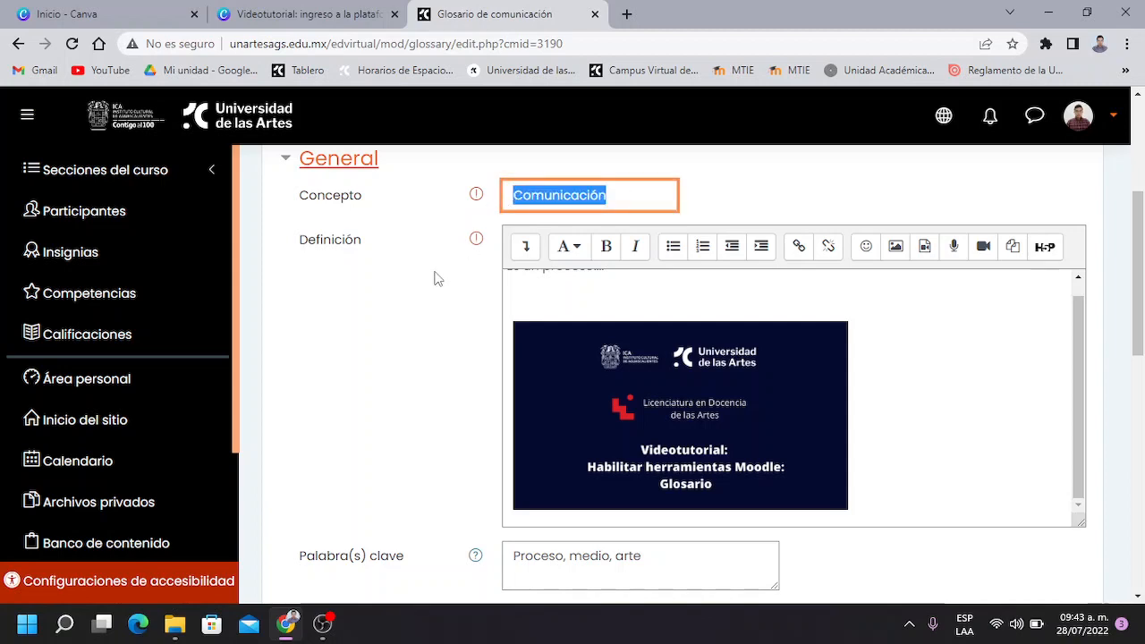
pyautogui.scroll(-1, 435, 277)
pyautogui.scroll(3, 425, 295)
pyautogui.scroll(-8, 474, 388)
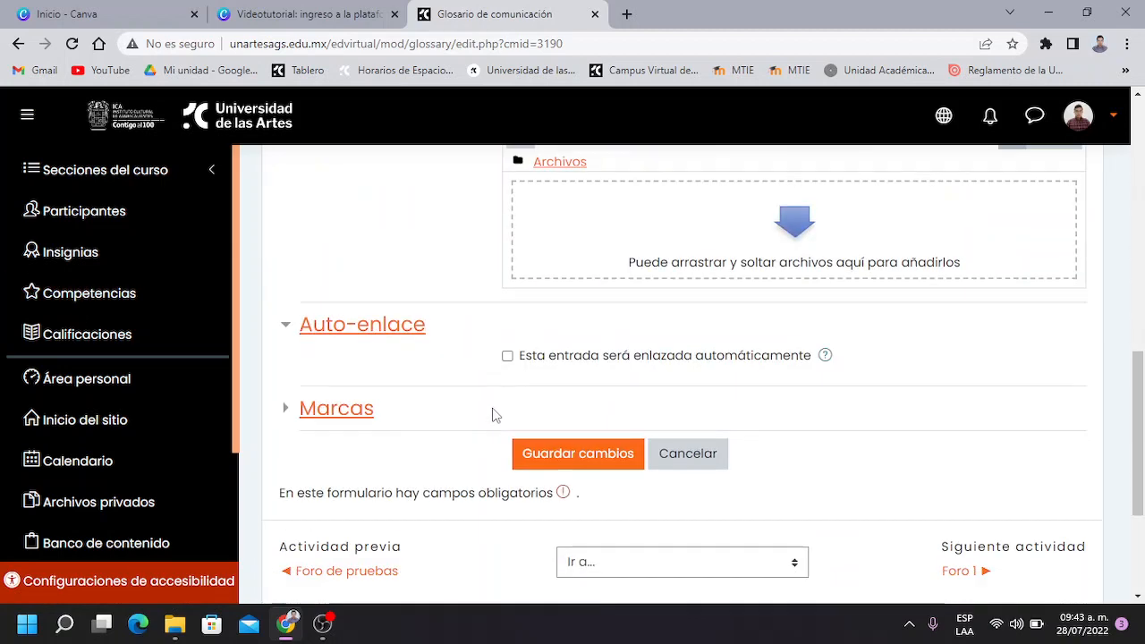
pyautogui.scroll(1, 464, 289)
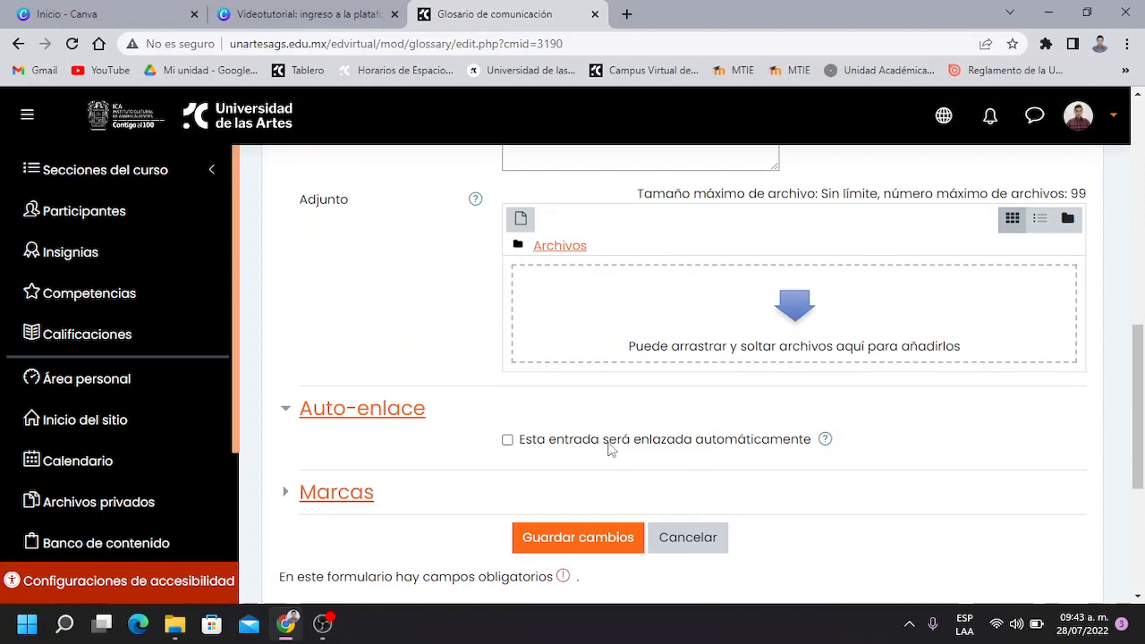
pyautogui.scroll(5, 716, 340)
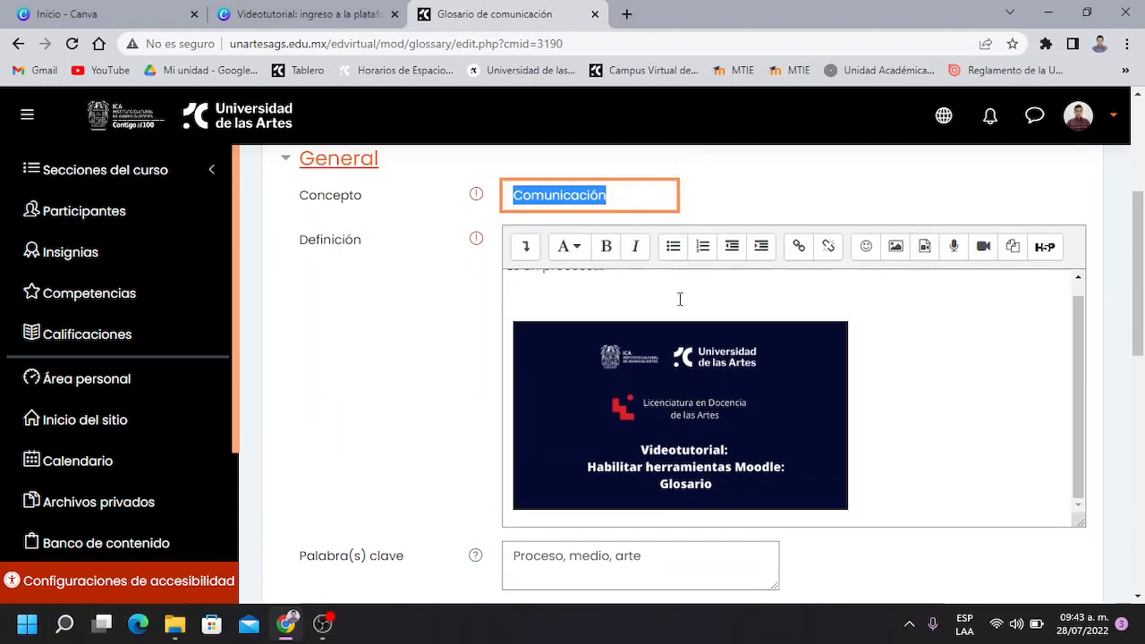
pyautogui.scroll(-4, 689, 331)
pyautogui.scroll(-3, 698, 372)
pyautogui.click(507, 272)
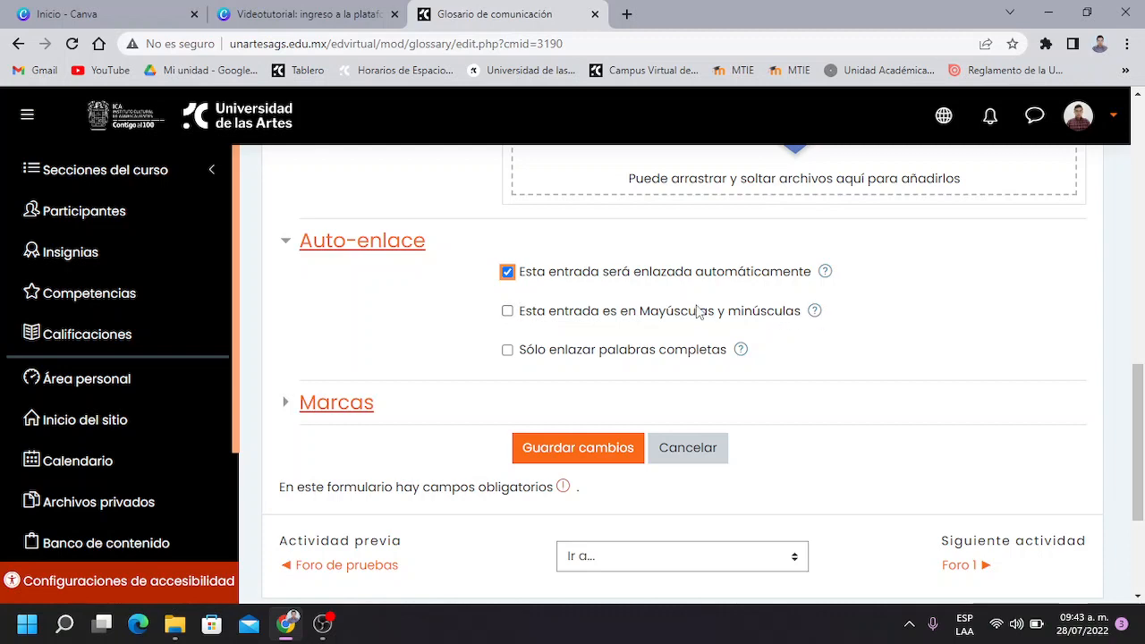
# Step: Check the concept's capitalization and enable "Esta entrada es en Mayúsculas y minúsculas" for the entry's automatic link
pyautogui.scroll(10, 410, 327)
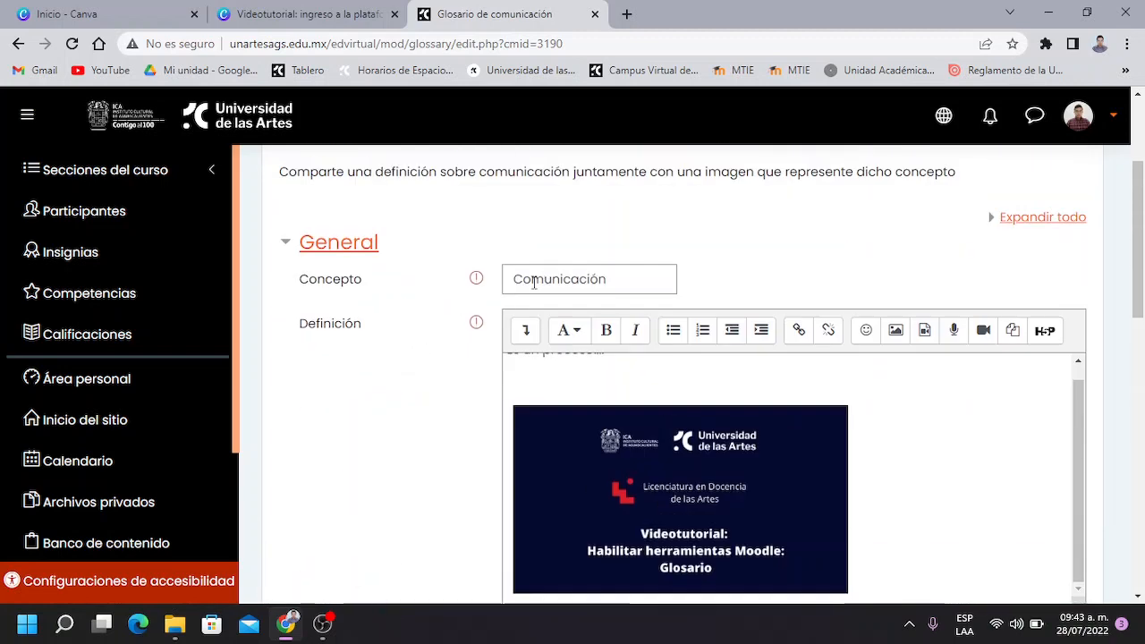
pyautogui.moveTo(517, 279); pyautogui.dragTo(606, 280)
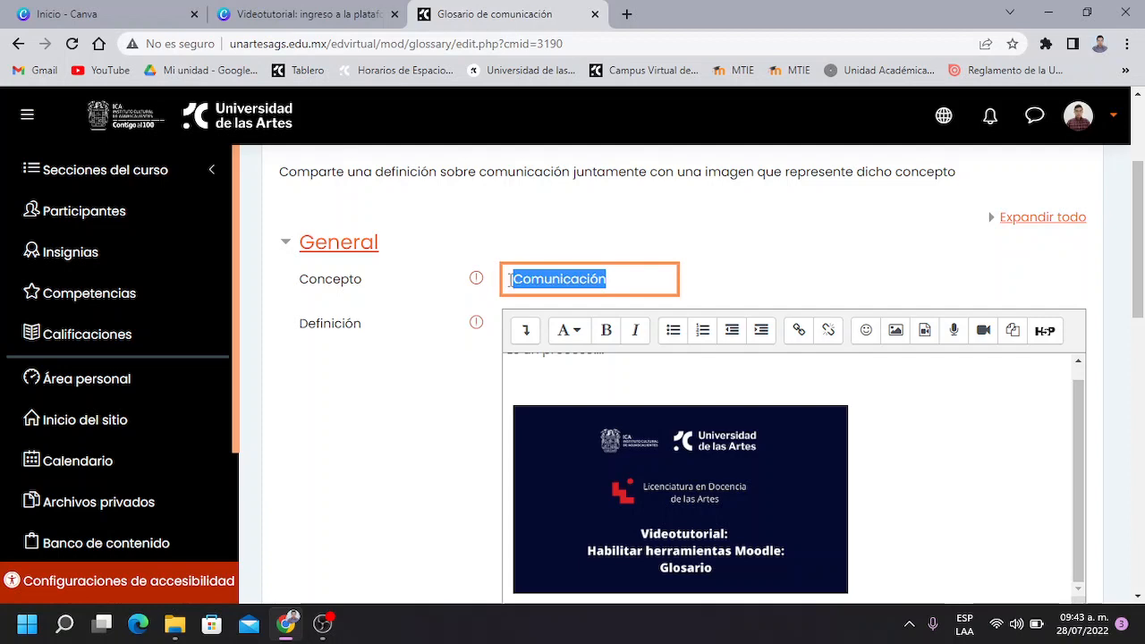
pyautogui.scroll(-5, 607, 334)
pyautogui.scroll(-5, 607, 334)
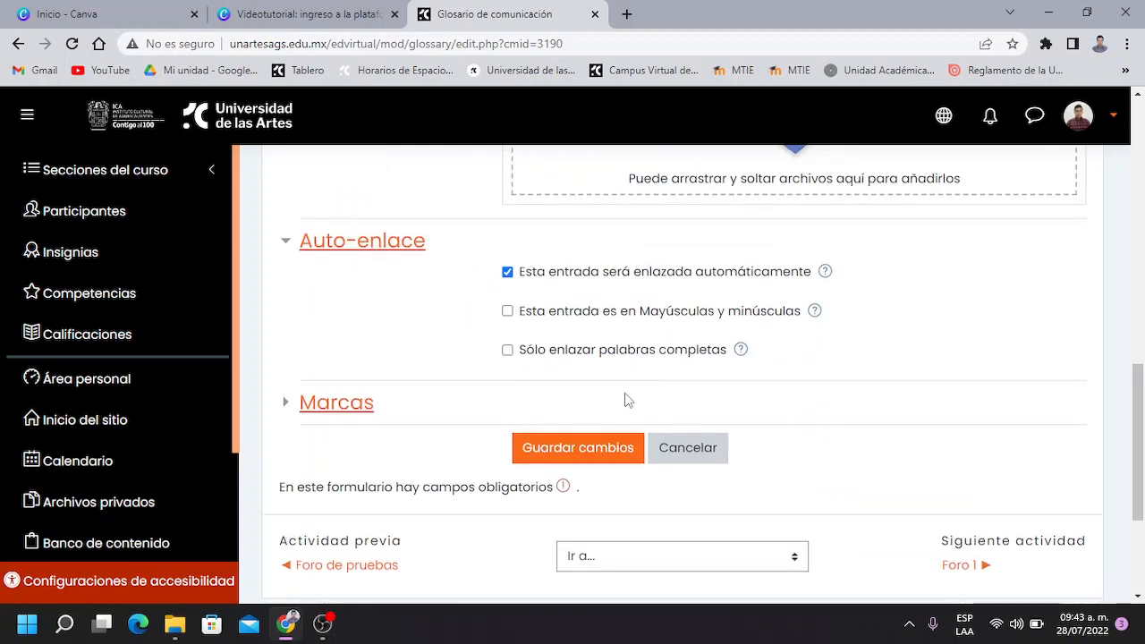
pyautogui.click(508, 312)
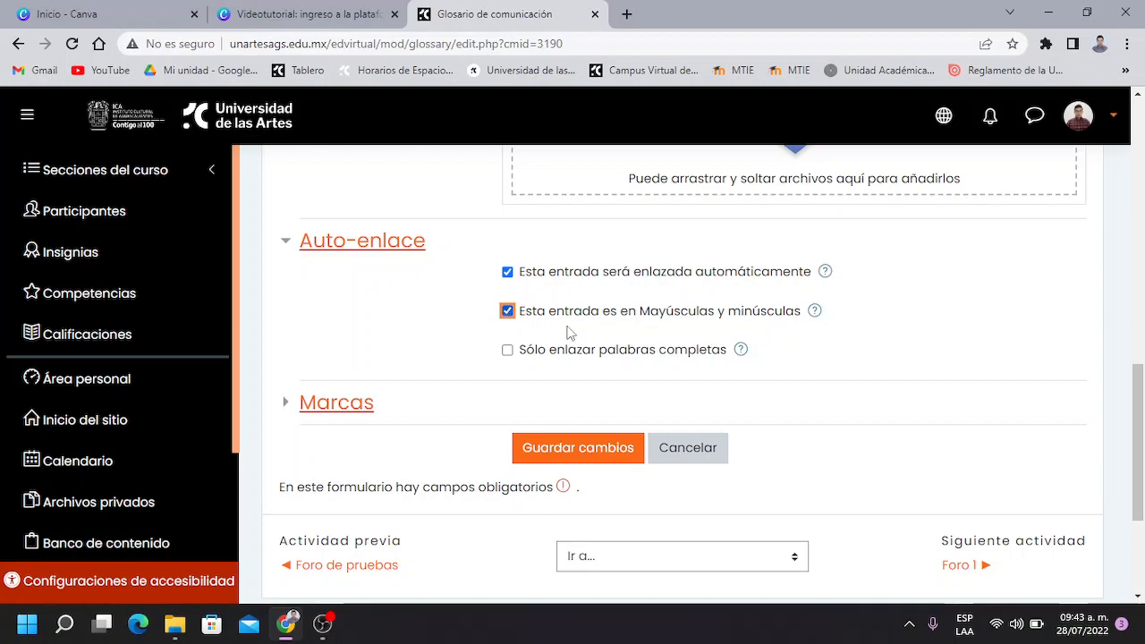
# Step: Extend the entry's concept so that it reads "Comunicación oral"
pyautogui.scroll(3, 483, 319)
pyautogui.scroll(6, 482, 320)
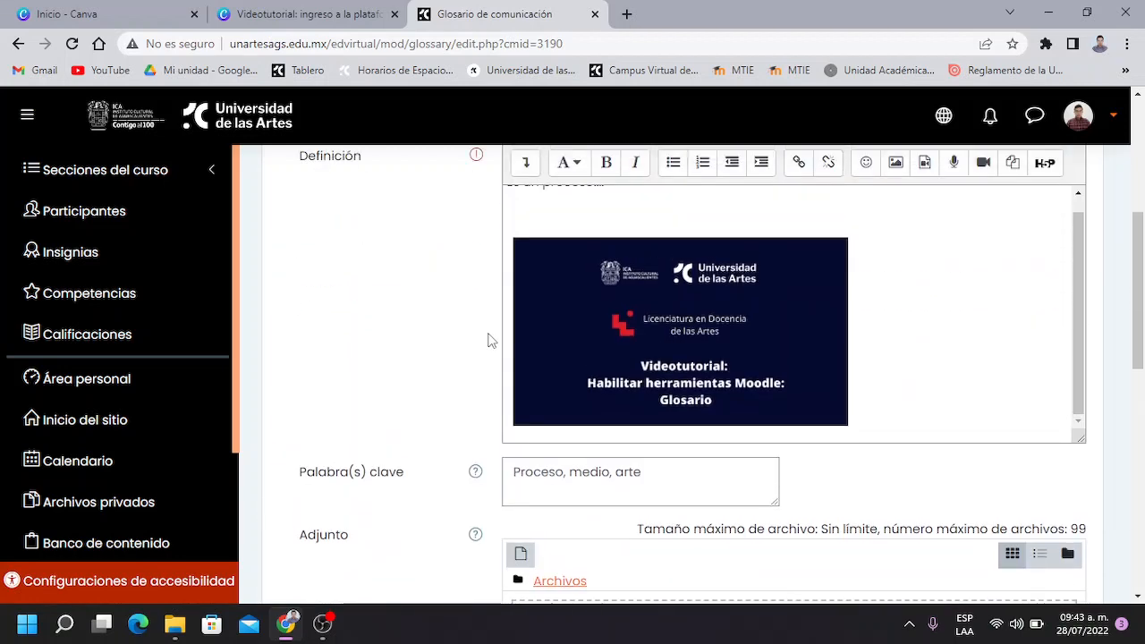
pyautogui.click(631, 364)
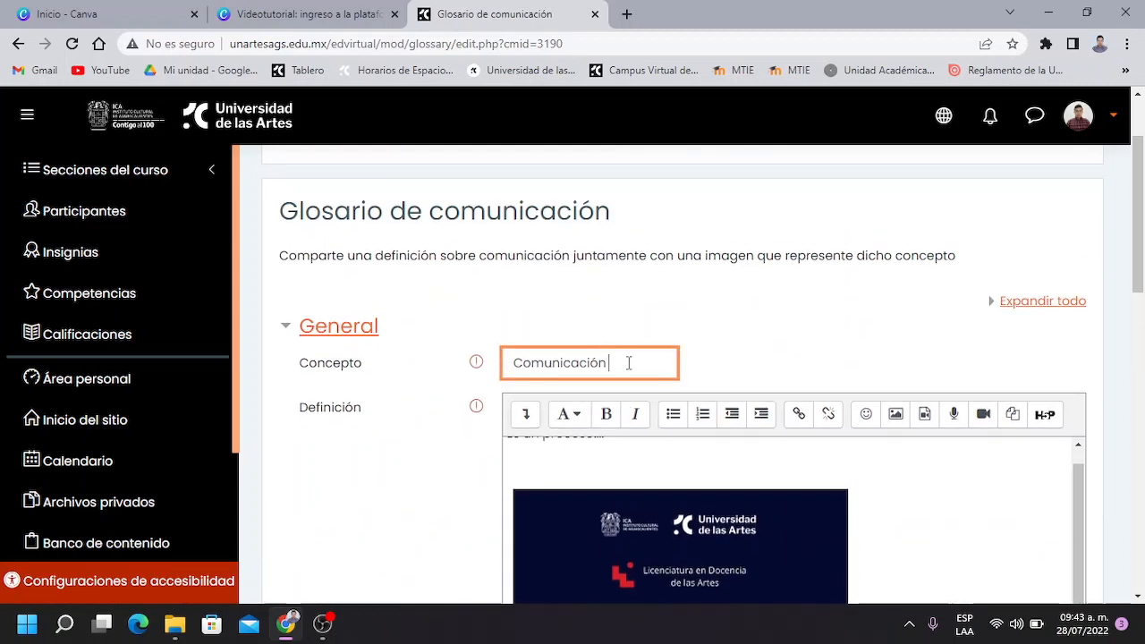
# Step: Enable "Sólo enlazar palabras completas" for the entry and compare that option with the full concept and its first word
pyautogui.scroll(-7, 554, 501)
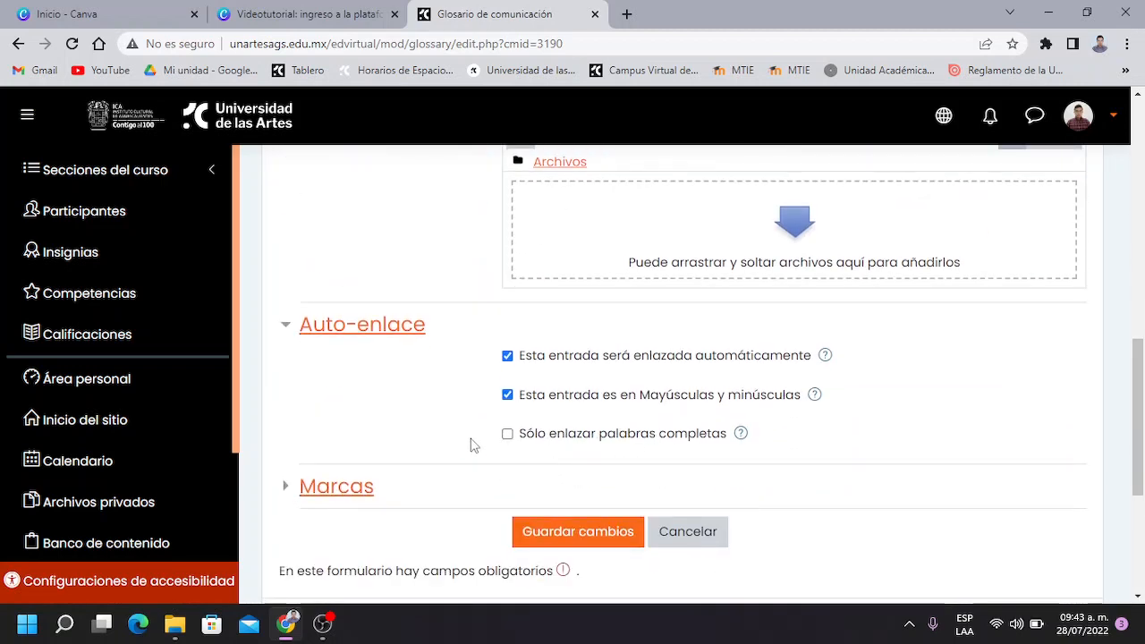
pyautogui.click(509, 436)
pyautogui.scroll(4, 523, 440)
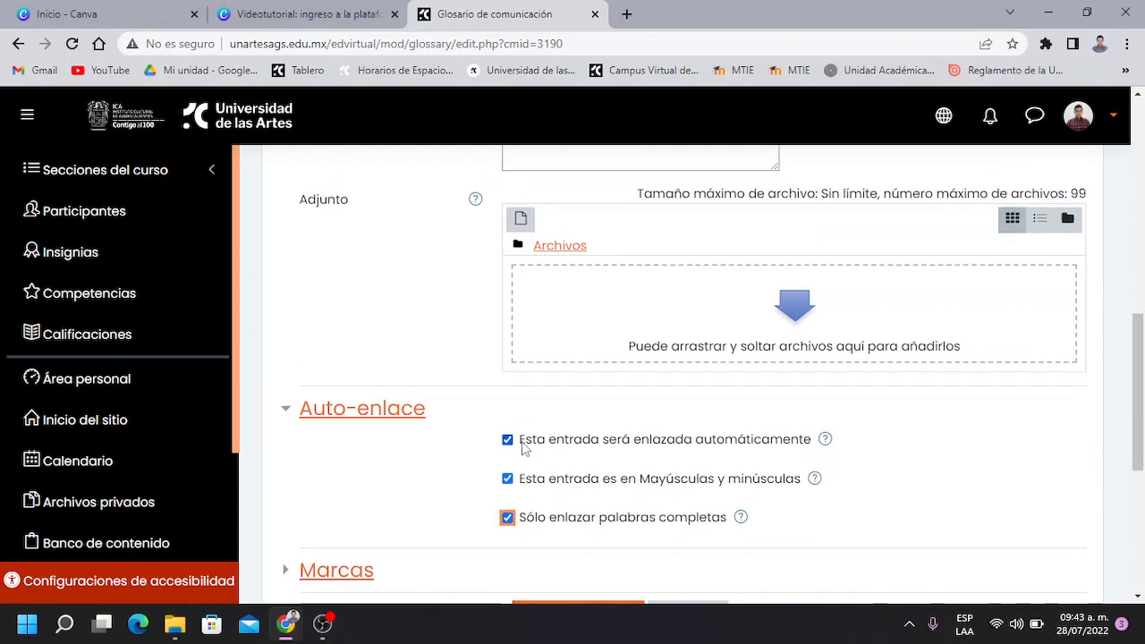
pyautogui.scroll(-3, 622, 526)
pyautogui.scroll(7, 610, 520)
pyautogui.moveTo(648, 362); pyautogui.dragTo(497, 376)
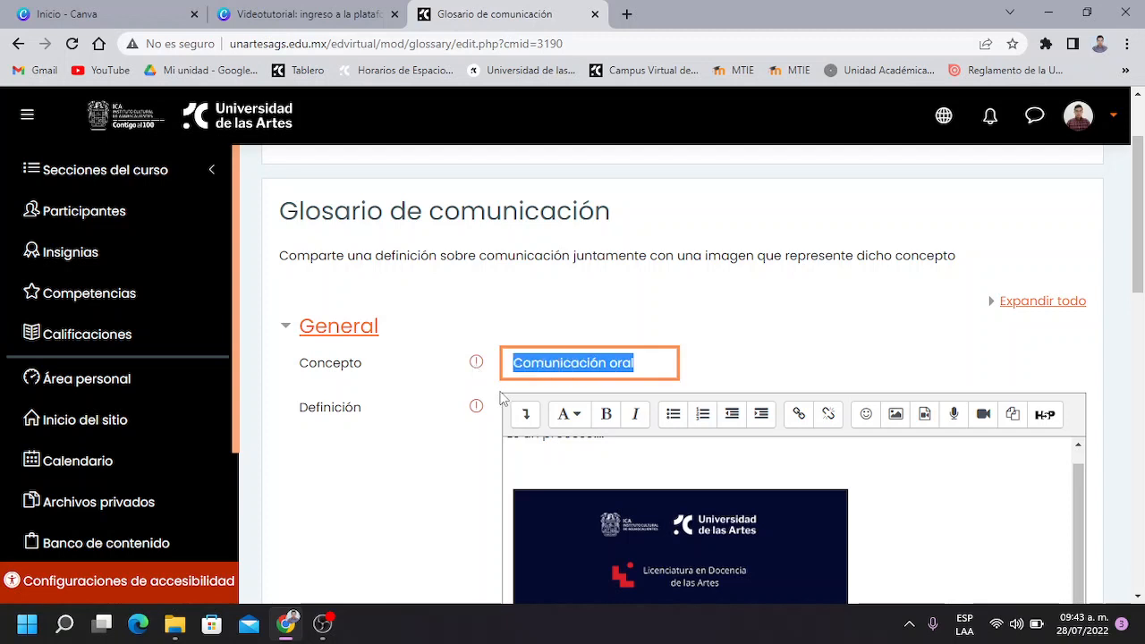
pyautogui.click(442, 379)
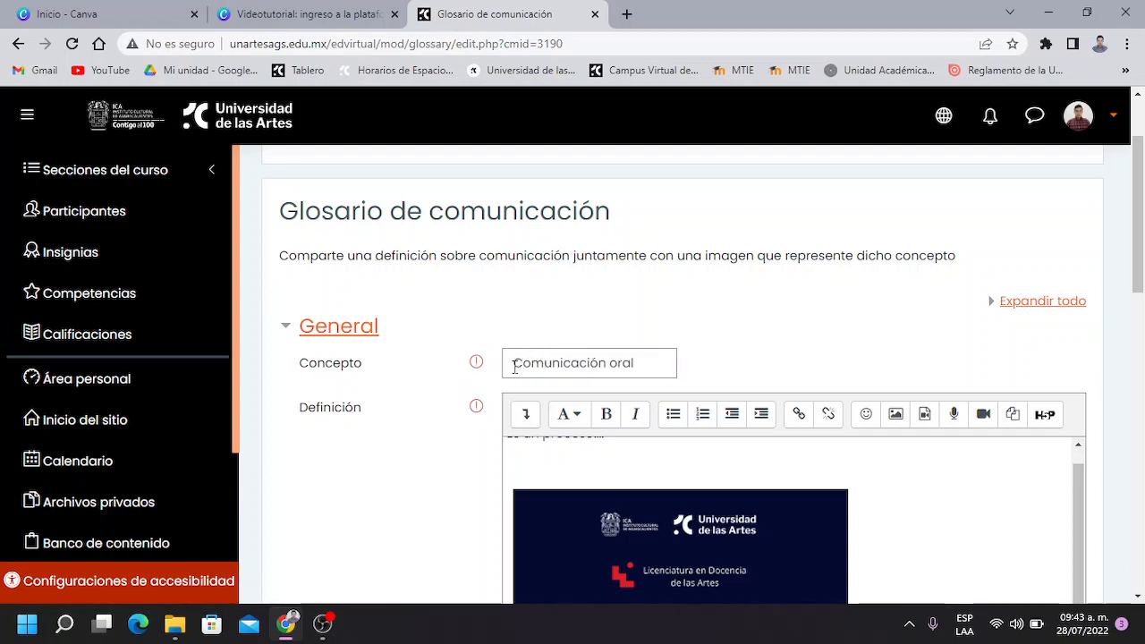
pyautogui.moveTo(513, 362); pyautogui.dragTo(608, 376)
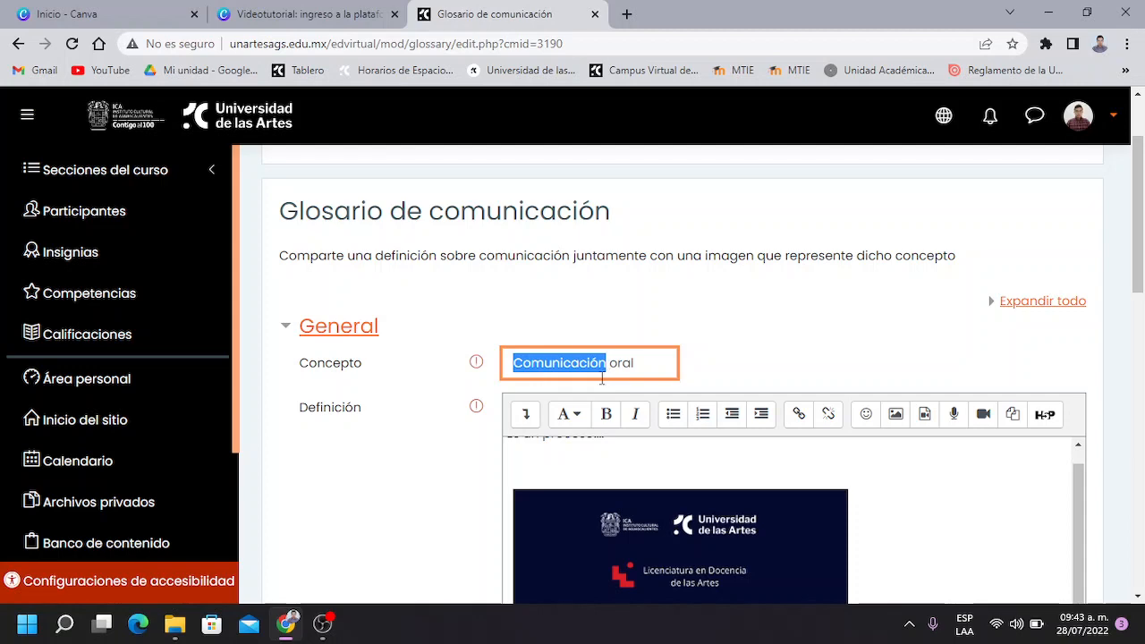
pyautogui.click(645, 374)
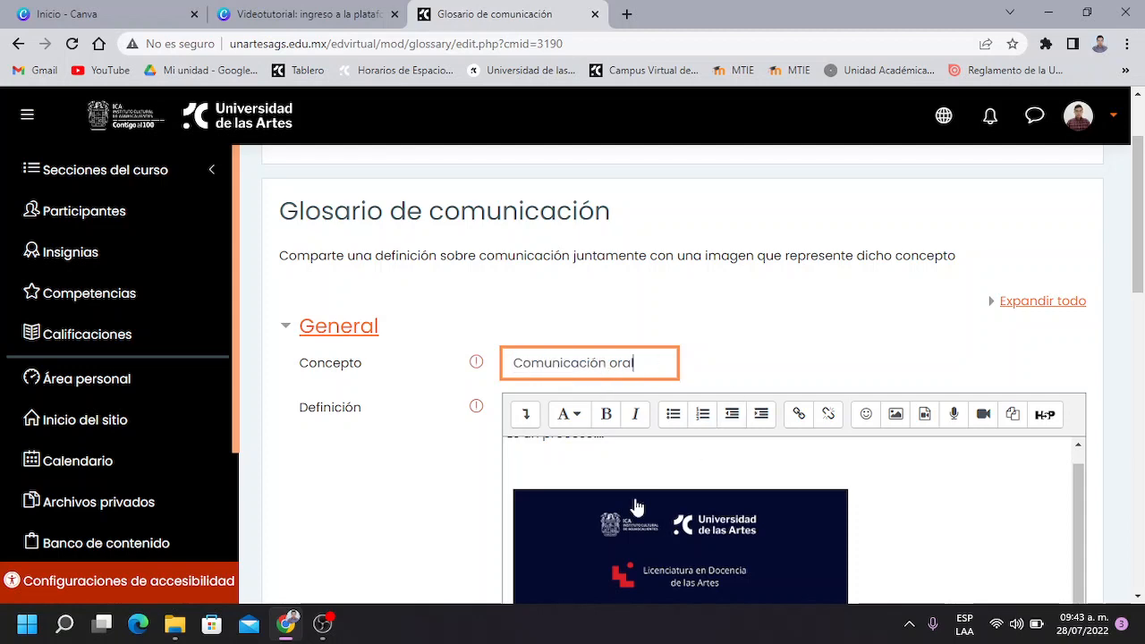
# Step: Disable "Sólo enlazar palabras completas" in the entry's Auto-enlace settings
pyautogui.scroll(-4, 636, 507)
pyautogui.scroll(-5, 611, 490)
pyautogui.click(507, 351)
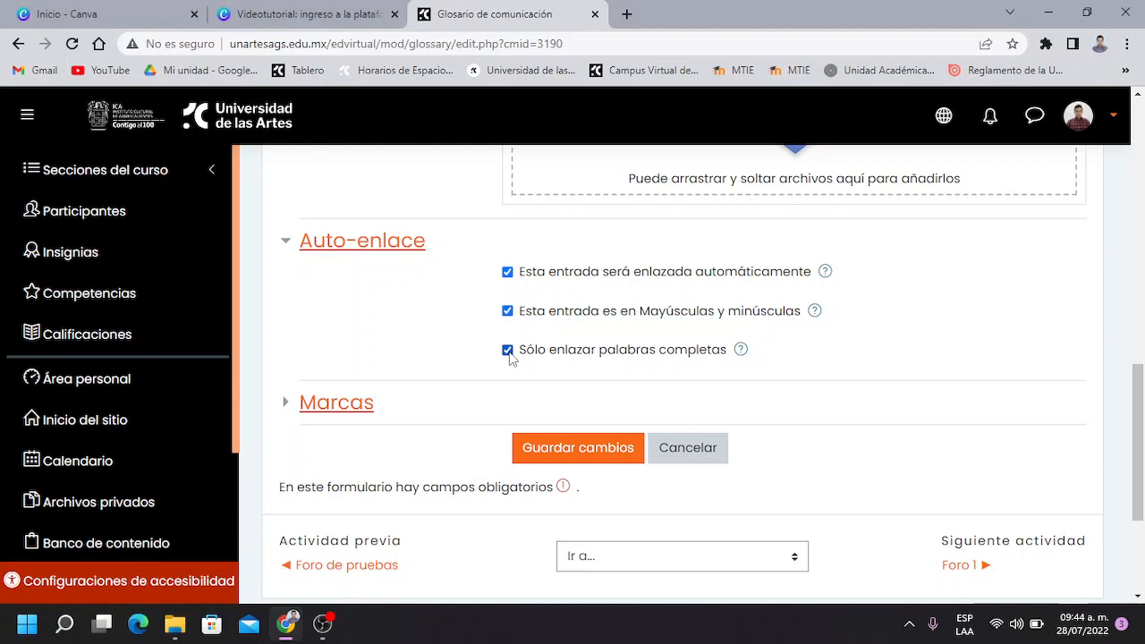
pyautogui.click(508, 350)
# Step: Look into the entry's Marcas section without adding tags, collapse it again, and save the glossary entry
pyautogui.scroll(-1, 537, 358)
pyautogui.click(356, 322)
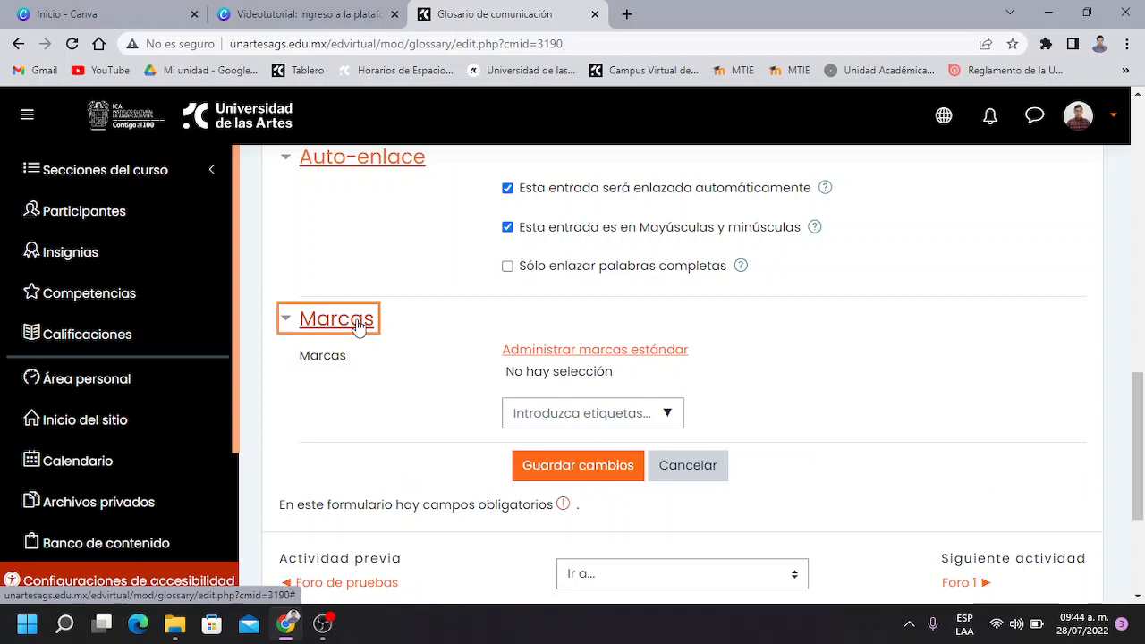
pyautogui.click(358, 322)
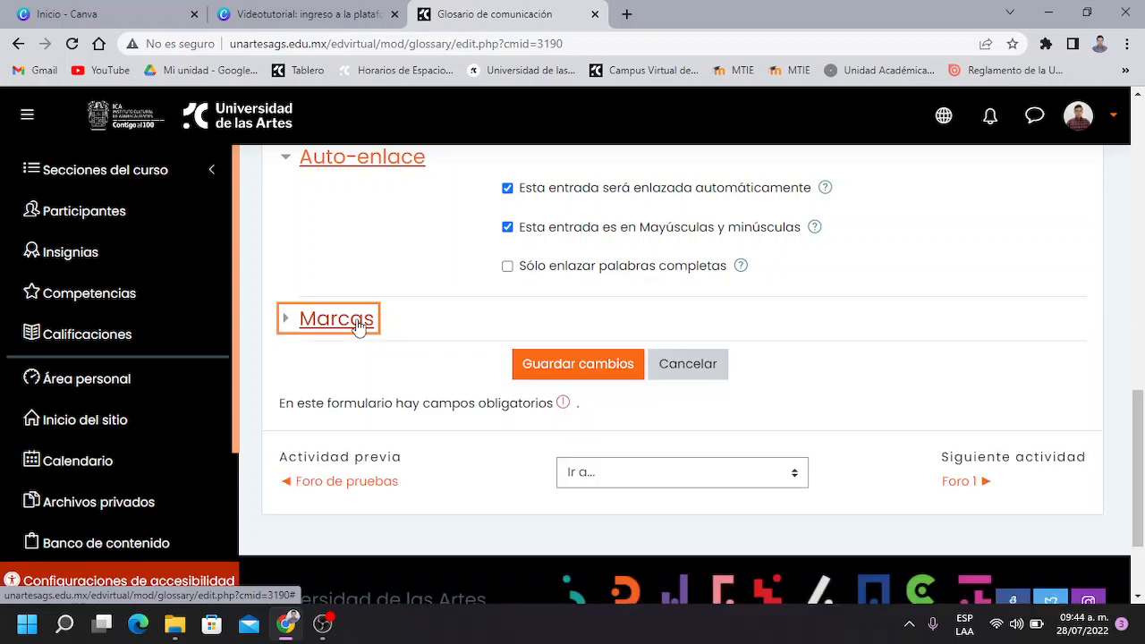
pyautogui.click(596, 376)
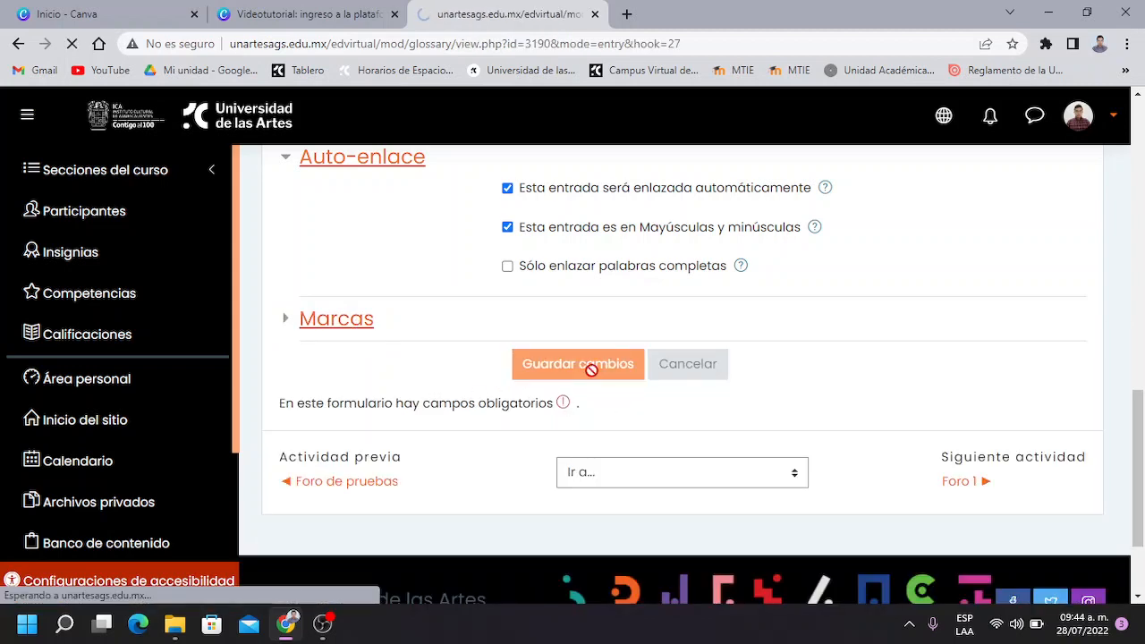
# Step: Examine the saved entry's concept, definition, image, keyword list and maximum rating on the glossary page
pyautogui.scroll(-5, 591, 371)
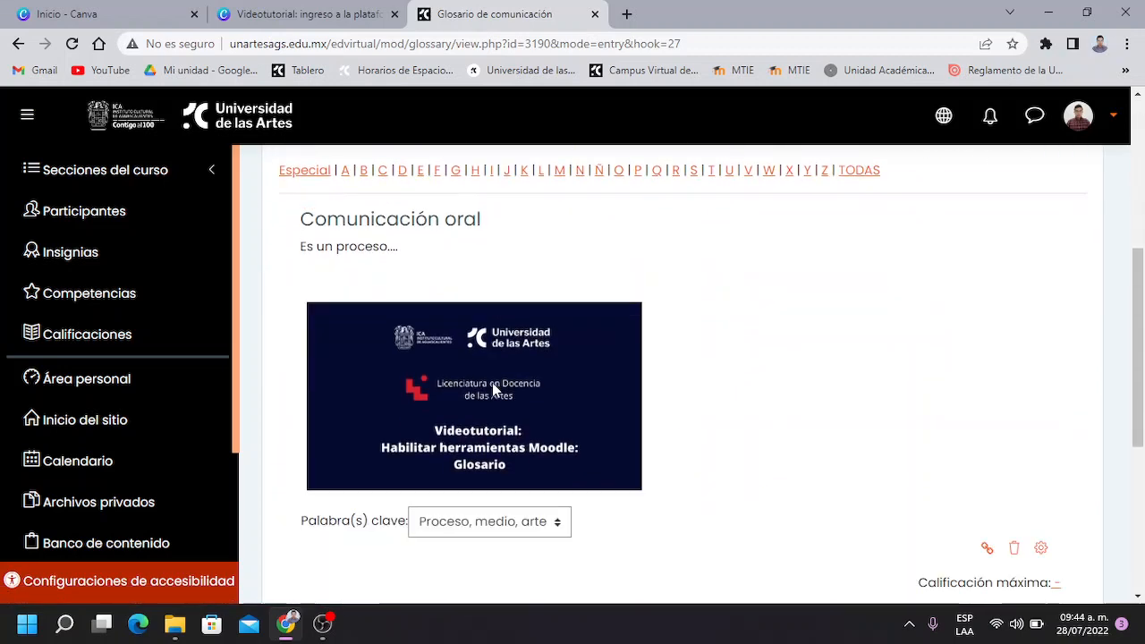
pyautogui.scroll(2, 577, 385)
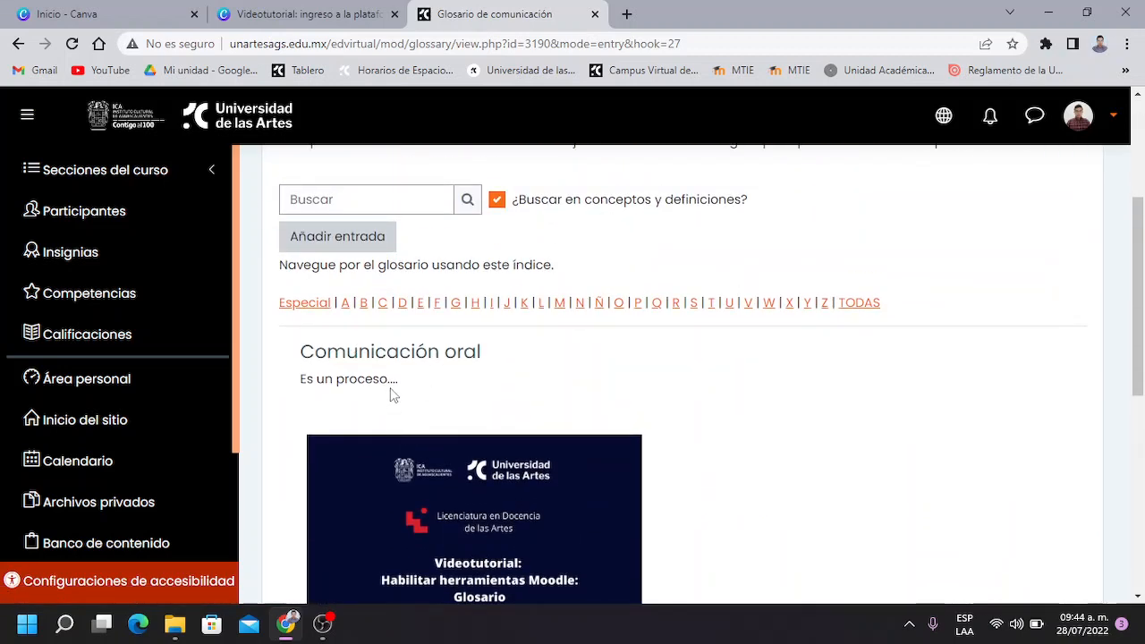
pyautogui.scroll(-2, 385, 357)
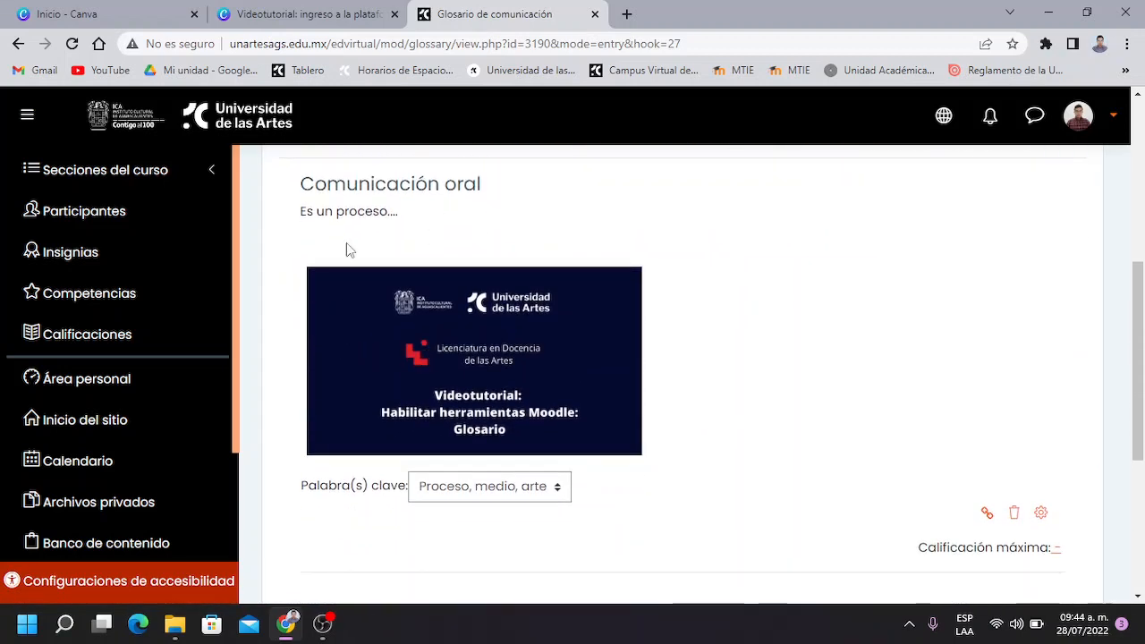
pyautogui.moveTo(299, 218); pyautogui.dragTo(439, 238)
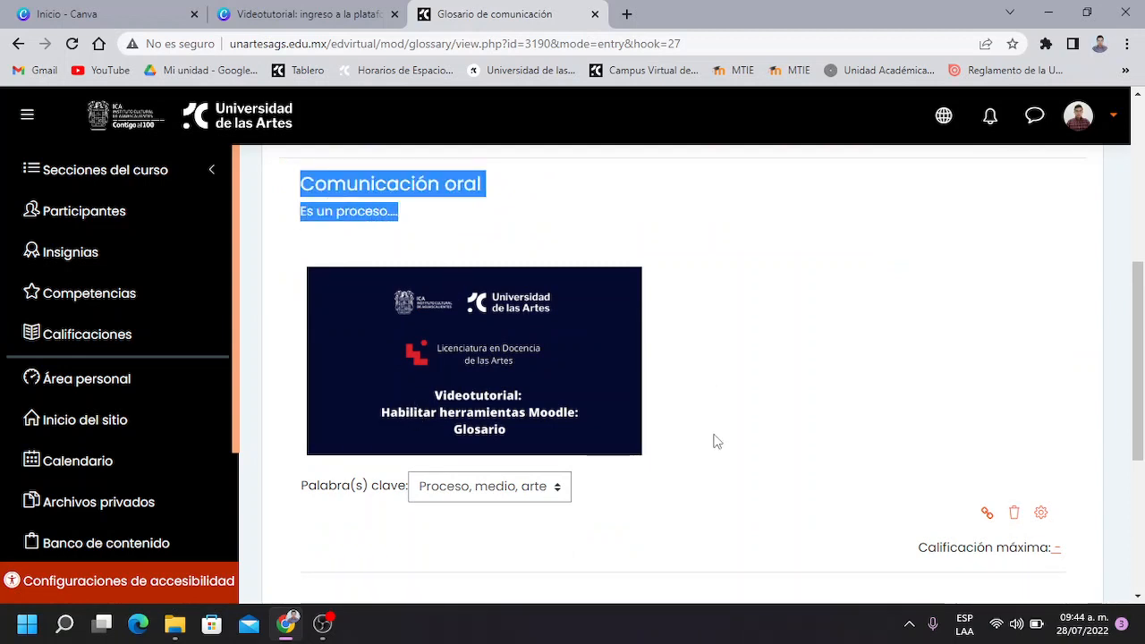
pyautogui.scroll(-2, 680, 441)
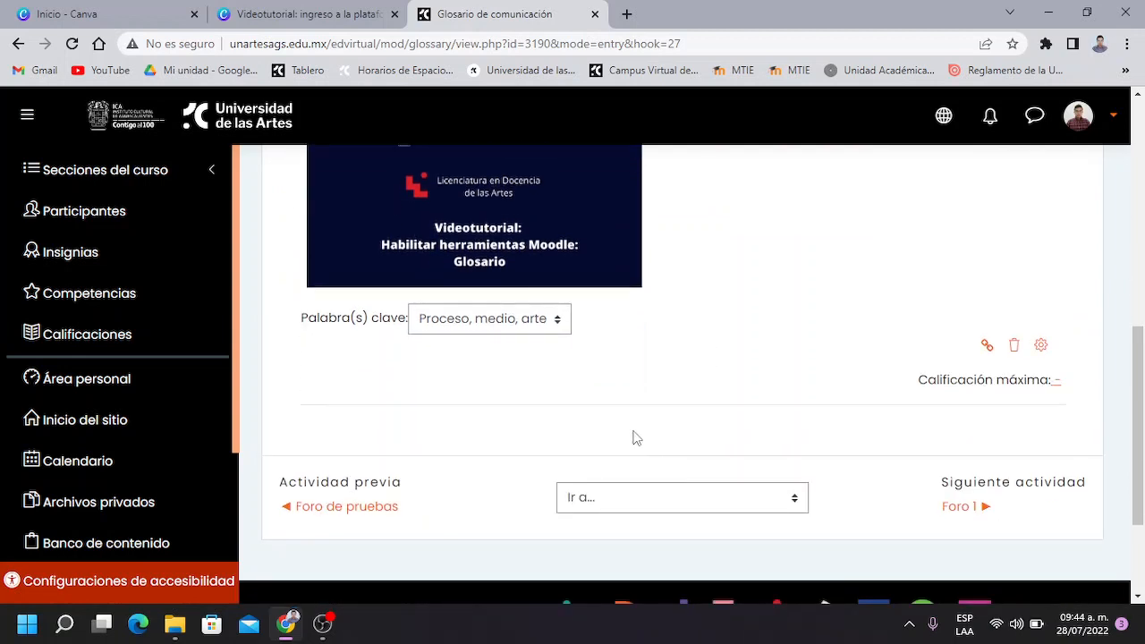
pyautogui.scroll(2, 633, 439)
pyautogui.click(540, 495)
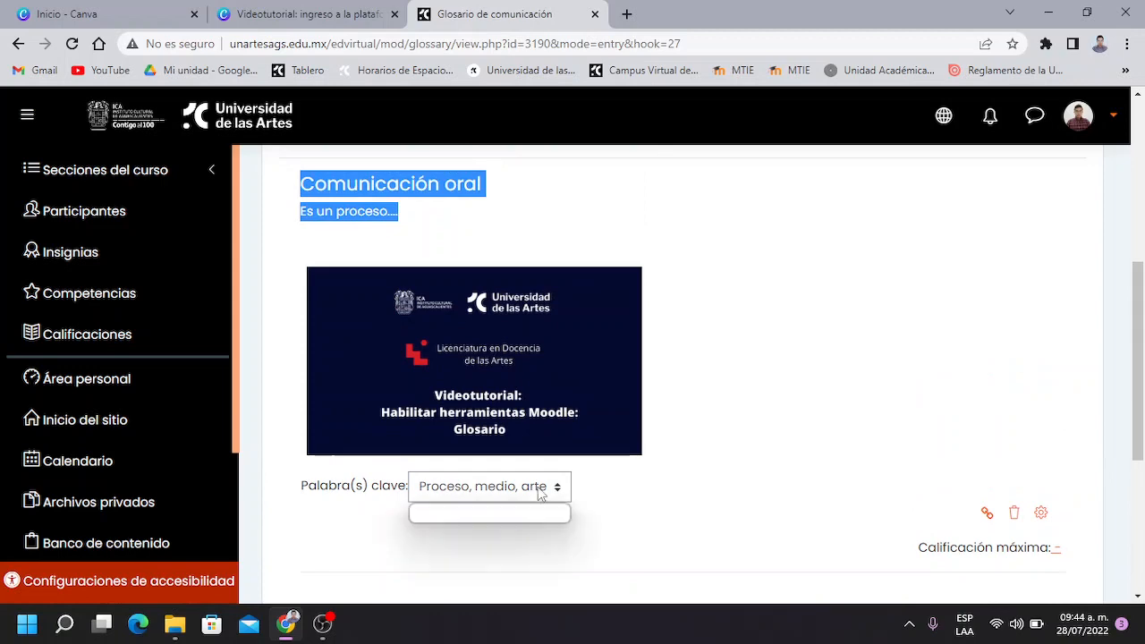
pyautogui.click(835, 424)
pyautogui.scroll(-3, 841, 419)
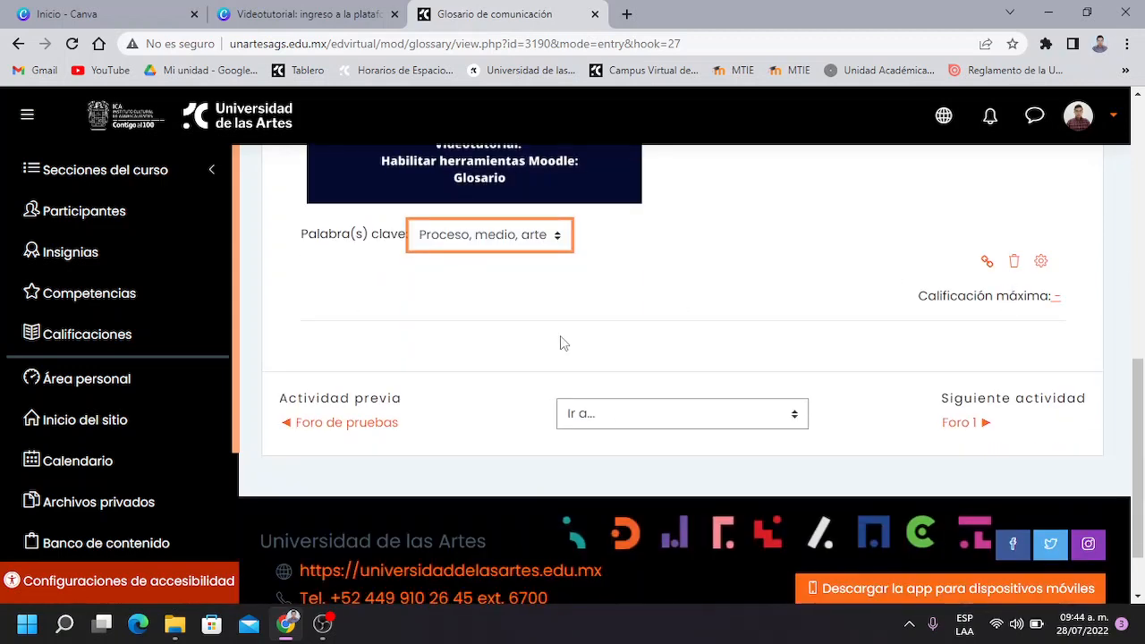
pyautogui.click(964, 295)
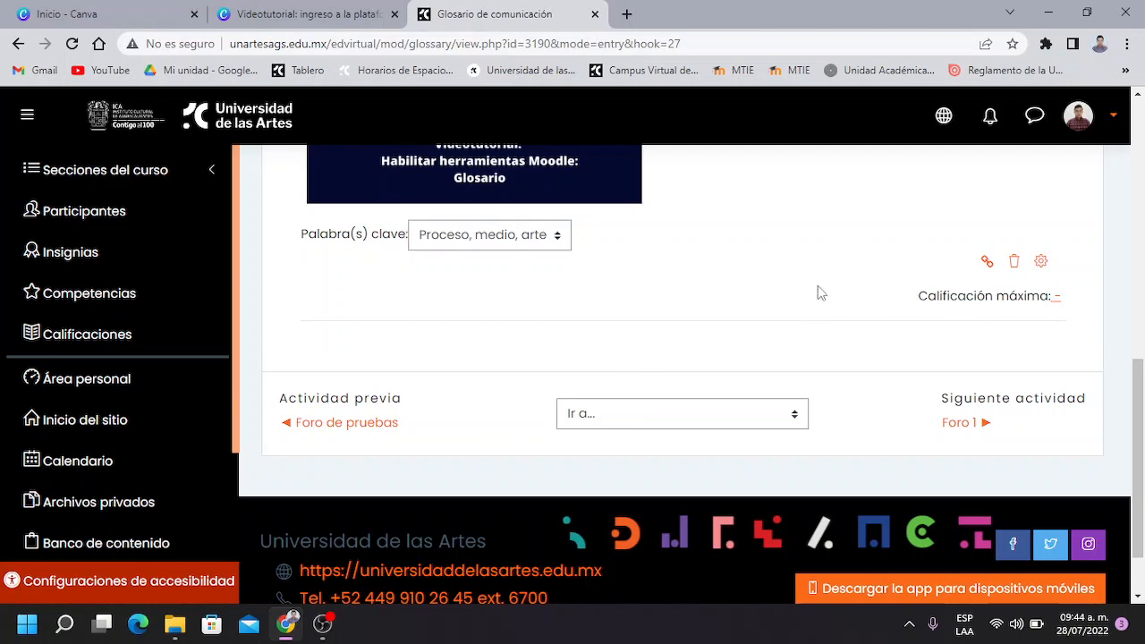
# Step: Look over the glossary's instructions, search options and alphabetical index together with the published entry
pyautogui.scroll(5, 796, 304)
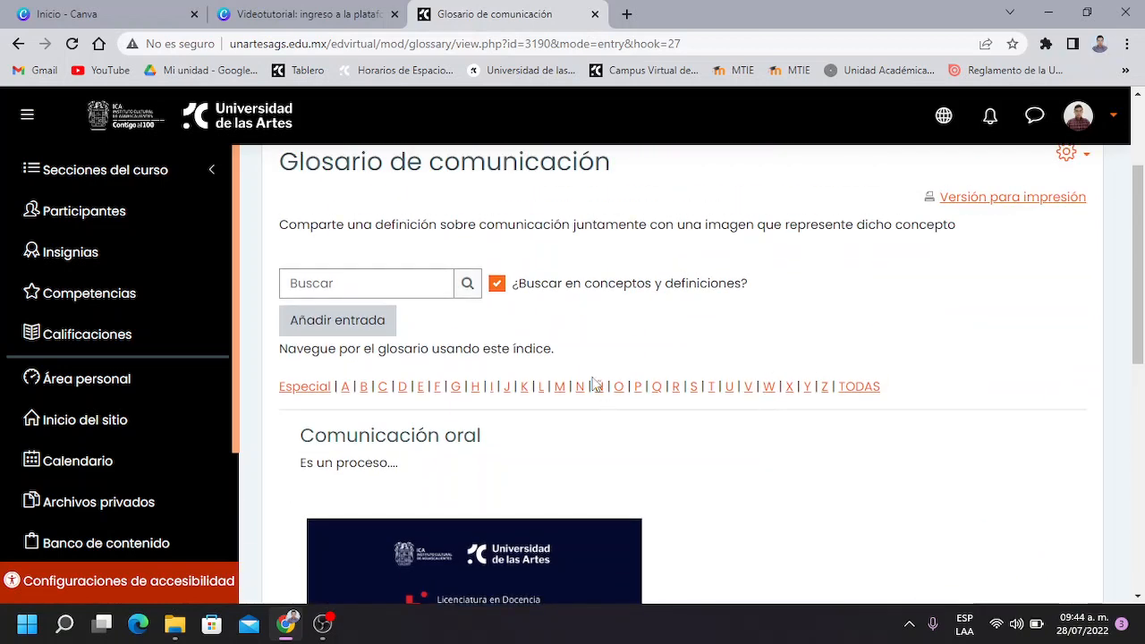
pyautogui.scroll(2, 595, 383)
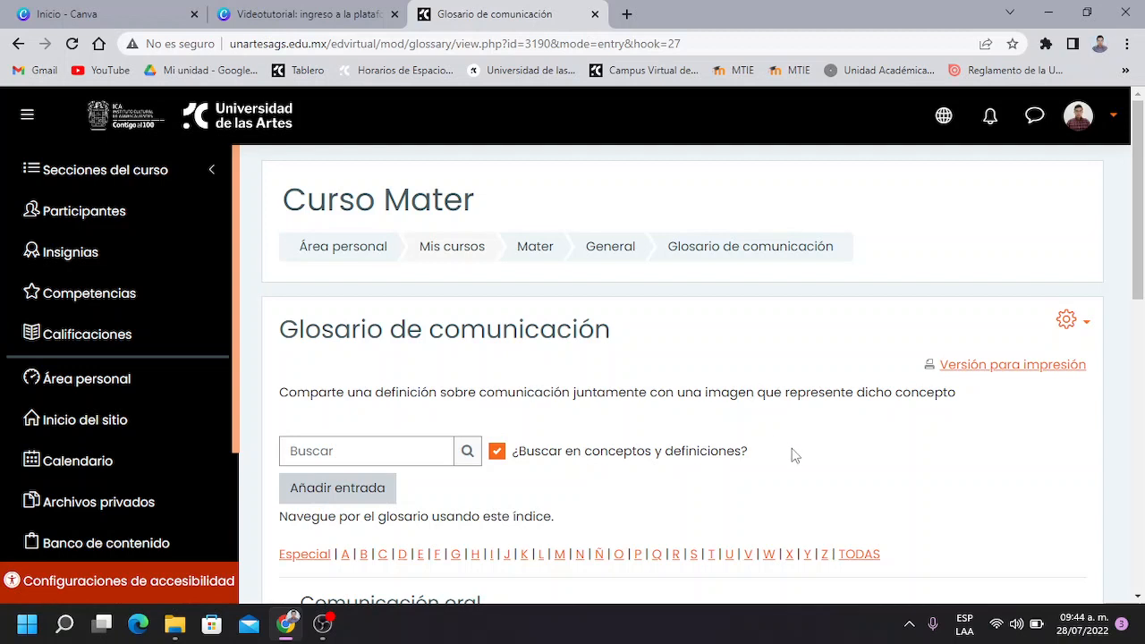
pyautogui.scroll(-1, 794, 456)
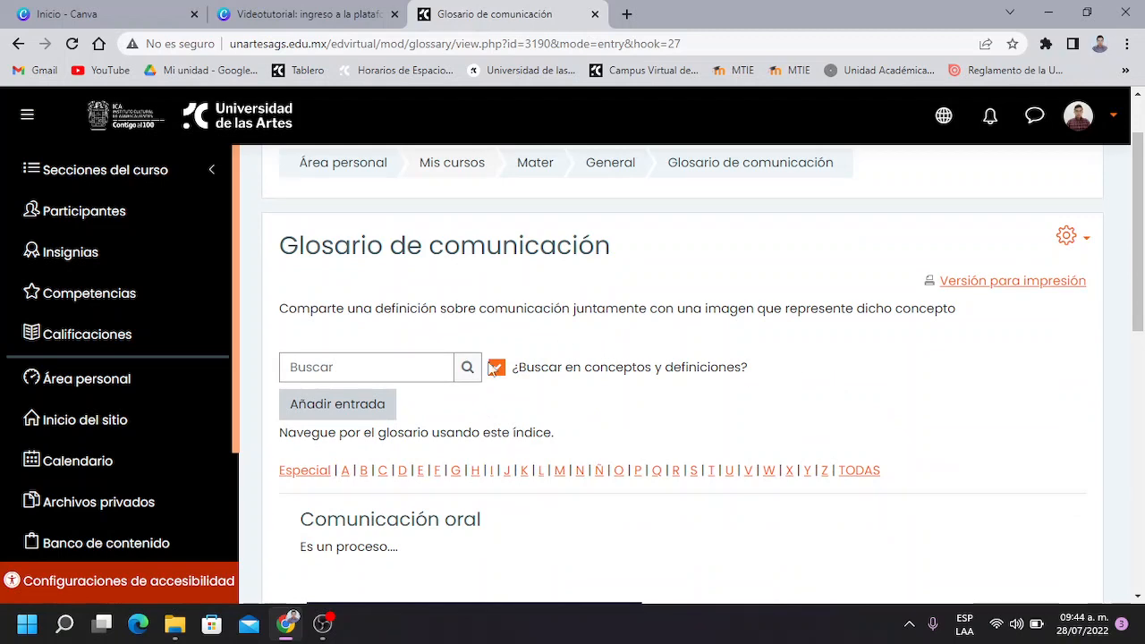
pyautogui.scroll(-4, 638, 439)
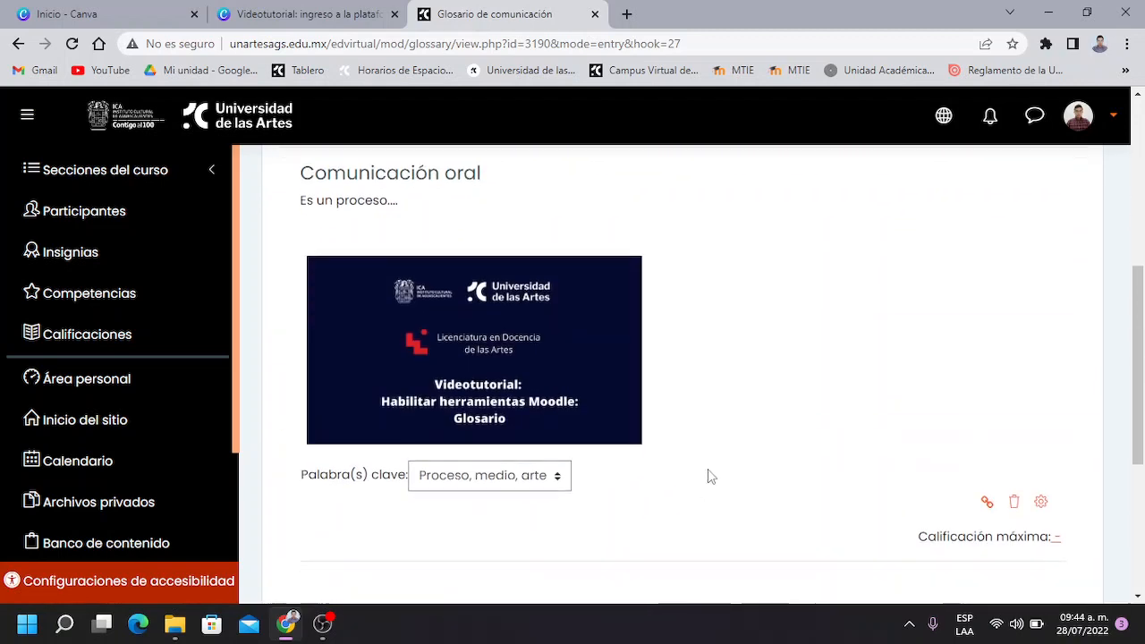
# Step: Open the glossary activity's settings for editing
pyautogui.scroll(5, 733, 478)
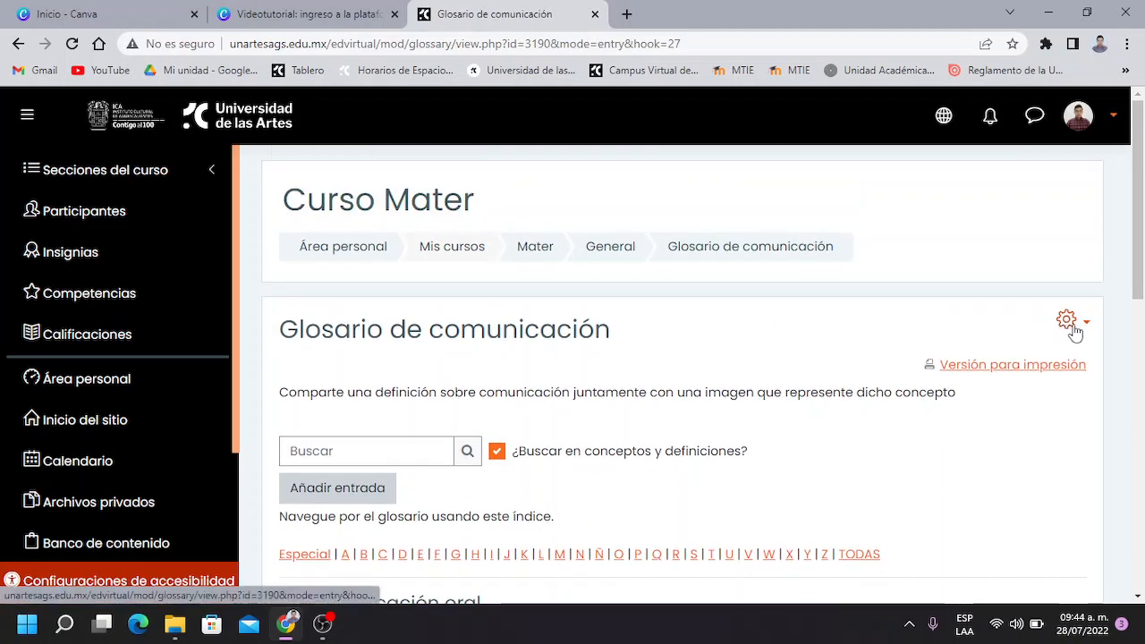
pyautogui.click(1070, 324)
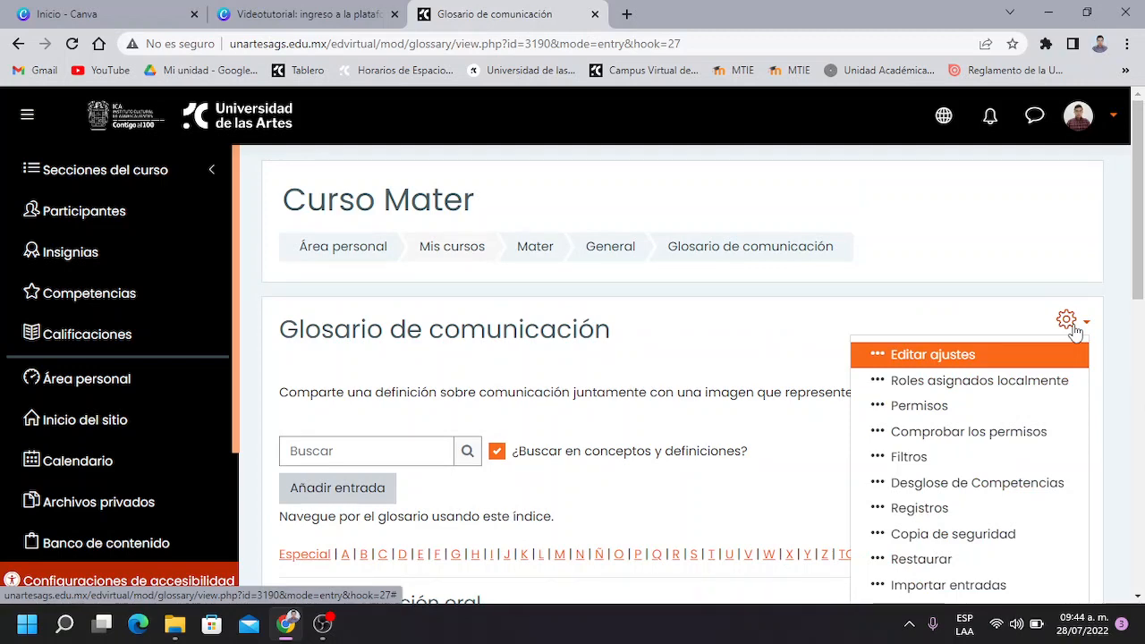
pyautogui.scroll(-2, 973, 443)
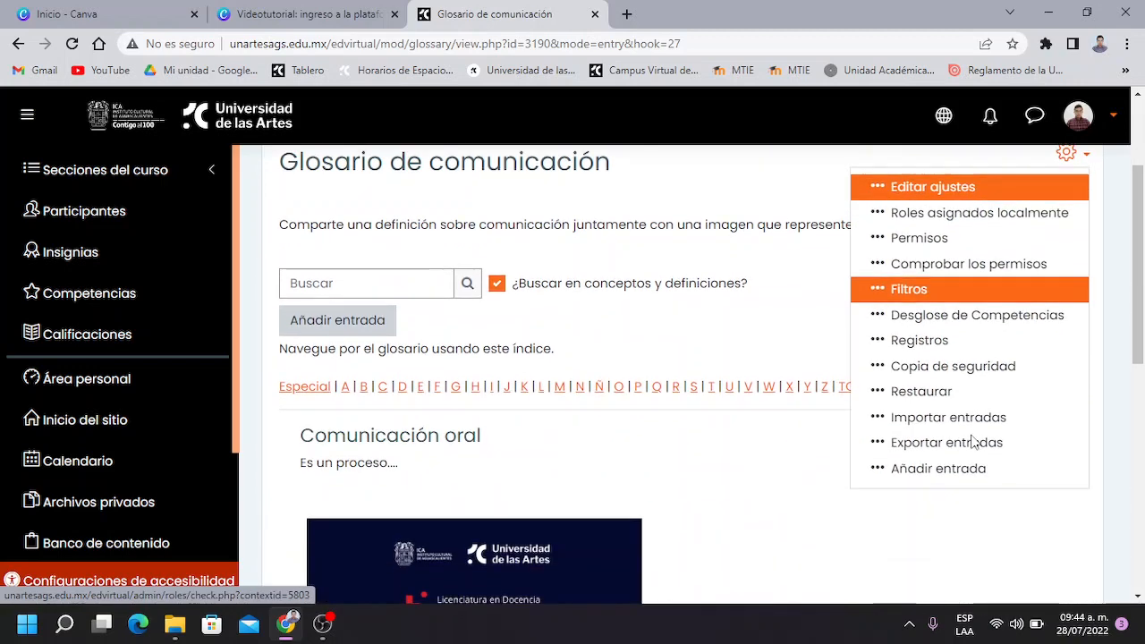
pyautogui.click(912, 199)
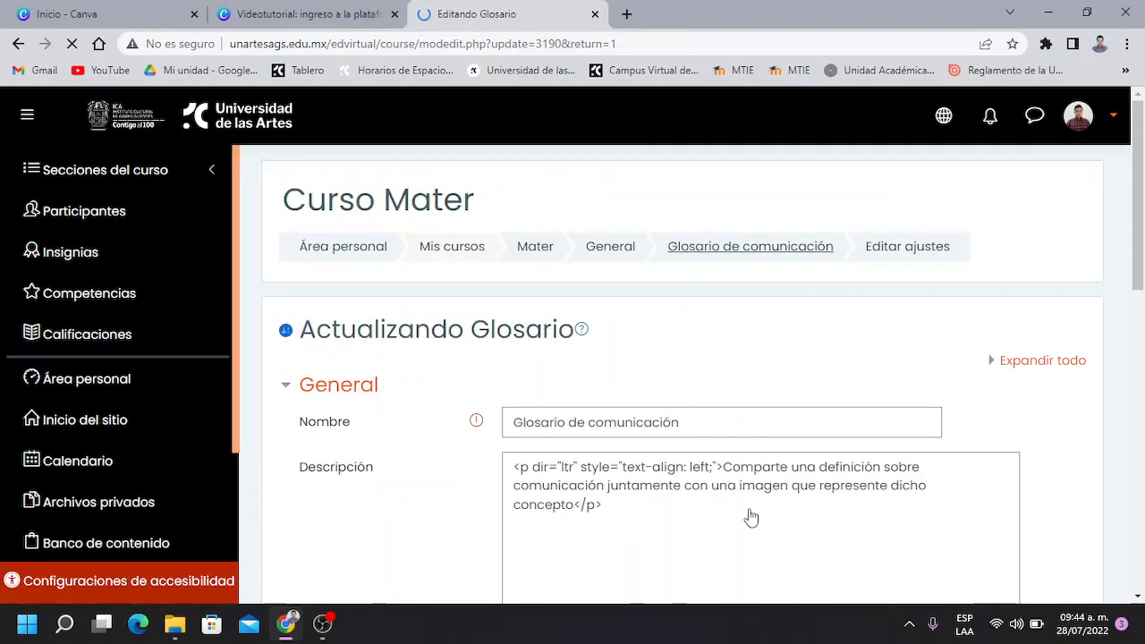
# Step: Review the glossary's name, description, type and the remaining collapsed setting sections
pyautogui.scroll(-5, 751, 516)
pyautogui.scroll(-3, 592, 431)
pyautogui.scroll(8, 591, 431)
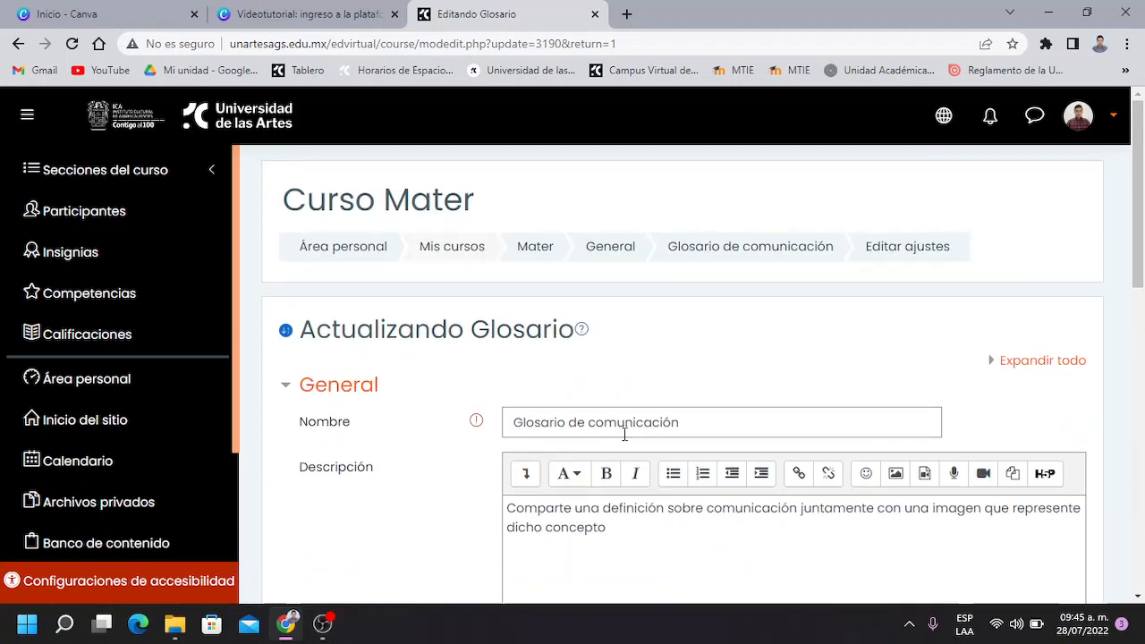
pyautogui.scroll(-2, 624, 434)
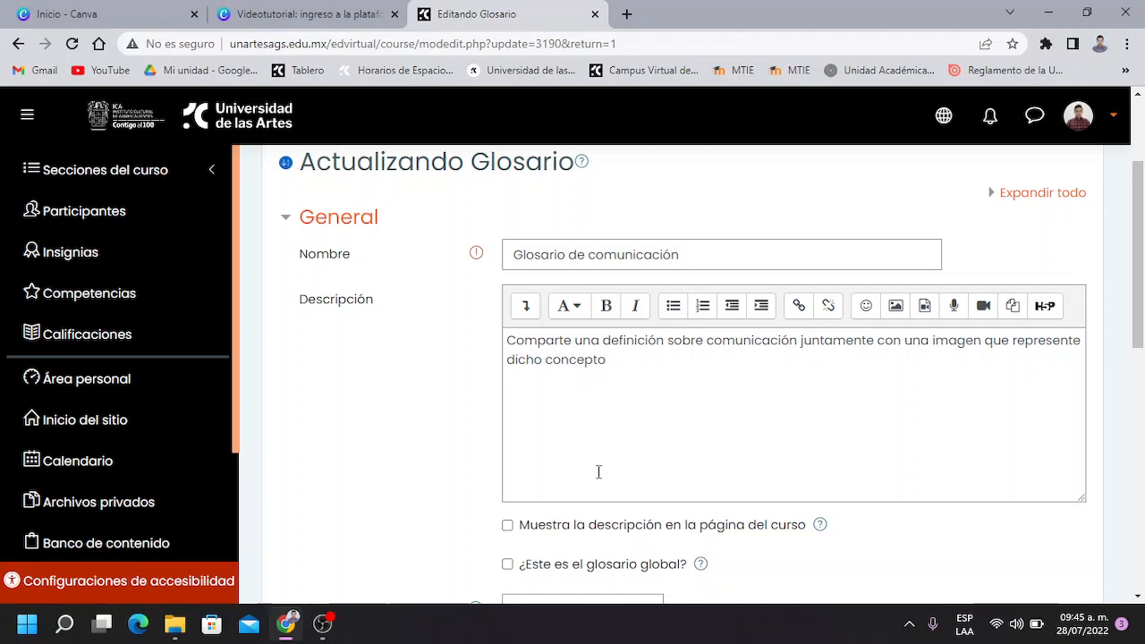
pyautogui.scroll(-5, 555, 439)
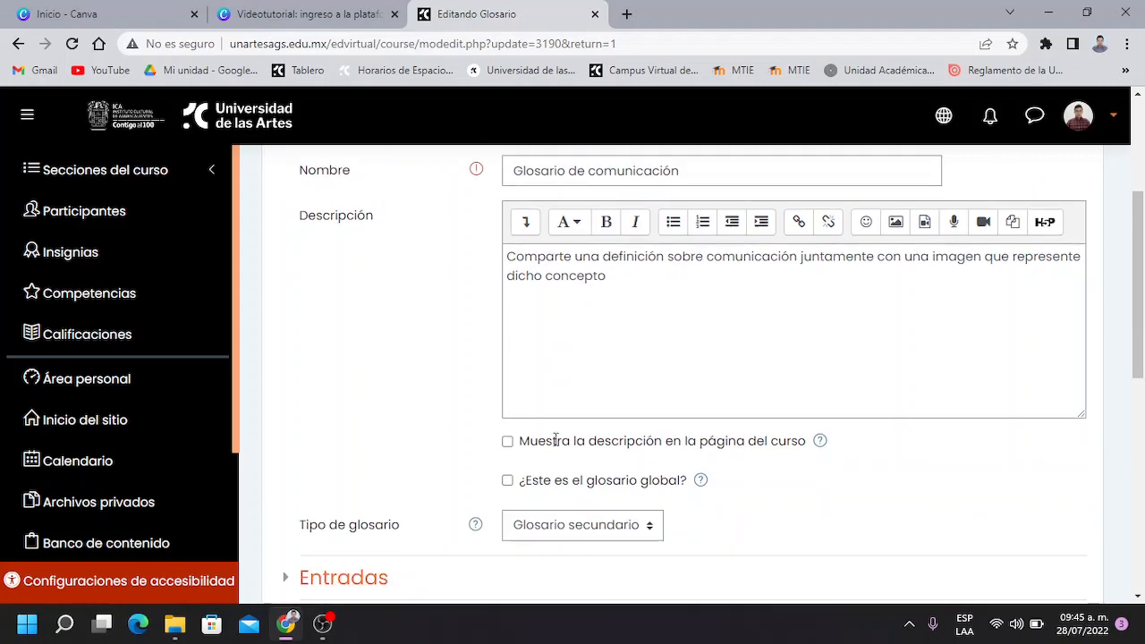
pyautogui.scroll(-1, 554, 445)
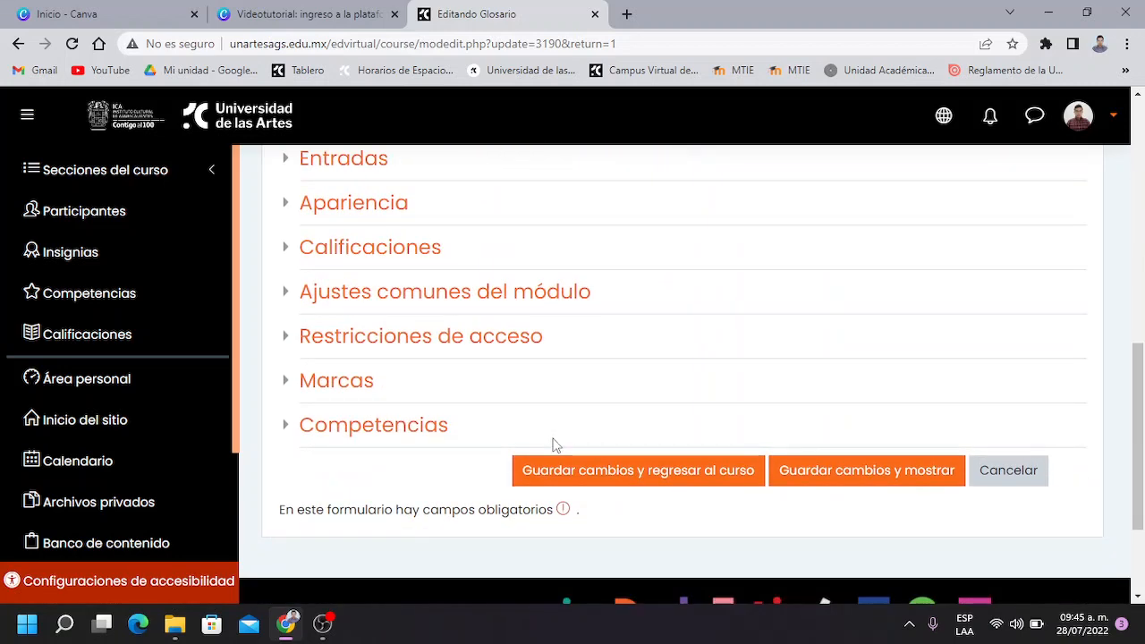
pyautogui.scroll(3, 454, 431)
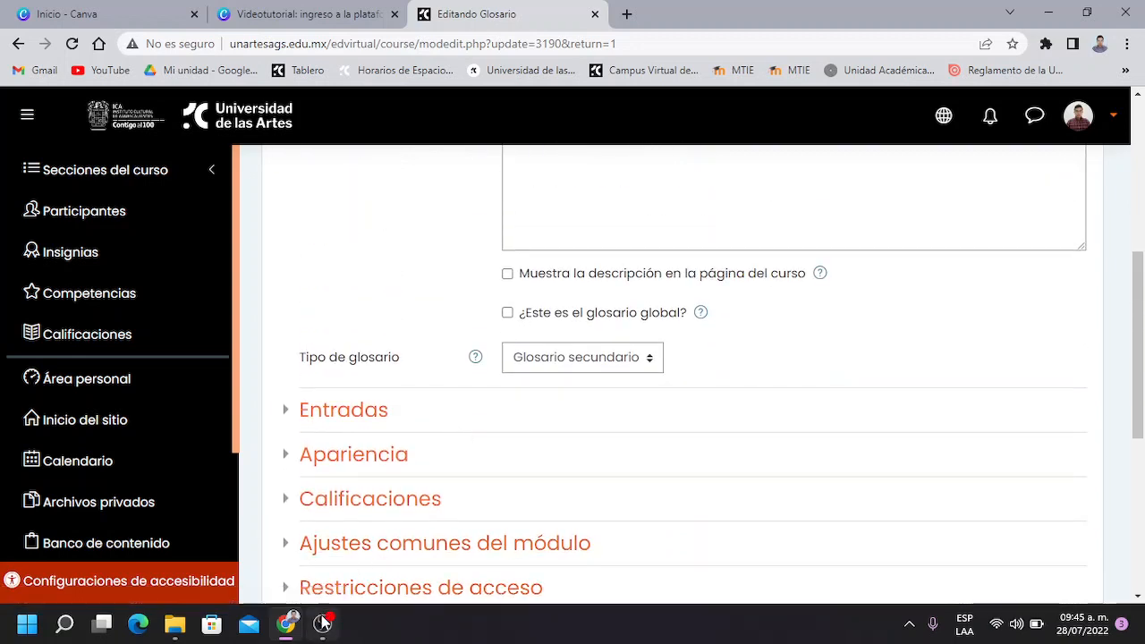
pyautogui.moveTo(323, 624)
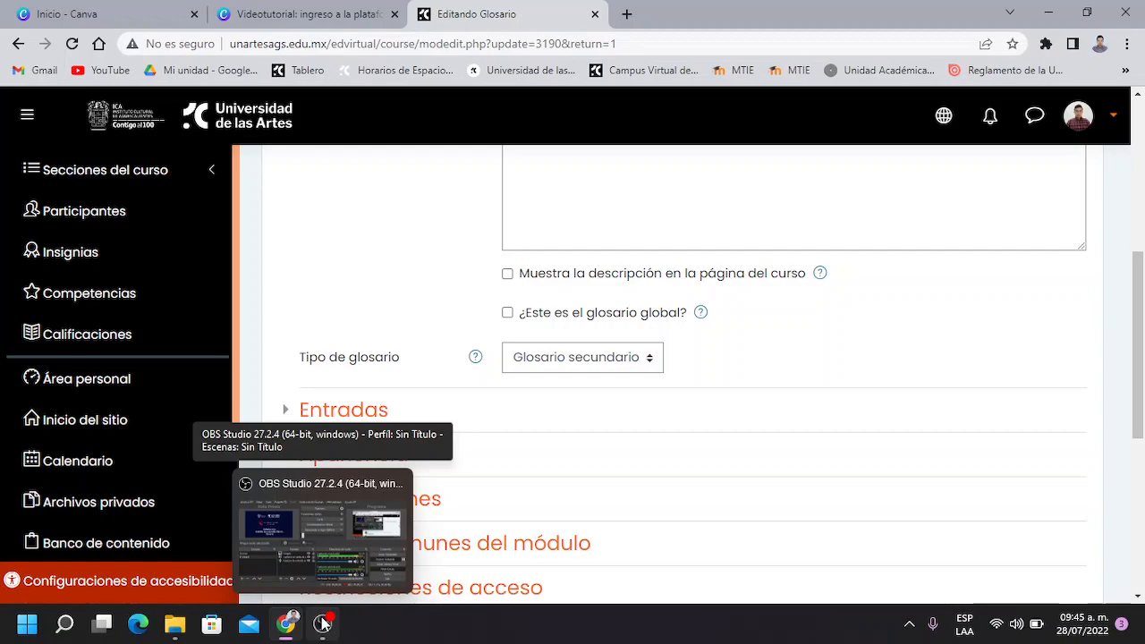
pyautogui.click(323, 623)
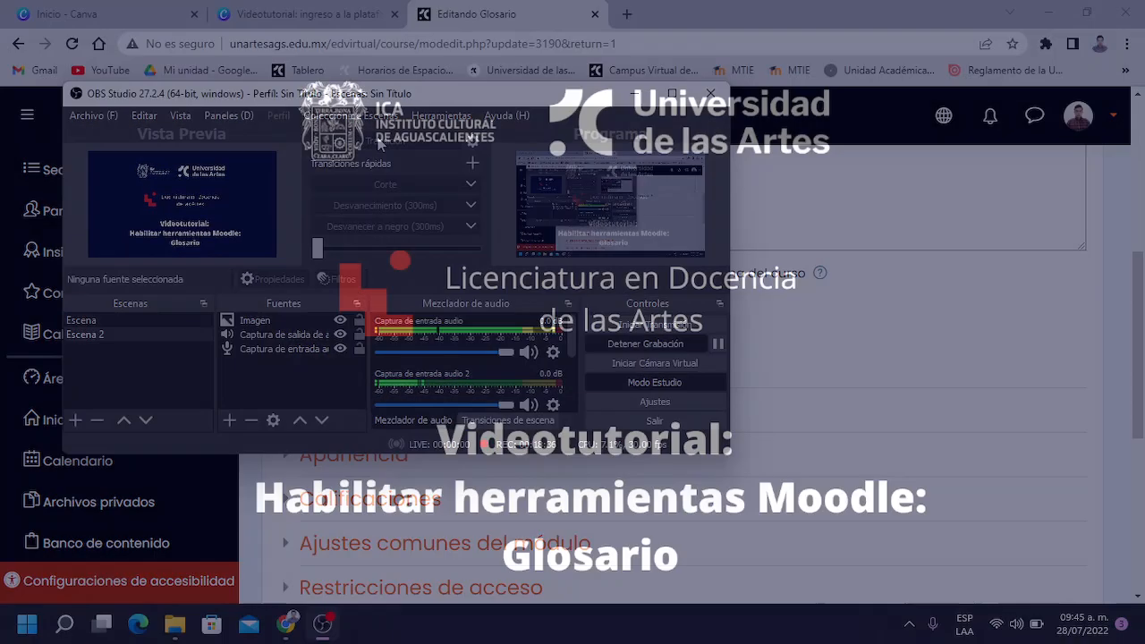